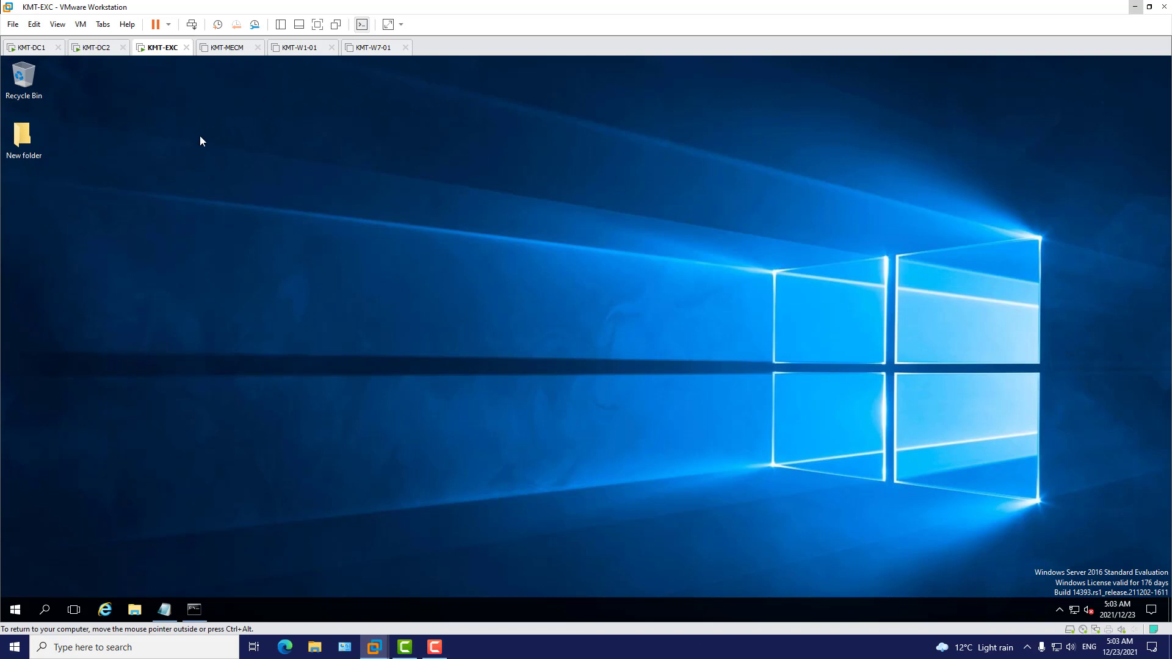
# Step: Open the Internet Protocol Version 4 (TCP/IPv4) properties of the Ethernet0 connection on the KMT-EXC server
pyautogui.hotkey('ctrl', 'alt')
pyautogui.rightClick(1075, 612)
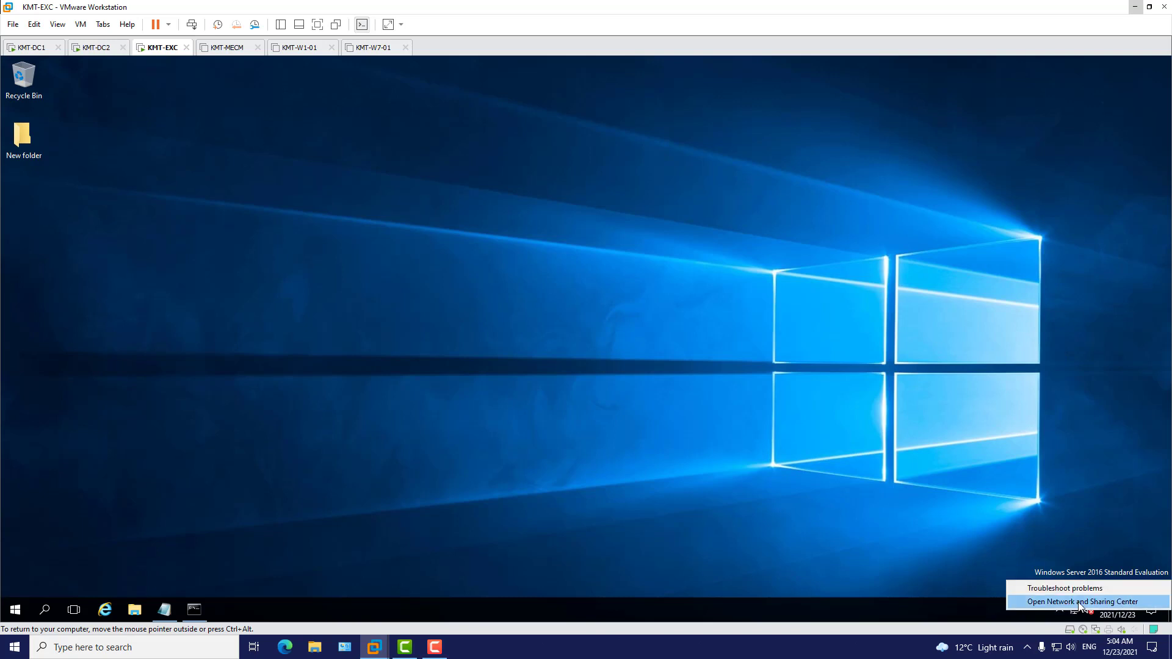
pyautogui.click(1079, 602)
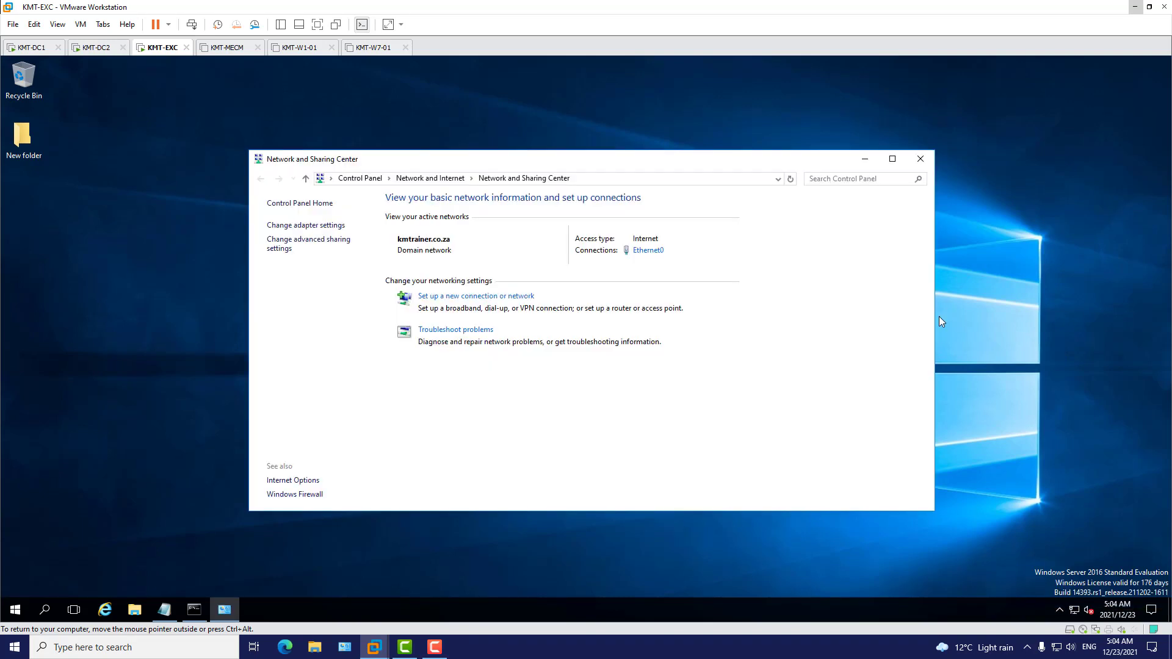
pyautogui.click(649, 250)
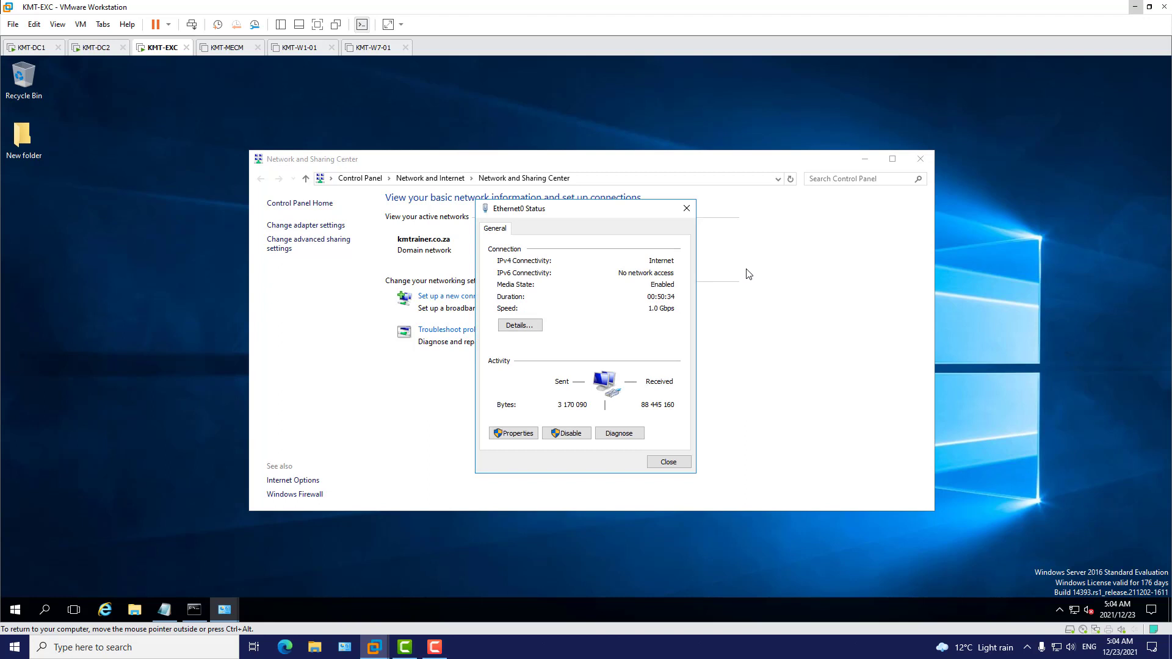
pyautogui.click(528, 434)
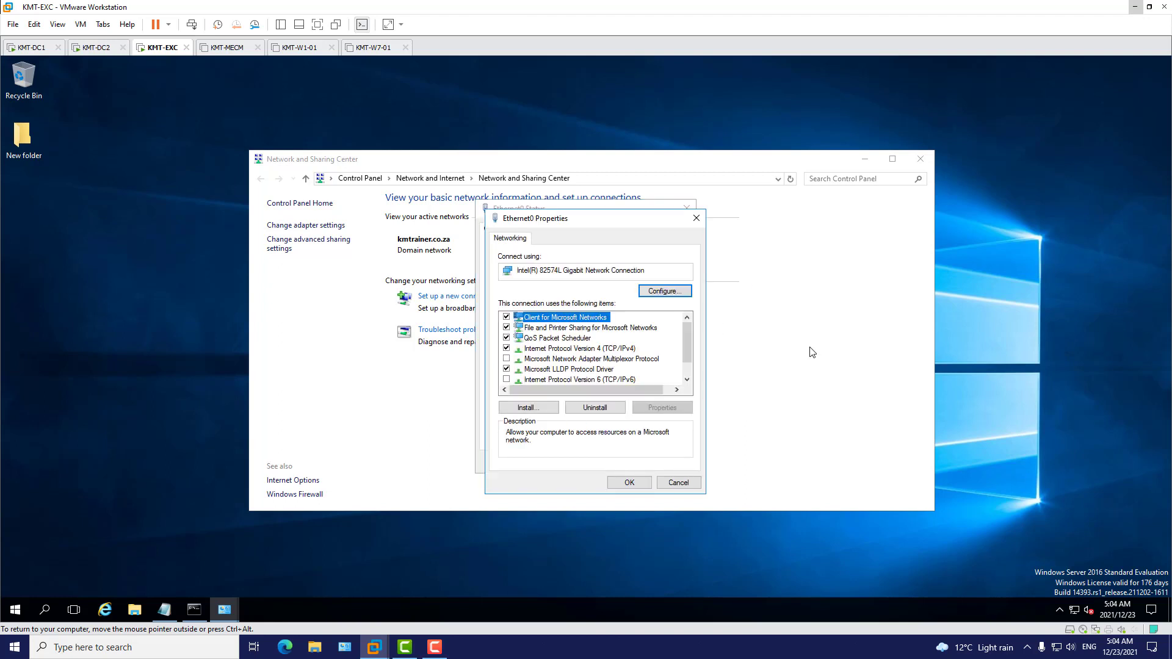
pyautogui.click(632, 349)
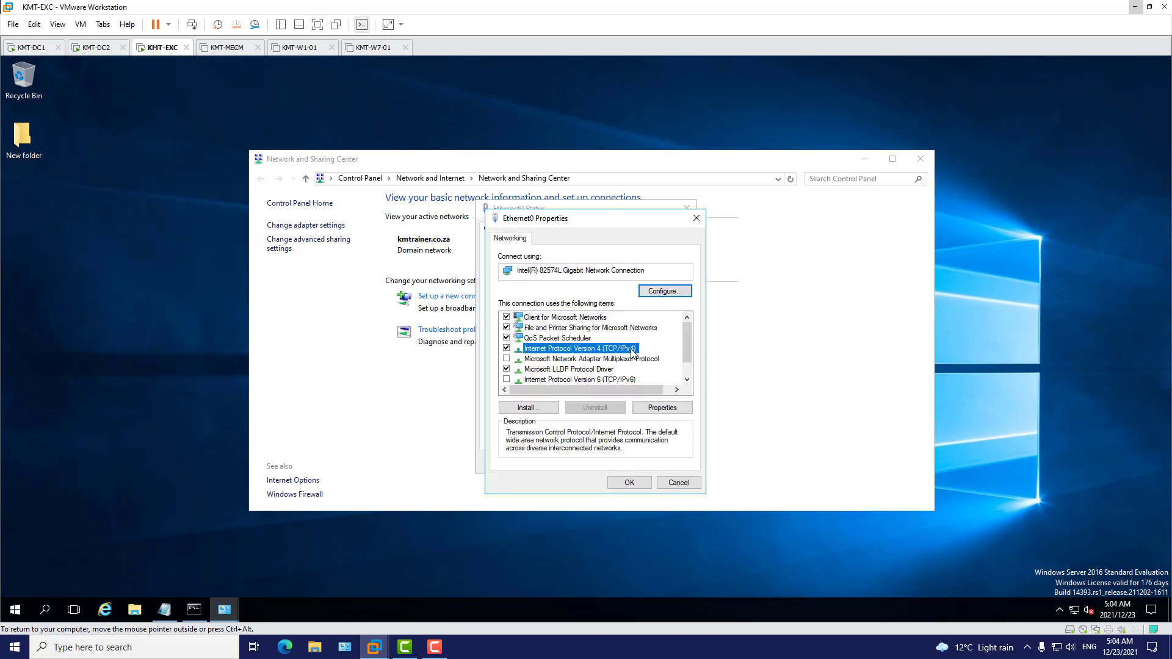
pyautogui.click(679, 410)
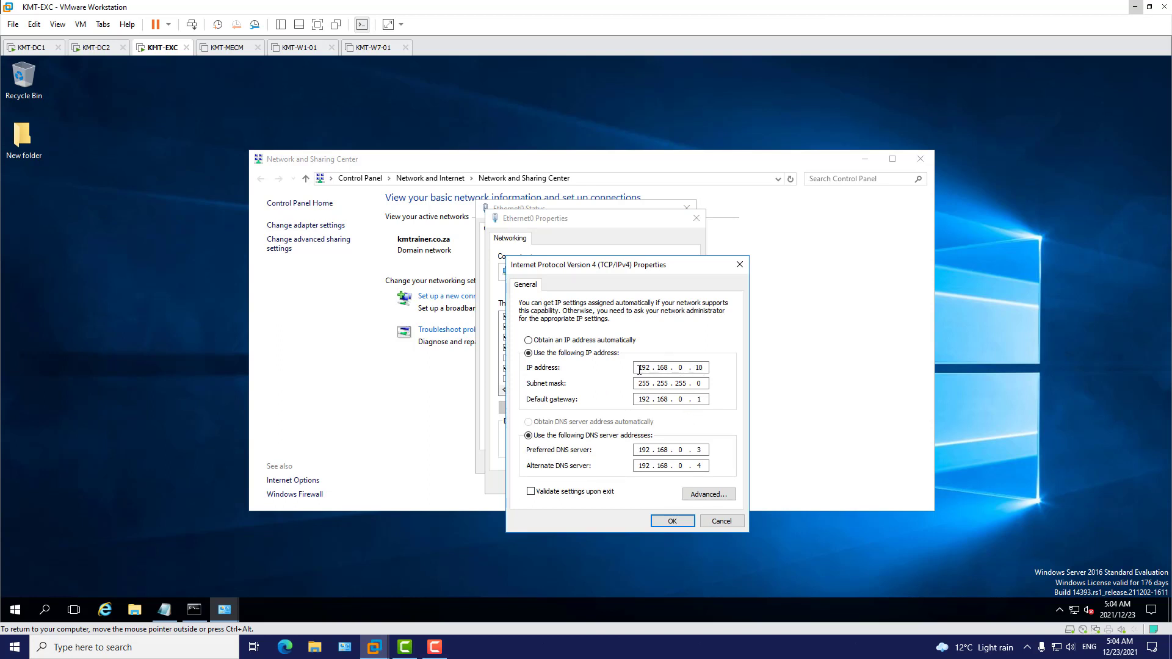
# Step: Examine the server's static IP address and DNS settings, then close all network windows without changing anything
pyautogui.doubleClick(639, 369)
pyautogui.moveTo(704, 368); pyautogui.dragTo(700, 368)
pyautogui.click(722, 521)
pyautogui.click(638, 487)
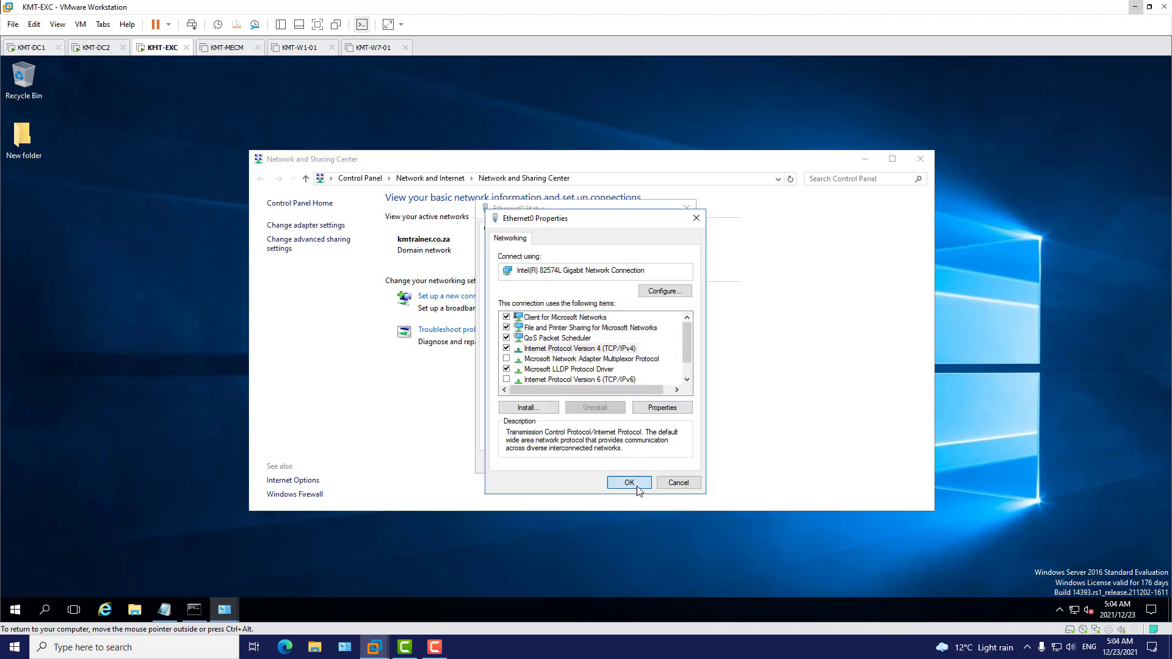
pyautogui.click(688, 467)
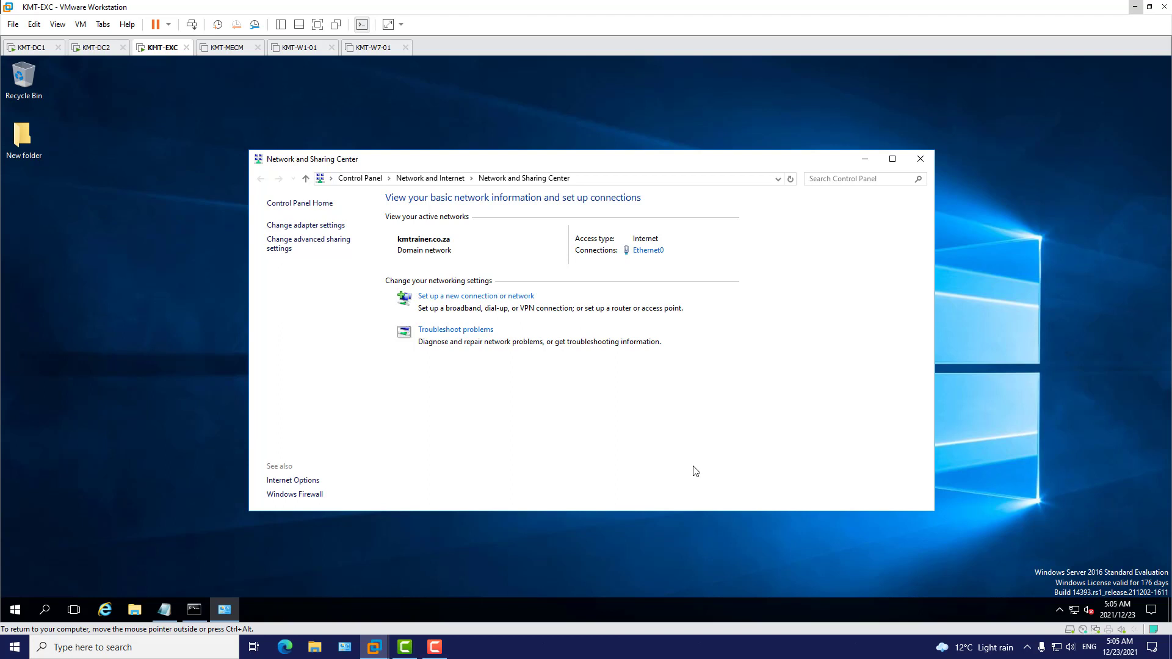
pyautogui.click(921, 158)
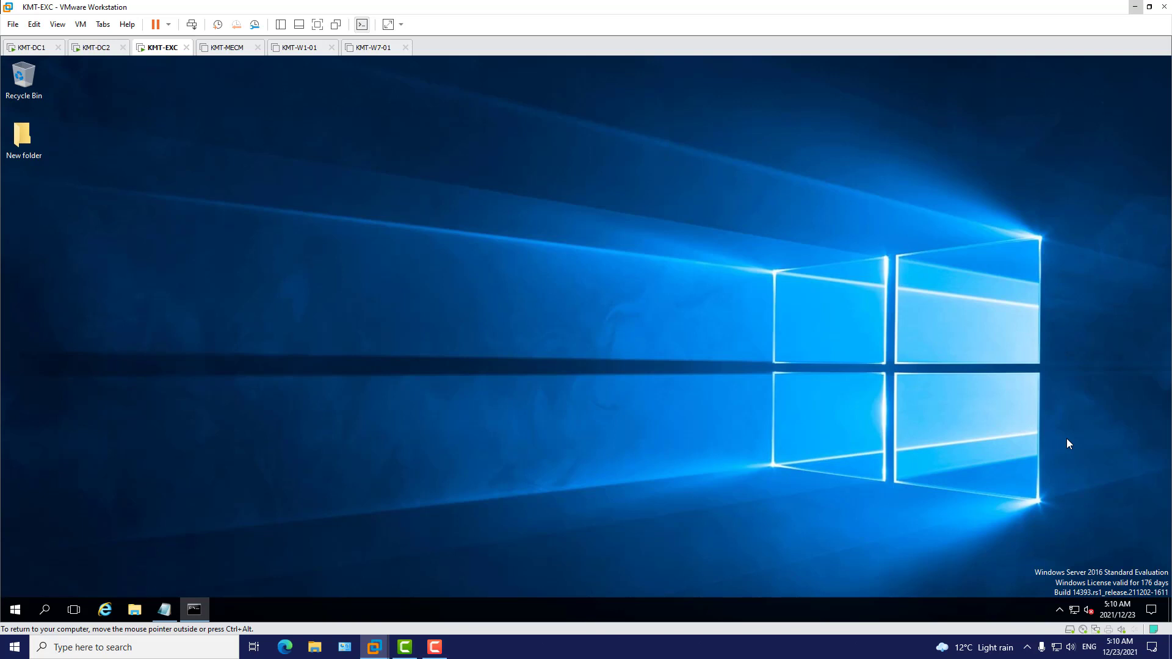
# Step: Run ndp48-x86-x64-allos-enu from the desktop's New folder, accept the license terms and start installing .NET Framework 4.8
pyautogui.doubleClick(17, 129)
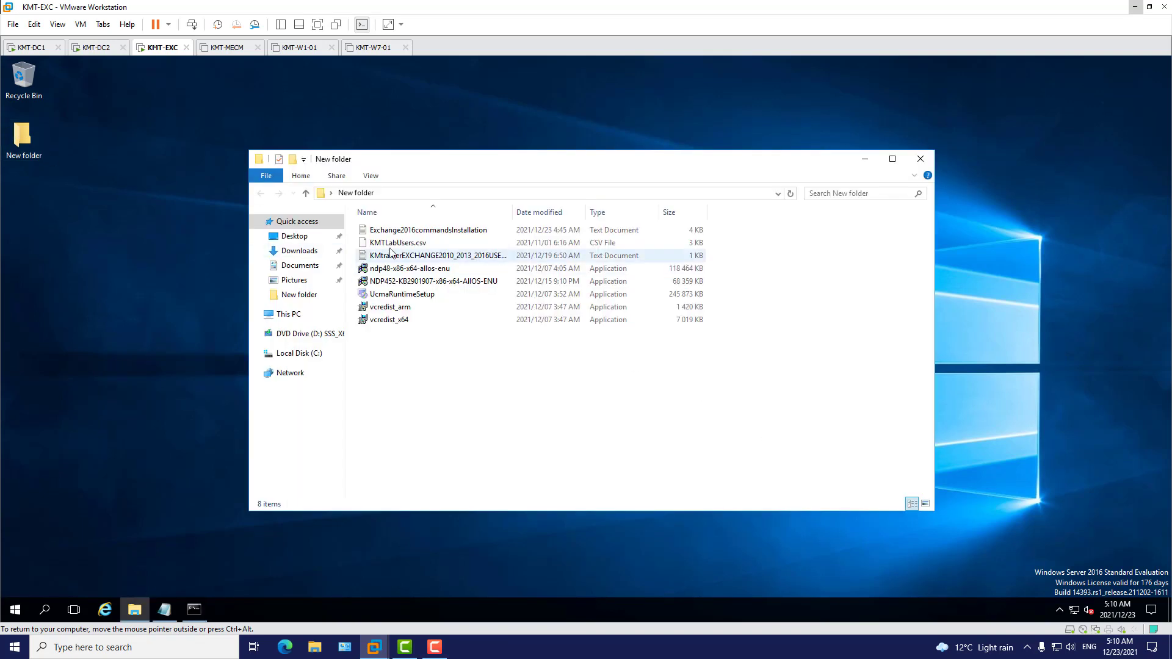
pyautogui.doubleClick(415, 269)
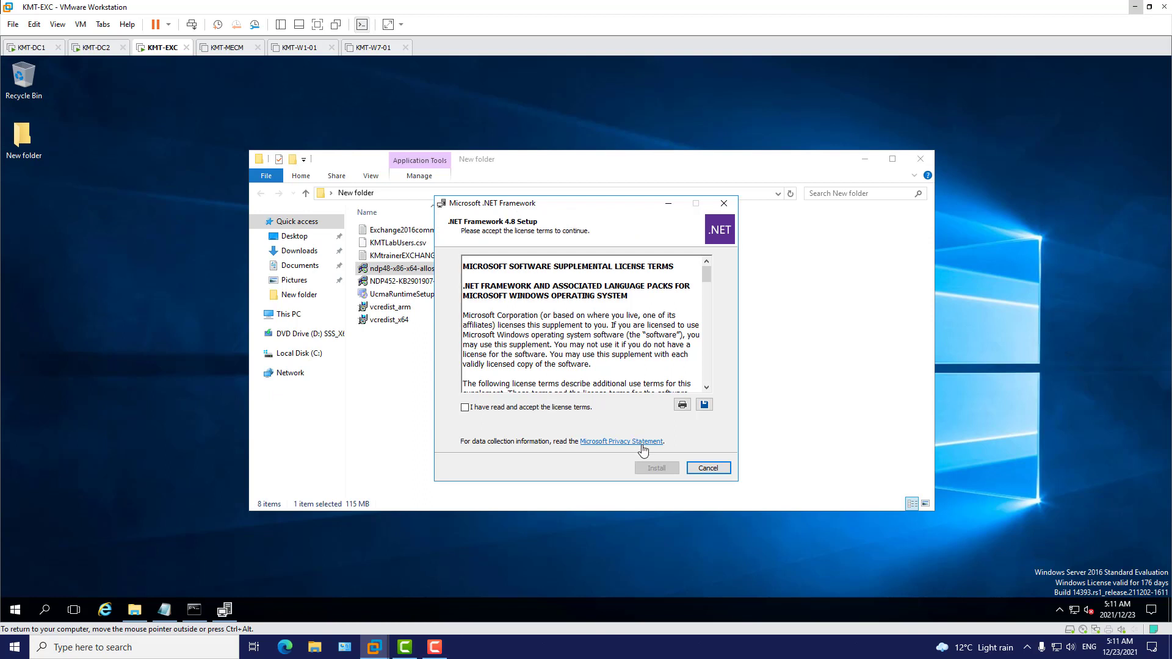
pyautogui.click(577, 408)
pyautogui.click(659, 471)
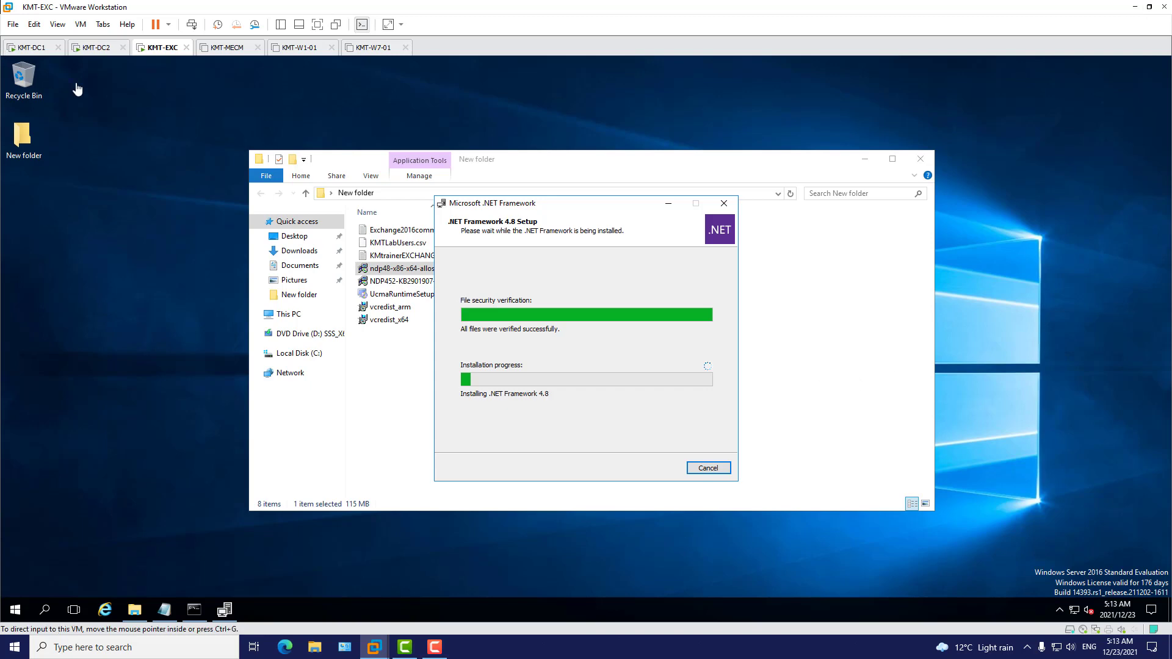
# Step: Look at the KMT-DC1 and KMT-DC2 virtual machines and return to KMT-EXC
pyautogui.click(30, 57)
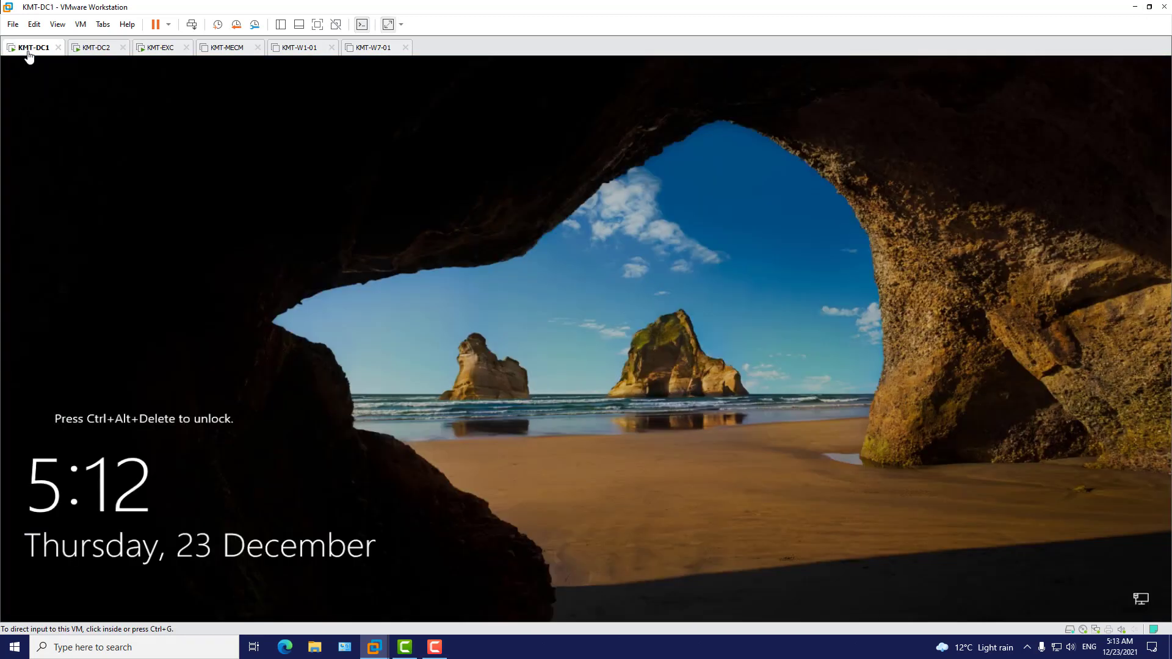
pyautogui.click(91, 49)
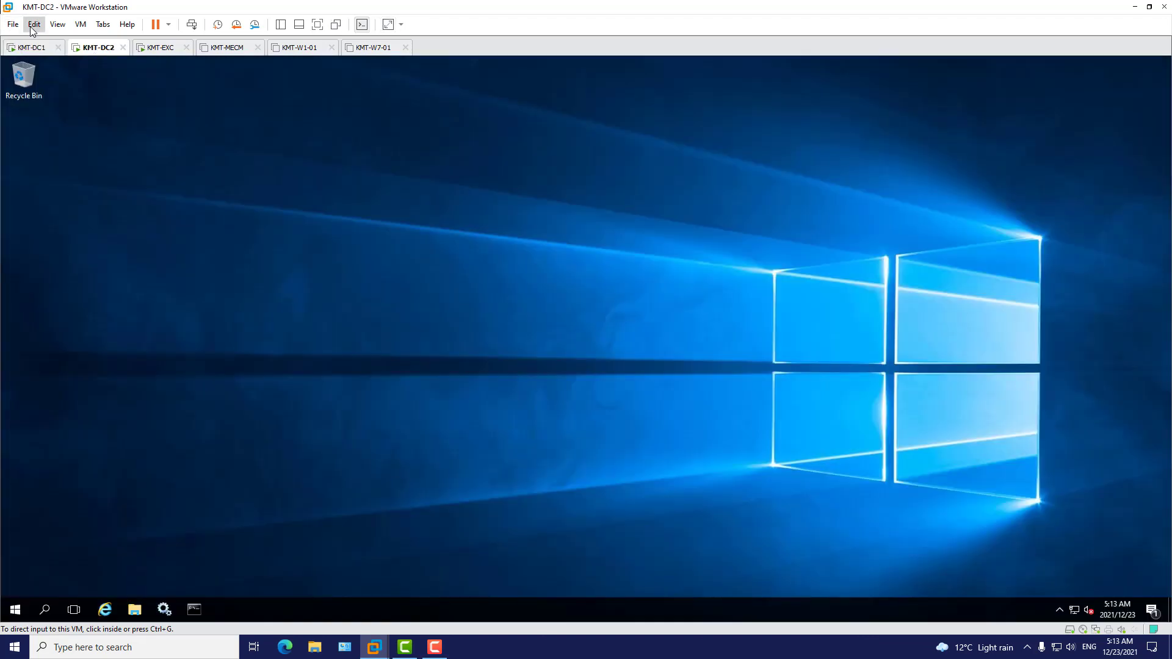
pyautogui.click(33, 51)
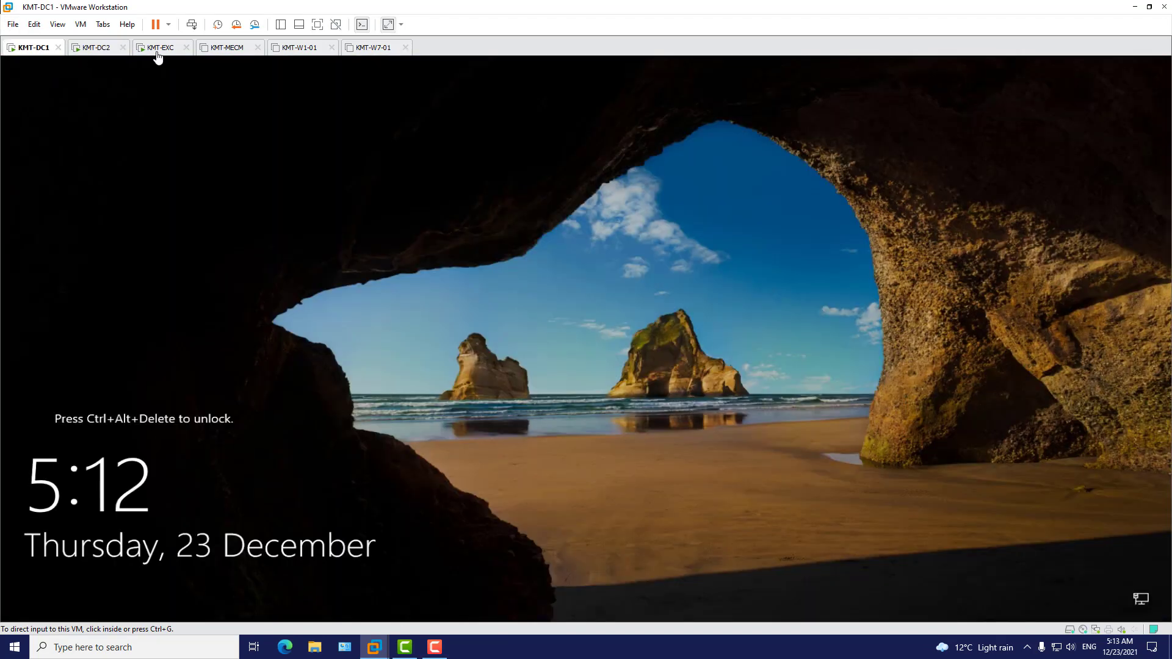
pyautogui.click(92, 52)
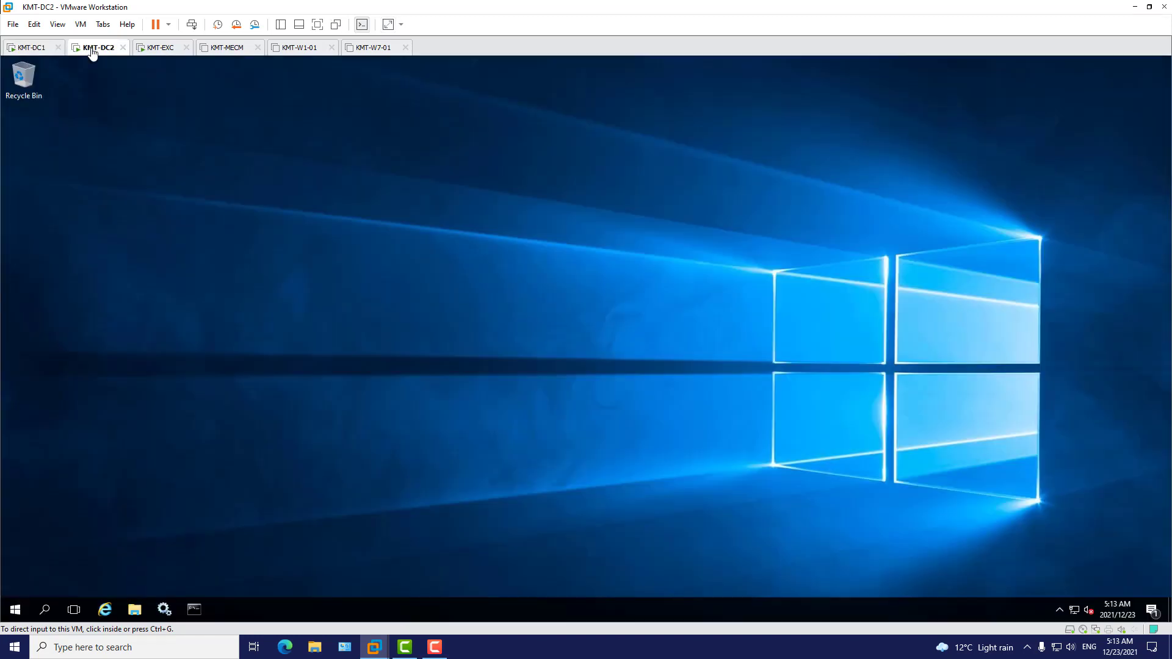
pyautogui.click(31, 53)
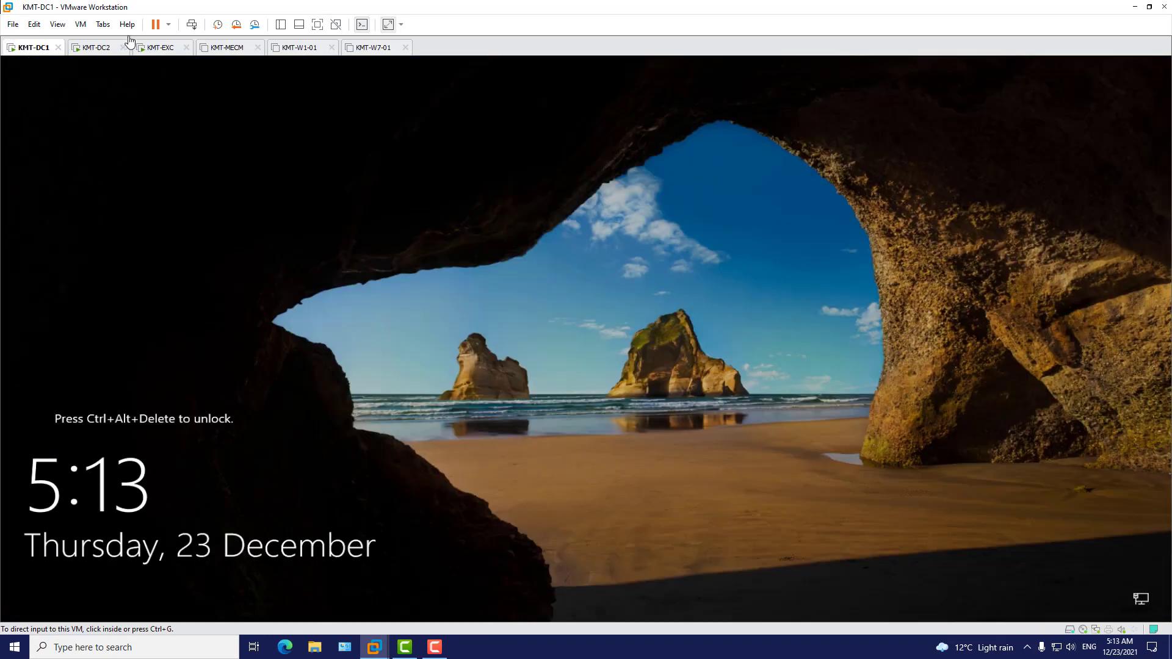
pyautogui.hotkey('ctrl', 'Tab')
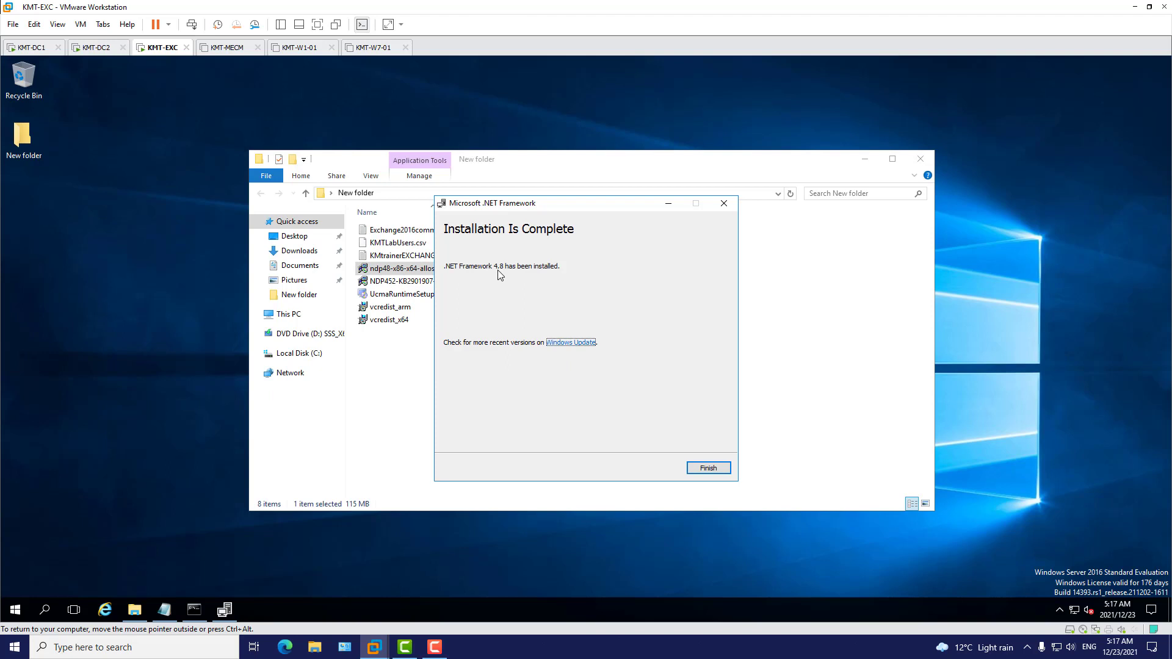
# Step: Finish the .NET Framework setup and install the Visual C++ 2012 Redistributable (x64) using vcredist_x64, accepting its license terms
pyautogui.click(712, 470)
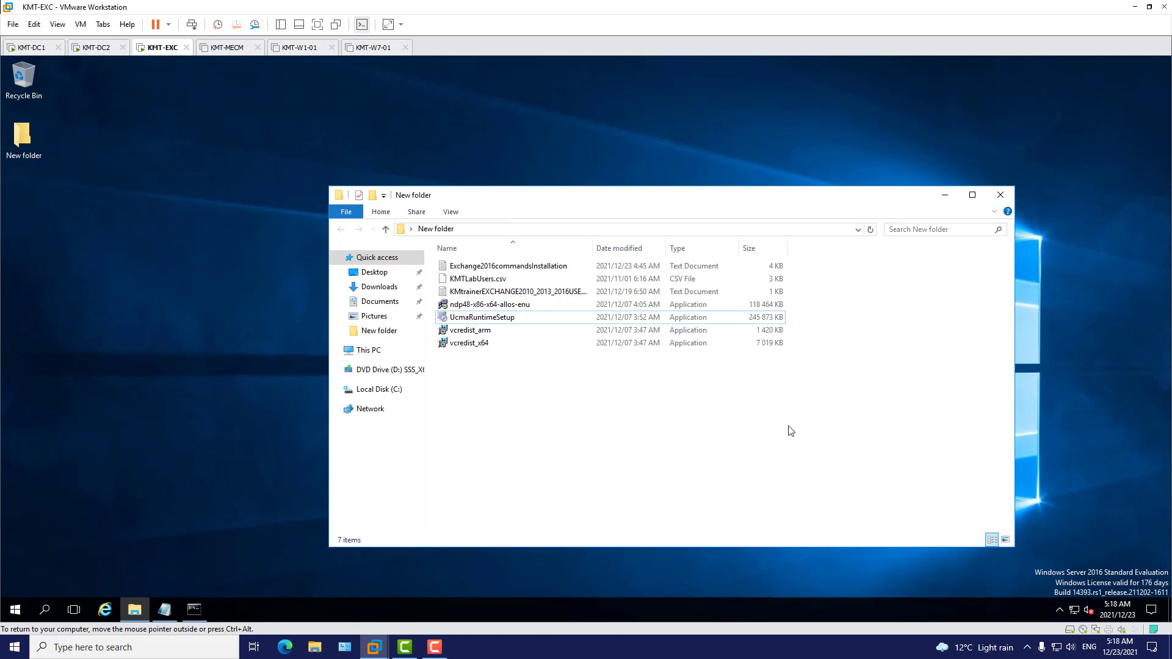
pyautogui.doubleClick(482, 345)
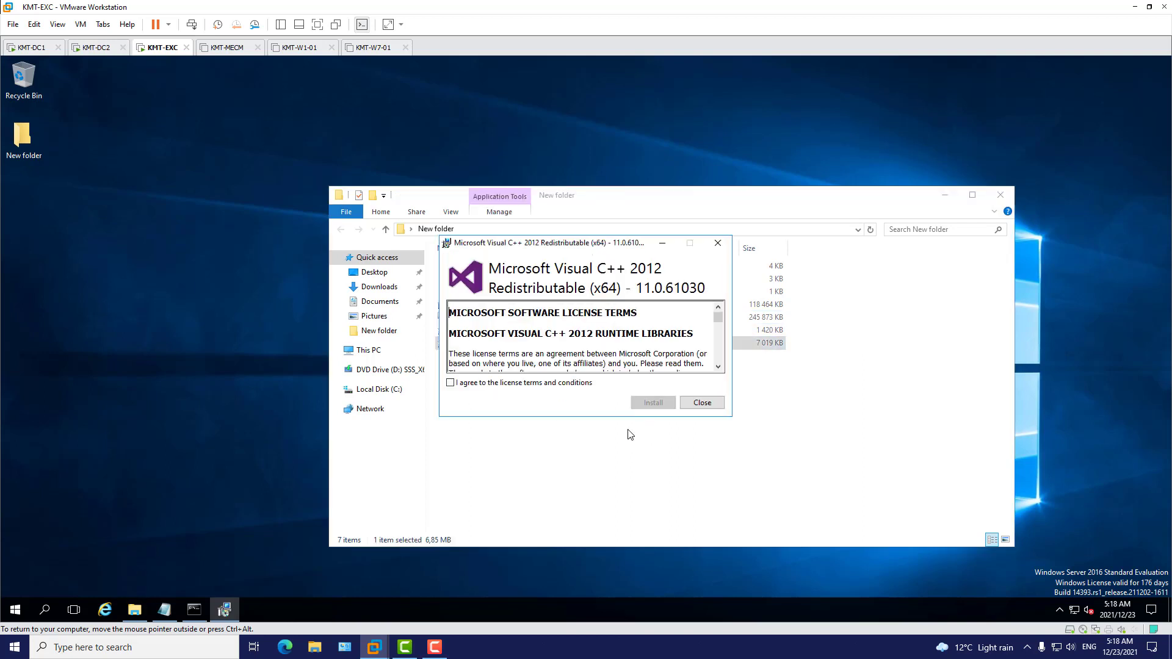
pyautogui.click(451, 383)
pyautogui.click(659, 405)
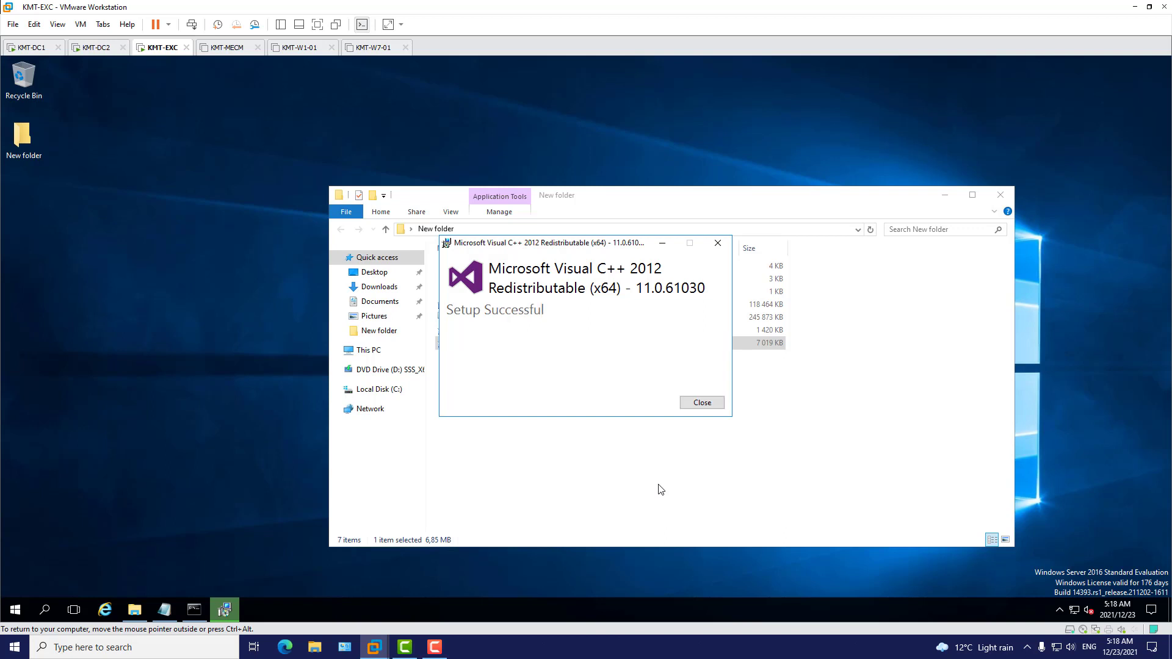
pyautogui.click(707, 404)
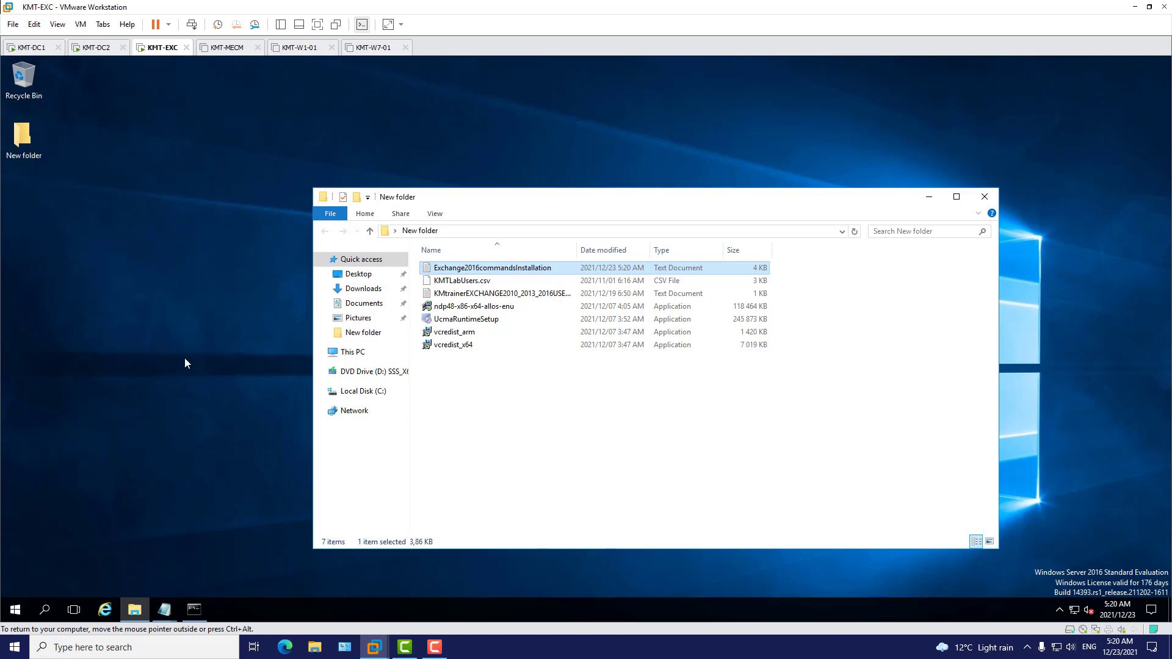
# Step: Start Windows PowerShell as administrator and move its window clear of the desktop icons
pyautogui.click(17, 610)
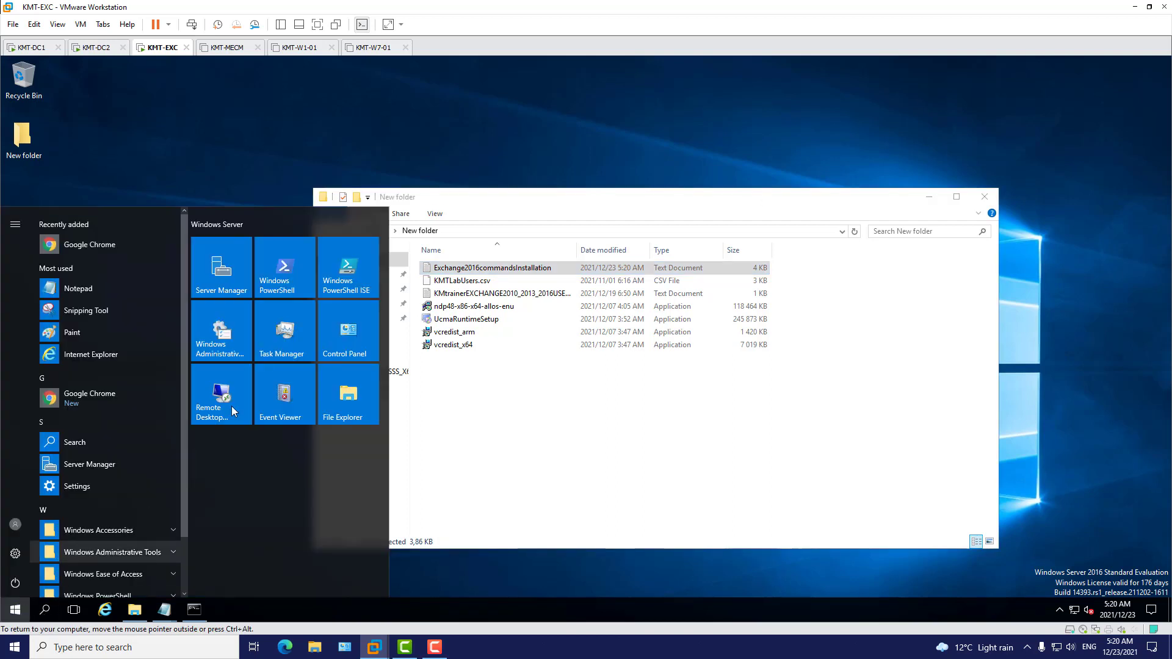
pyautogui.rightClick(285, 286)
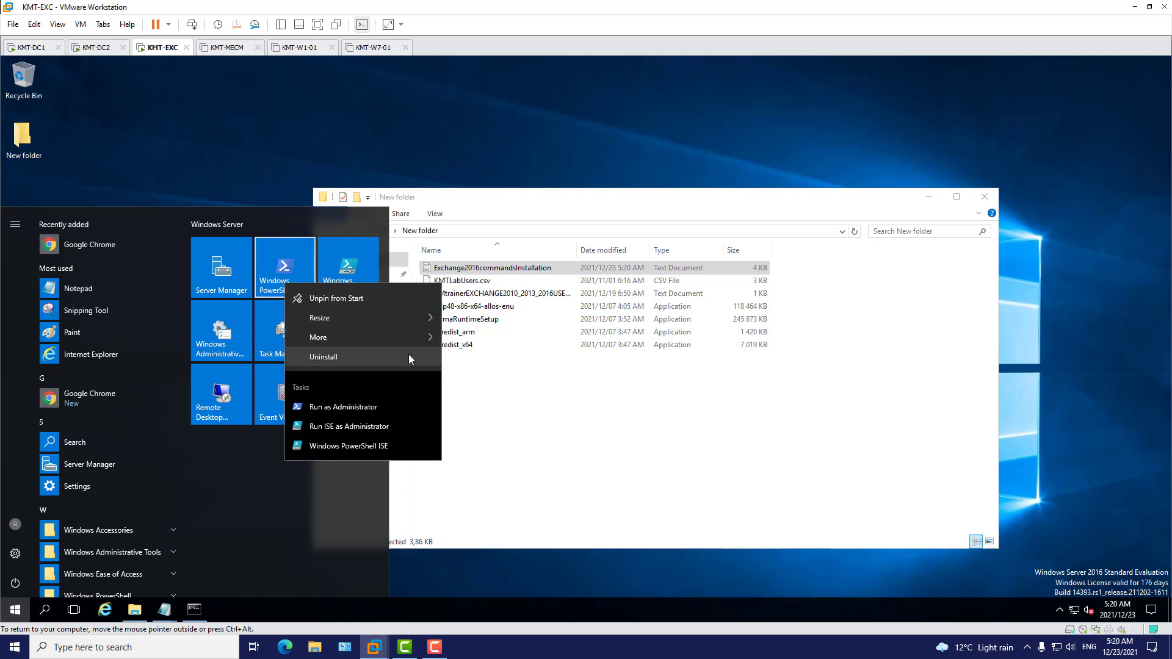
pyautogui.moveTo(415, 342)
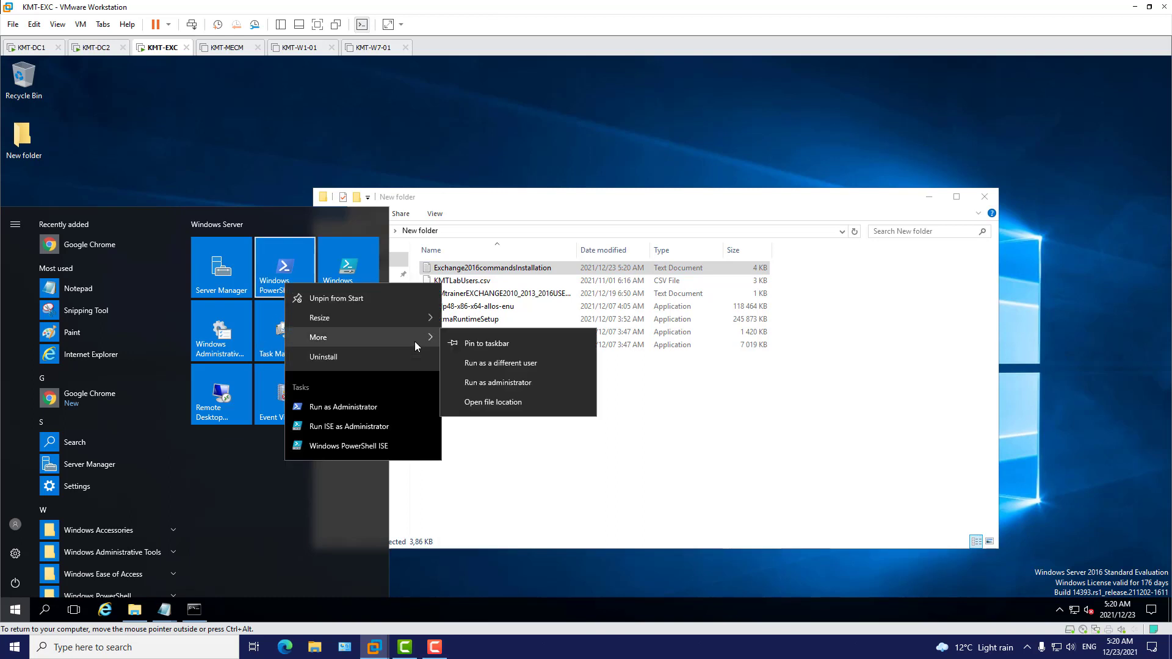
pyautogui.click(502, 388)
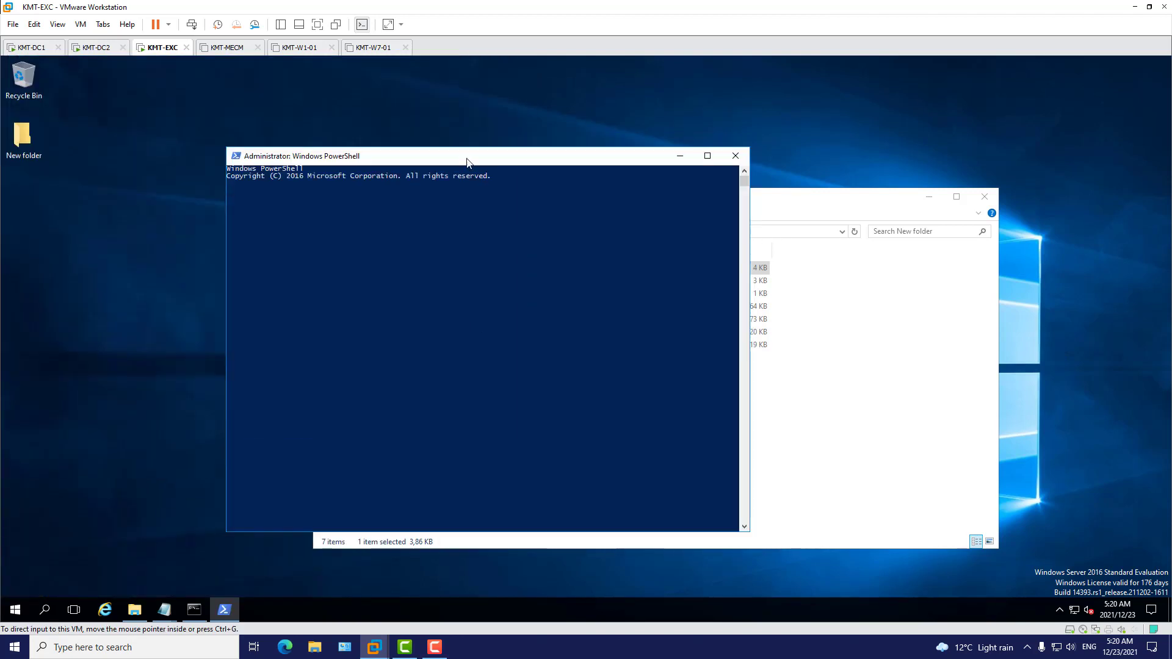
pyautogui.moveTo(615, 163); pyautogui.dragTo(642, 146)
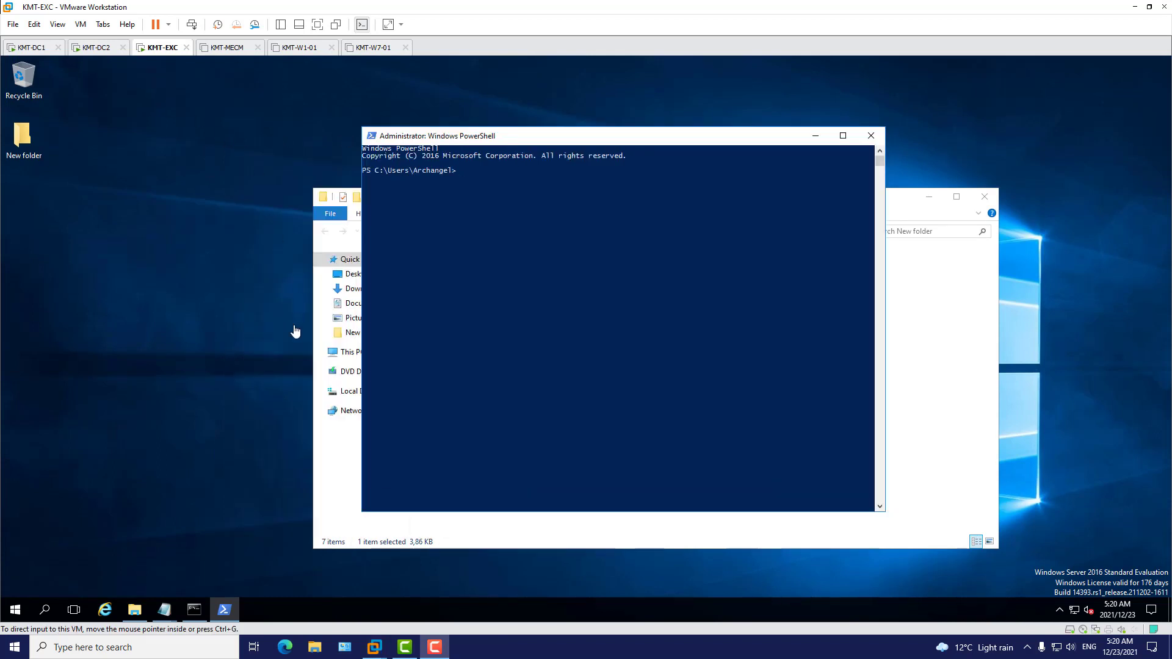
# Step: Copy the command Install-WindowsFeature RSAT-ADDS from the Exchange2016commandsInstallation notes and paste it at the PowerShell prompt
pyautogui.click(165, 612)
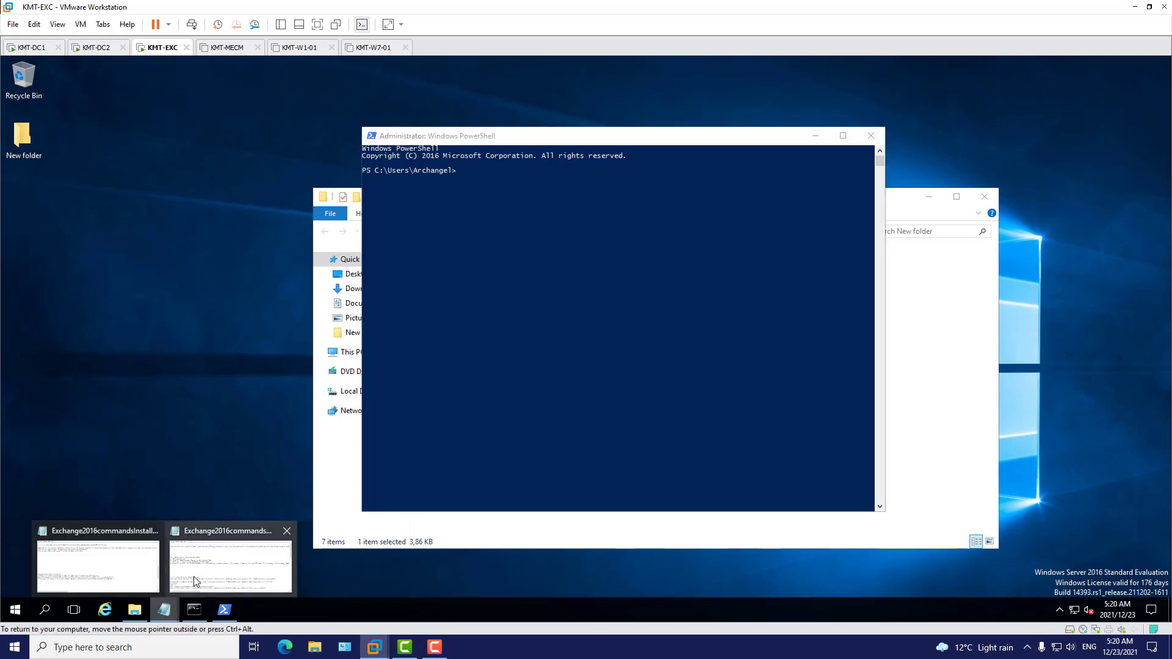
pyautogui.click(194, 580)
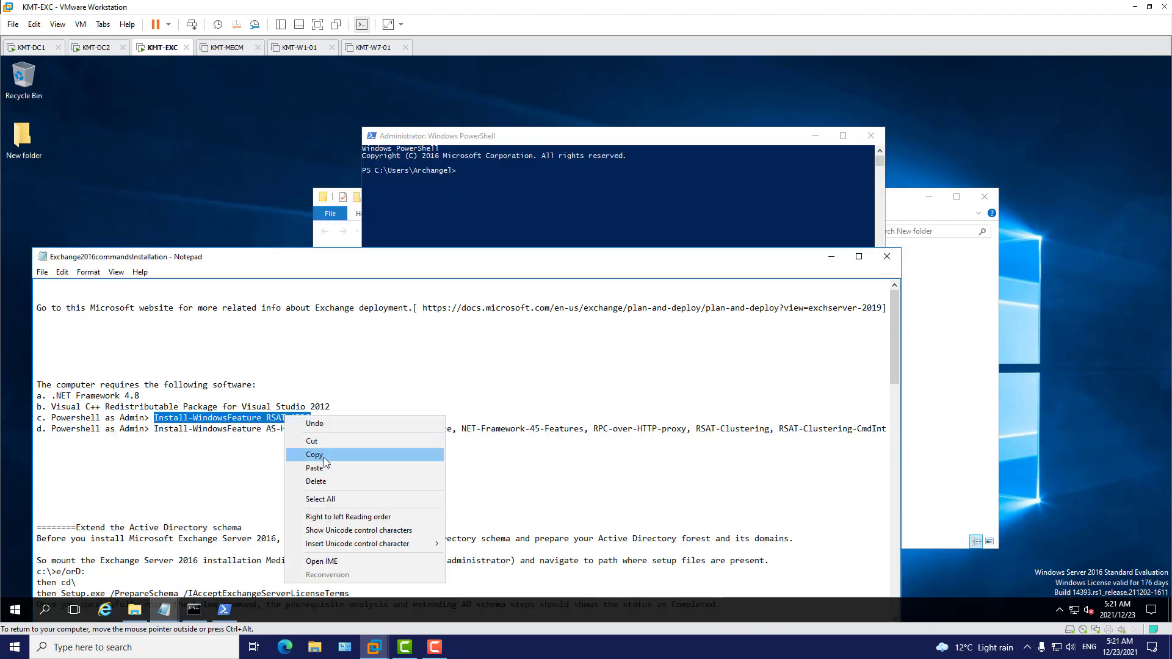
pyautogui.click(323, 456)
pyautogui.click(530, 140)
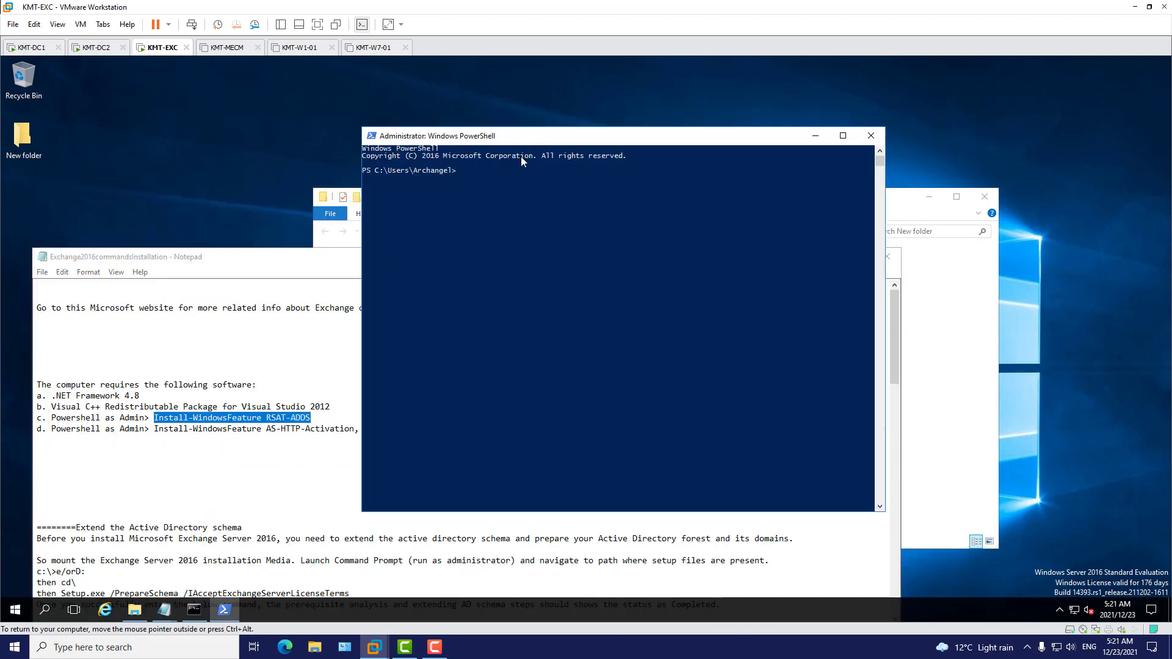
pyautogui.rightClick(481, 173)
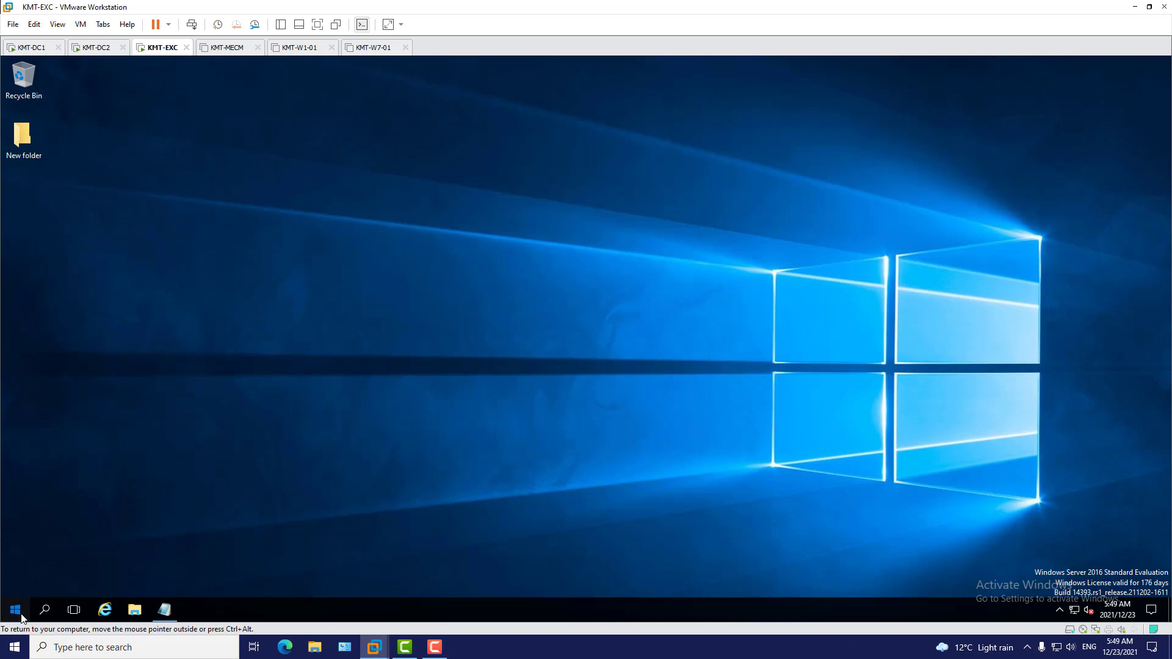
# Step: Open a new Windows PowerShell session with administrator rights on KMT-EXC
pyautogui.click(15, 609)
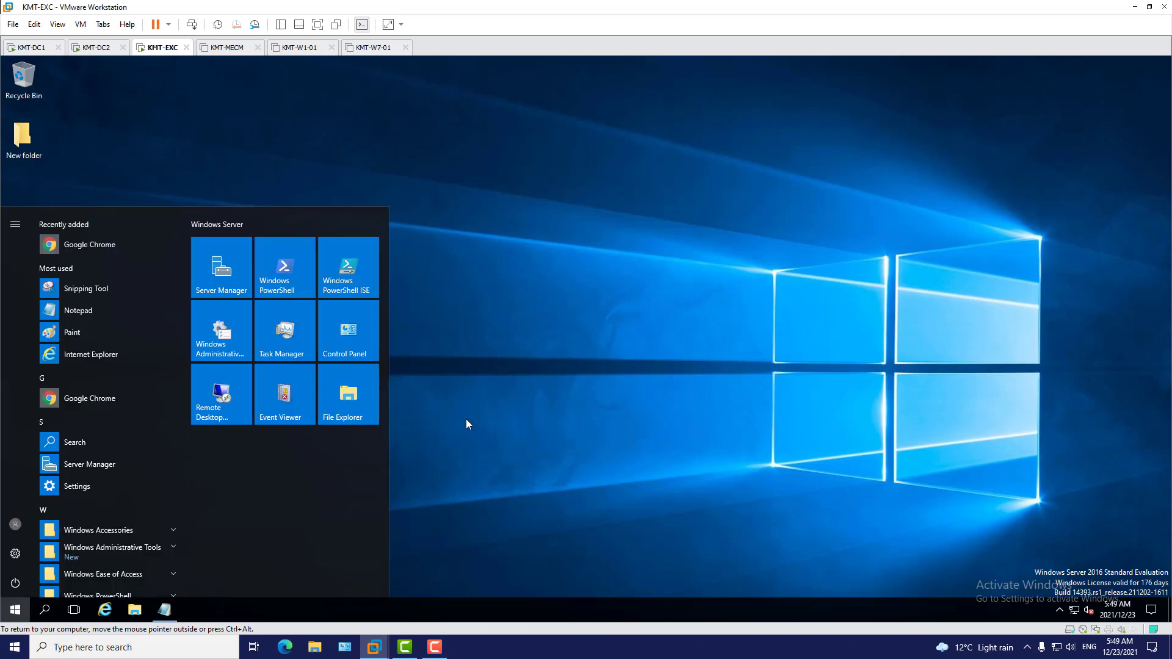
pyautogui.rightClick(288, 278)
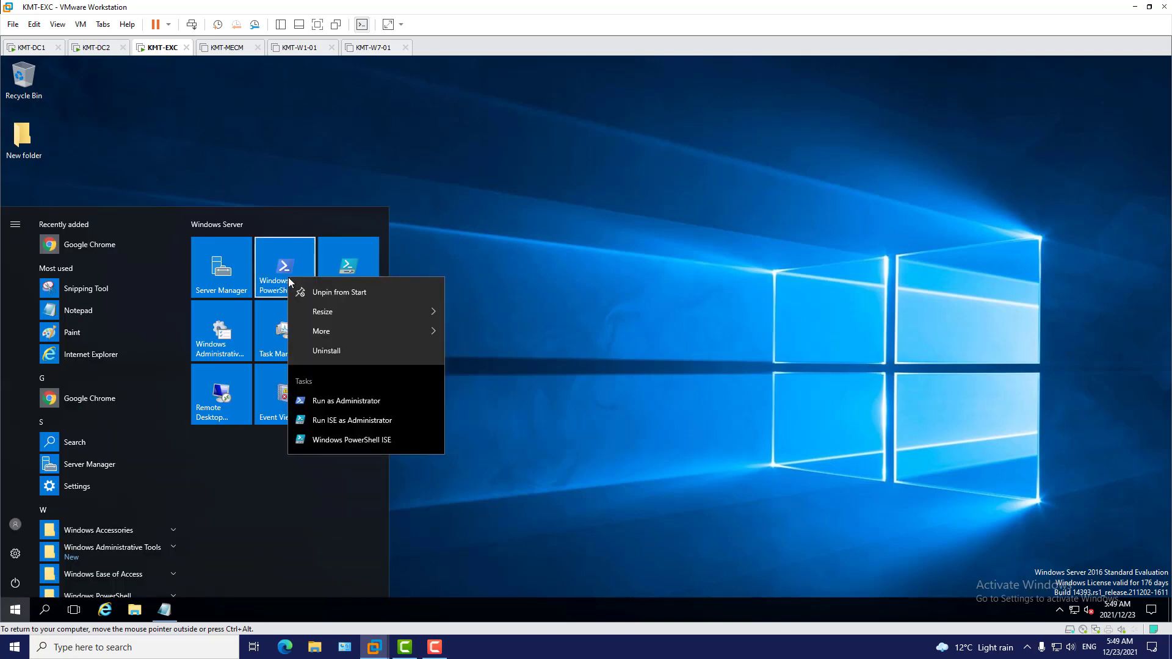
pyautogui.moveTo(420, 329)
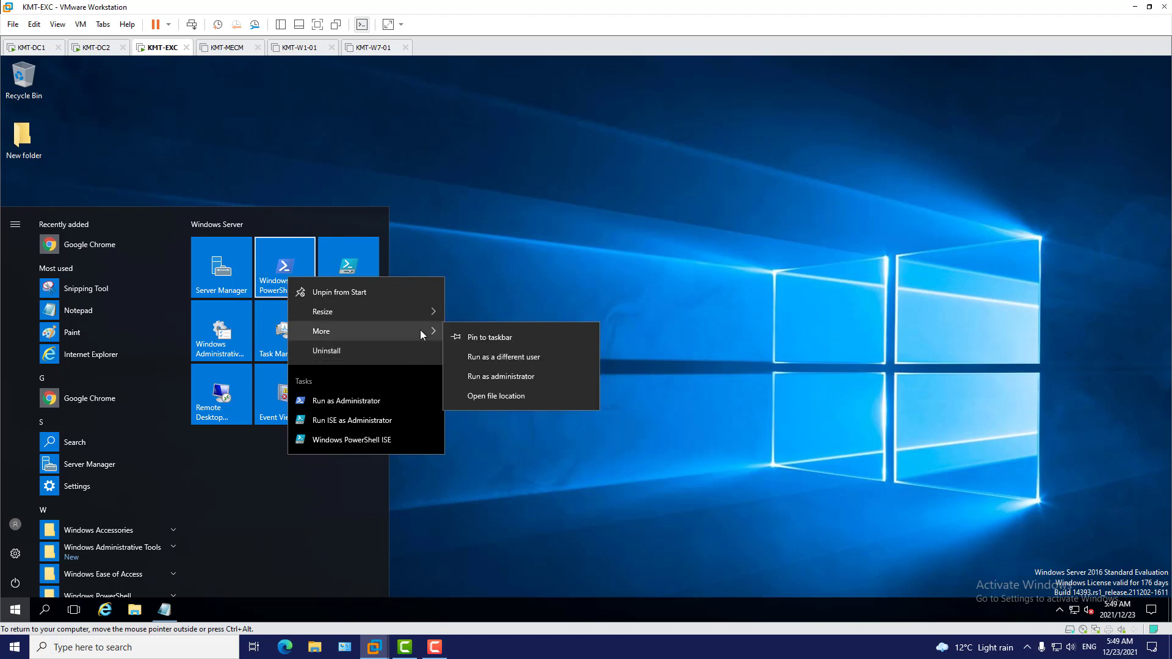
pyautogui.click(531, 377)
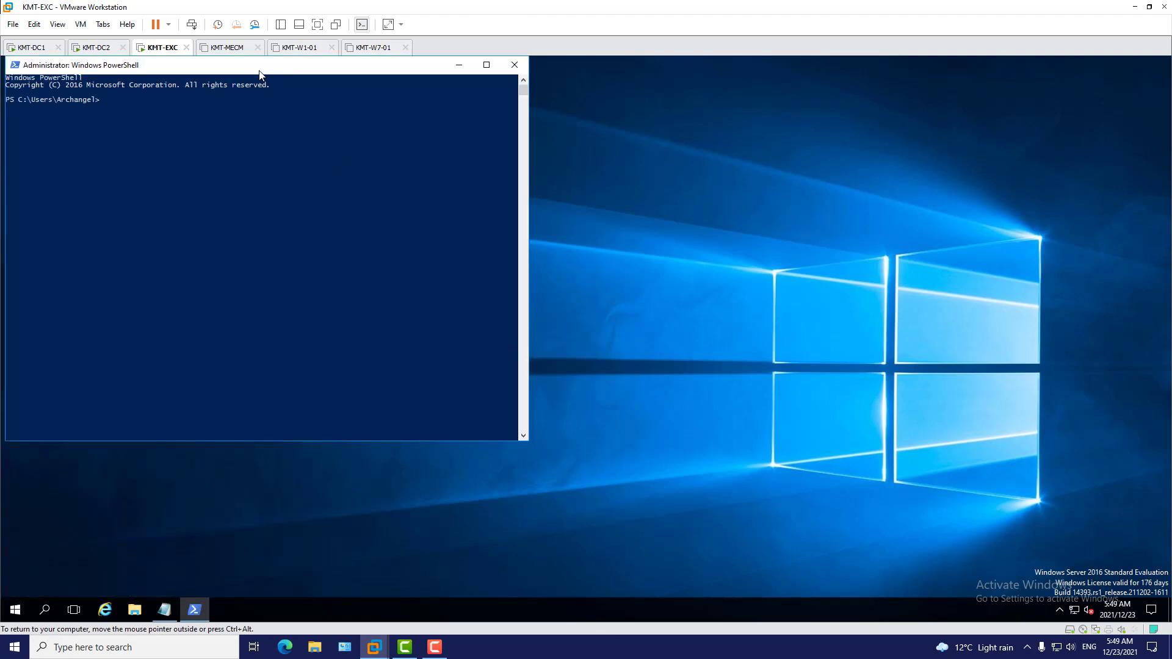
# Step: Try to install the Windows features by running the Install-WindowsFeature AS-HTTP-Activation, Desktop-Experience command from item d of the notes in PowerShell
pyautogui.moveTo(259, 74); pyautogui.dragTo(340, 96)
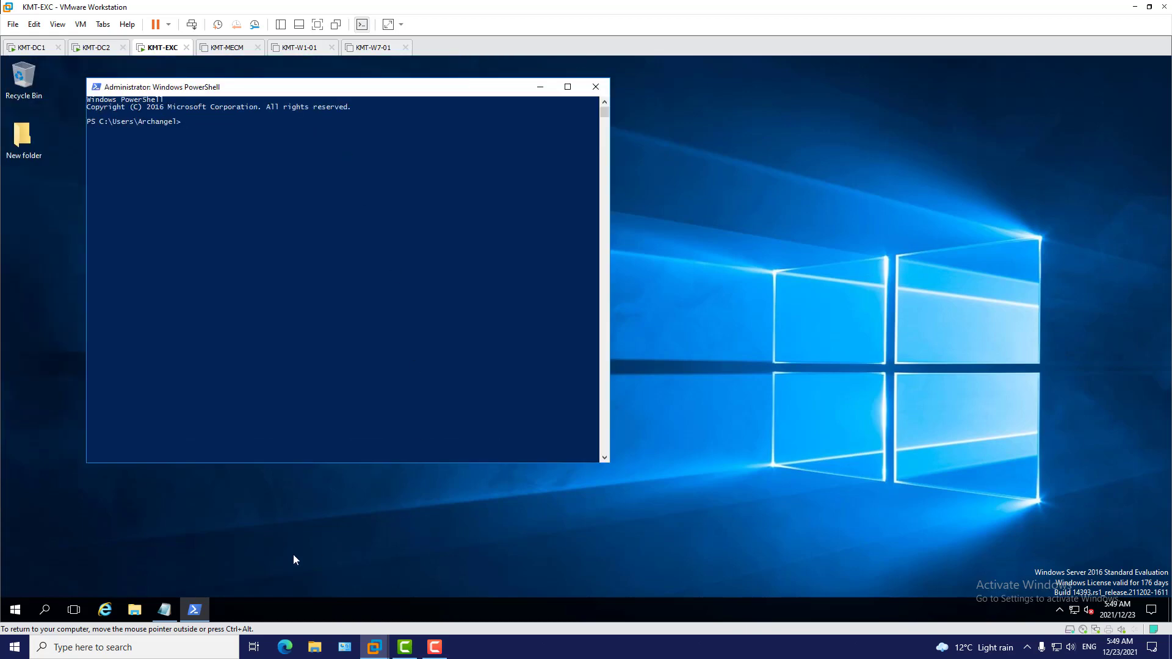
pyautogui.click(165, 610)
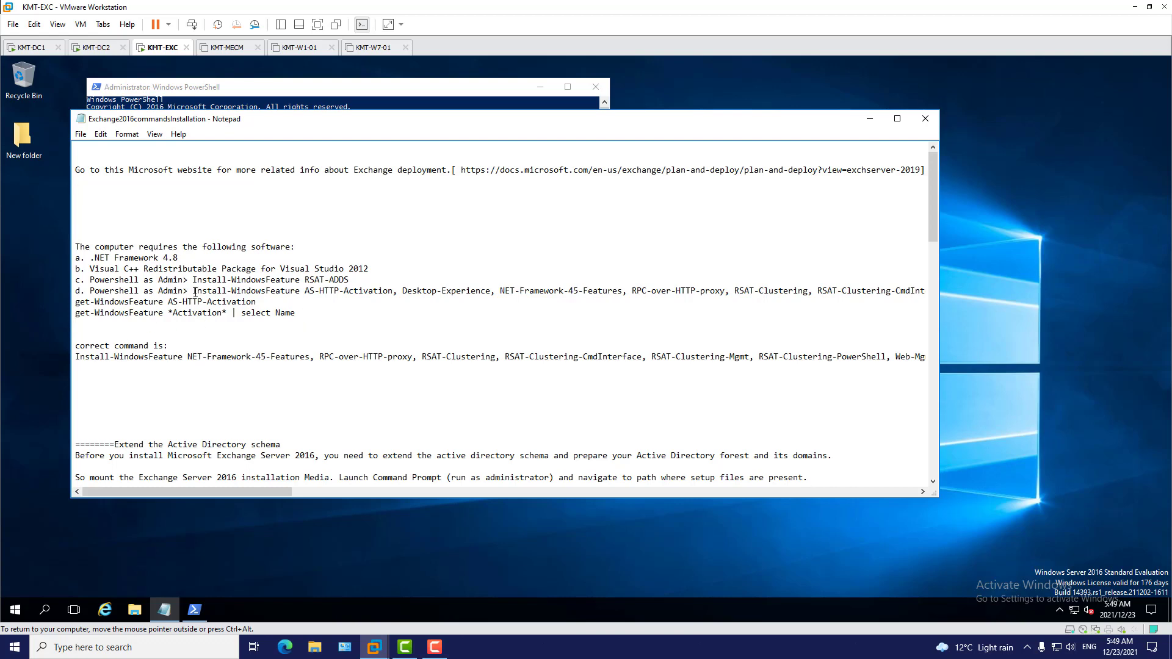
pyautogui.moveTo(193, 292); pyautogui.dragTo(1019, 293)
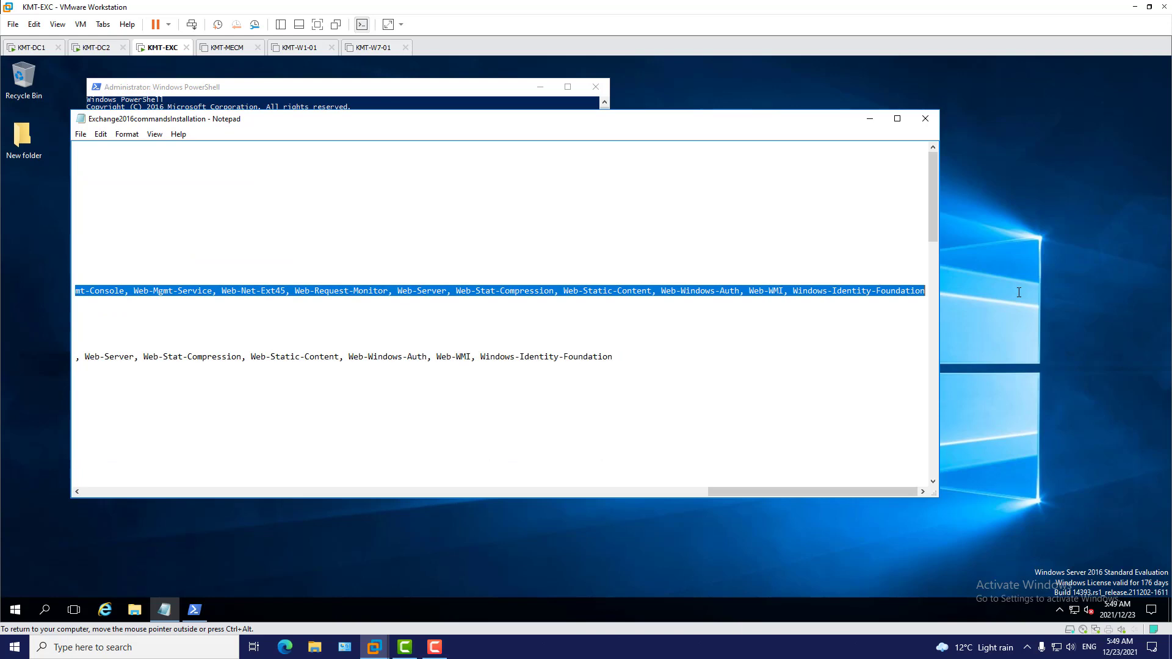
pyautogui.rightClick(852, 291)
pyautogui.click(885, 331)
pyautogui.click(378, 93)
pyautogui.rightClick(215, 154)
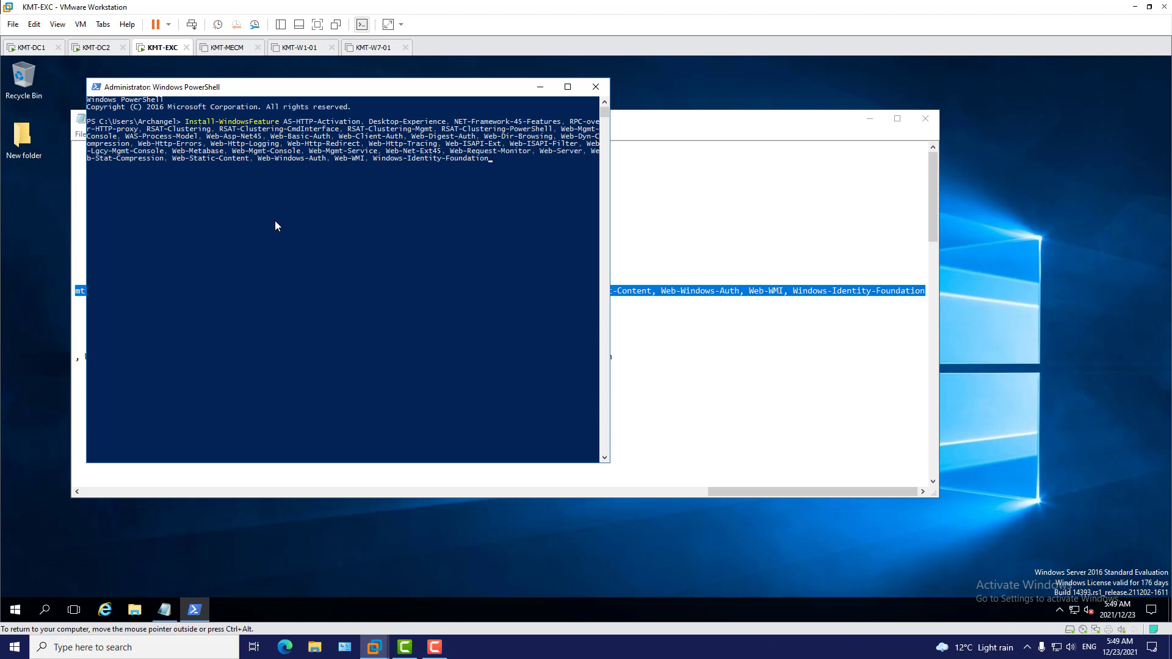
pyautogui.press('Return')
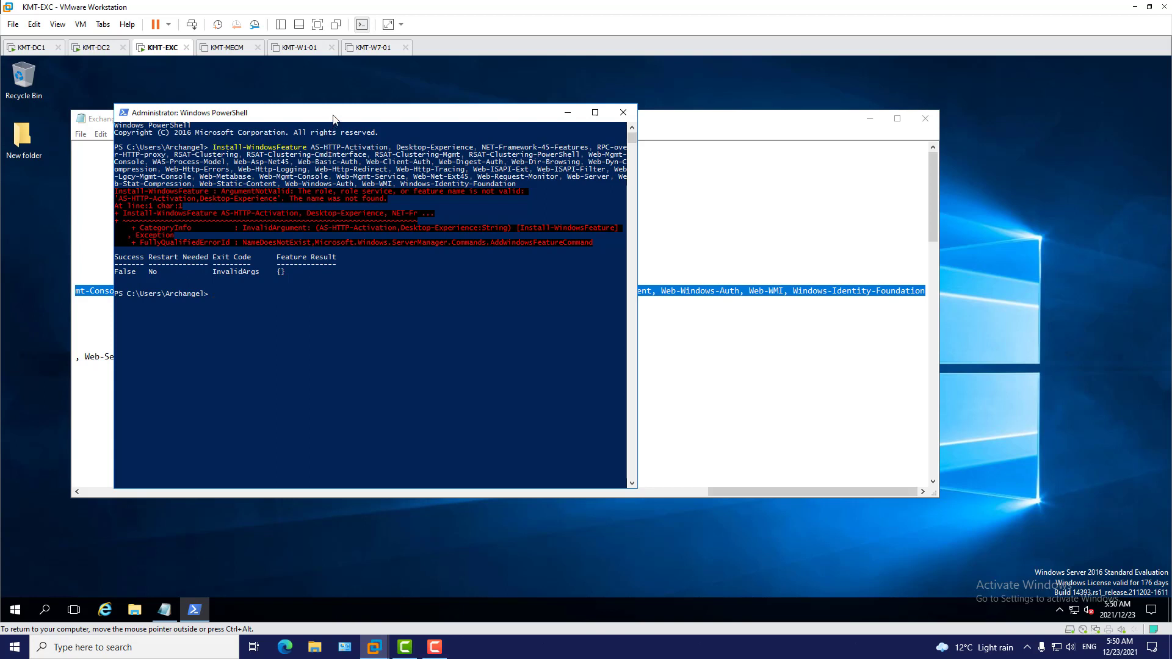
# Step: Copy get-WindowsFeature AS-HTTP-Activation from the notes and run it in PowerShell to check whether that feature exists
pyautogui.moveTo(333, 116); pyautogui.dragTo(573, 153)
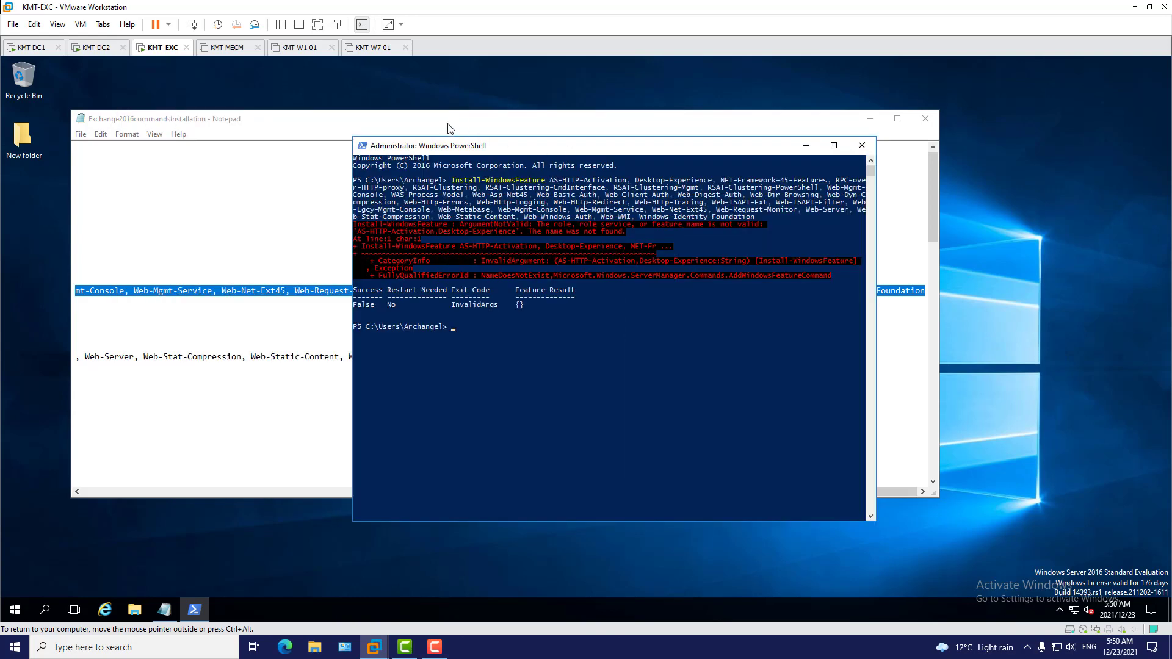
pyautogui.moveTo(466, 123); pyautogui.dragTo(418, 122)
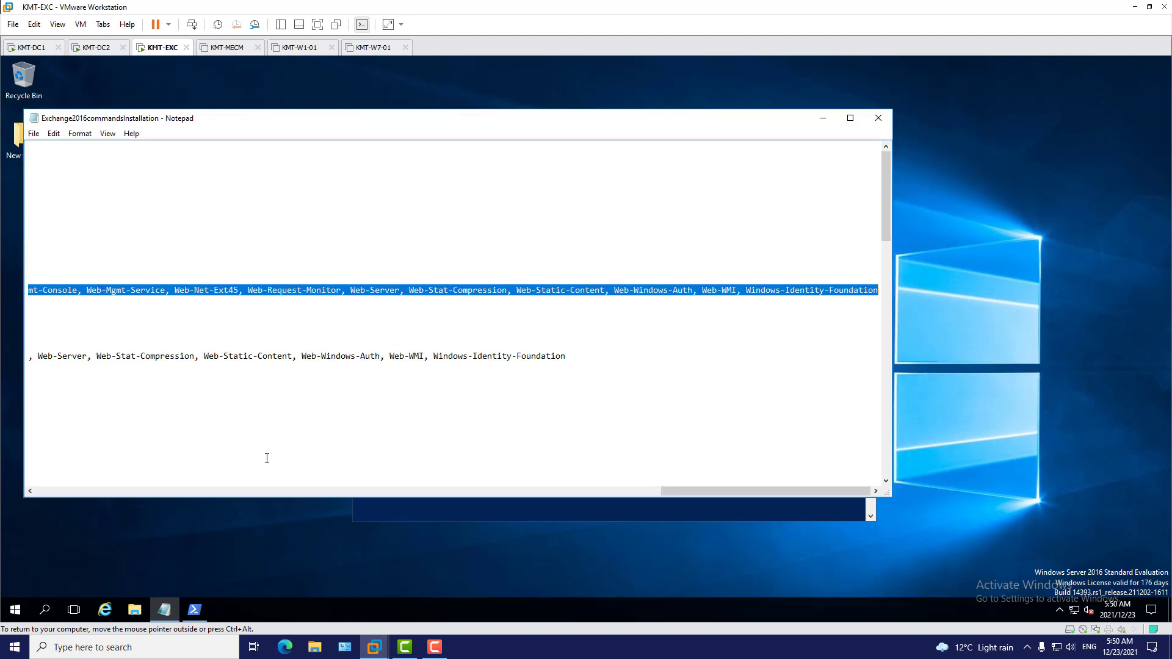
pyautogui.click(37, 491)
pyautogui.click(36, 491)
pyautogui.click(106, 398)
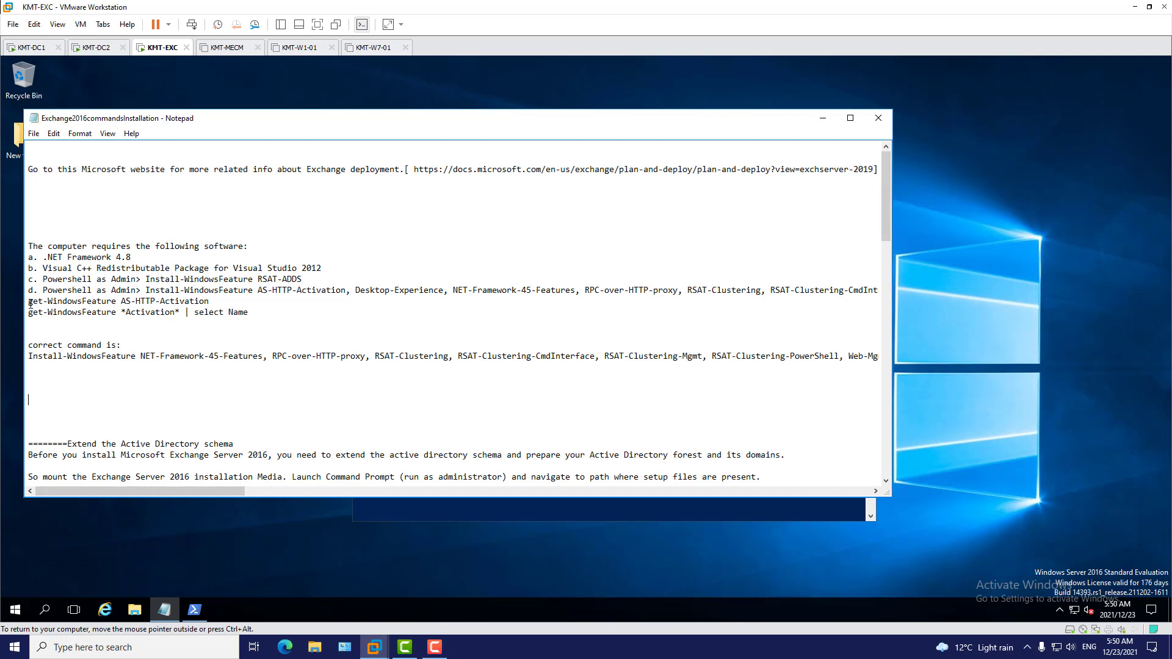
pyautogui.moveTo(30, 304); pyautogui.dragTo(215, 298)
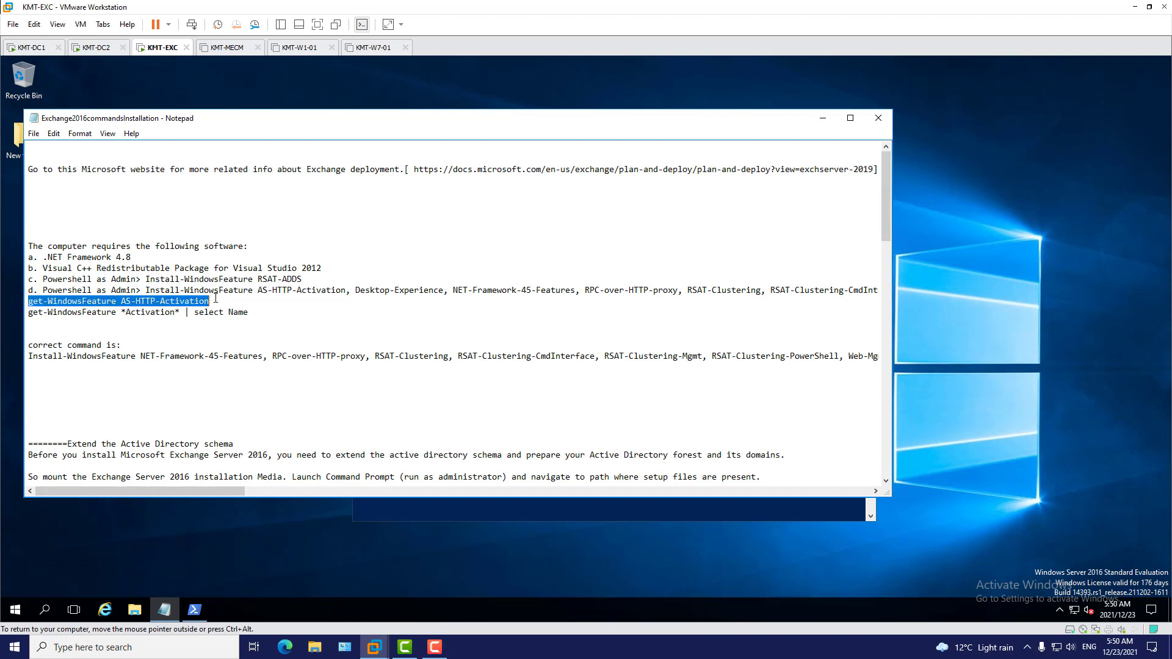
pyautogui.rightClick(185, 293)
pyautogui.click(221, 339)
pyautogui.click(822, 119)
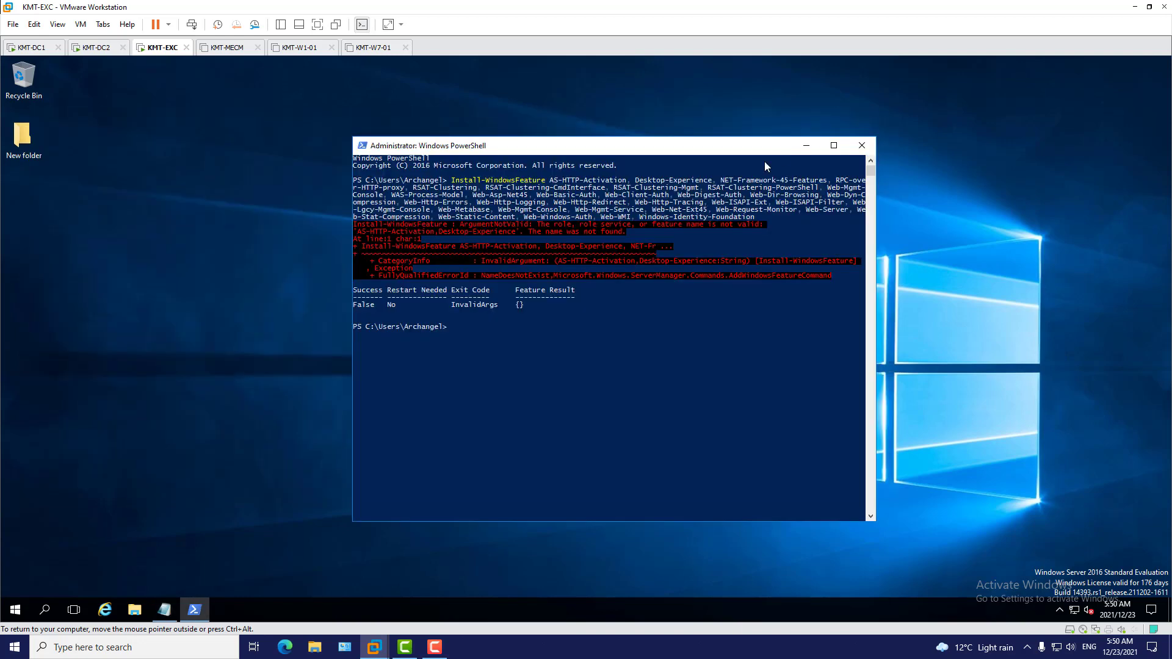
pyautogui.rightClick(454, 331)
pyautogui.press('Return')
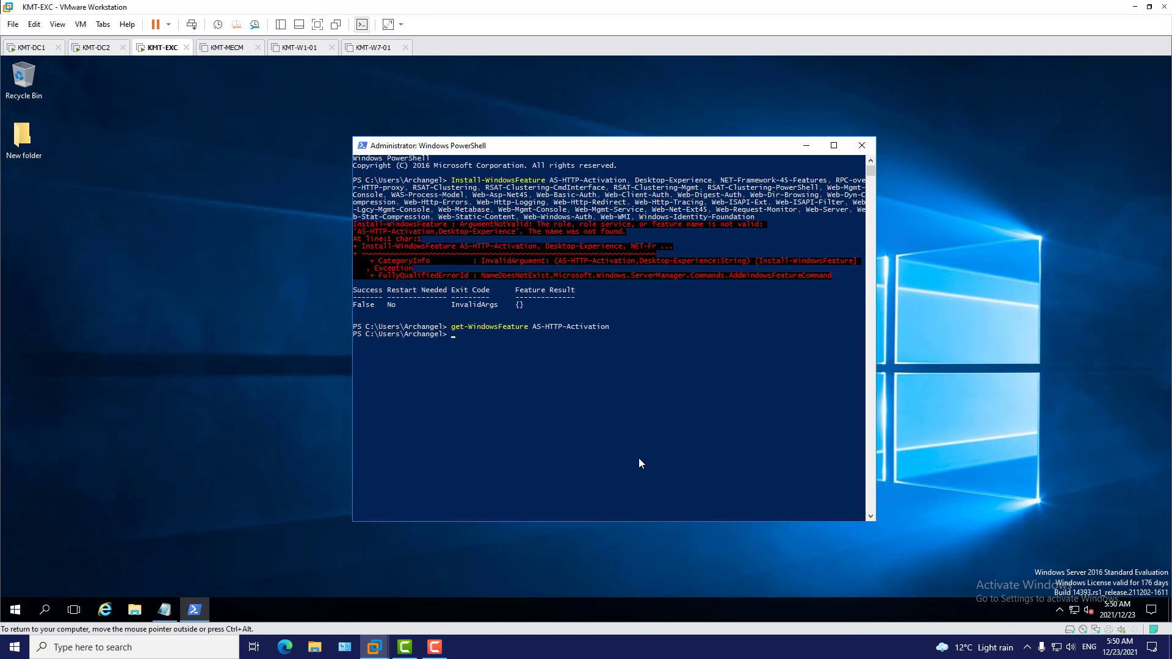
# Step: Copy get-WindowsFeature *Activation* | select Name from the notes, run it in PowerShell, and compare its output with AS-HTTP-Activation
pyautogui.click(164, 610)
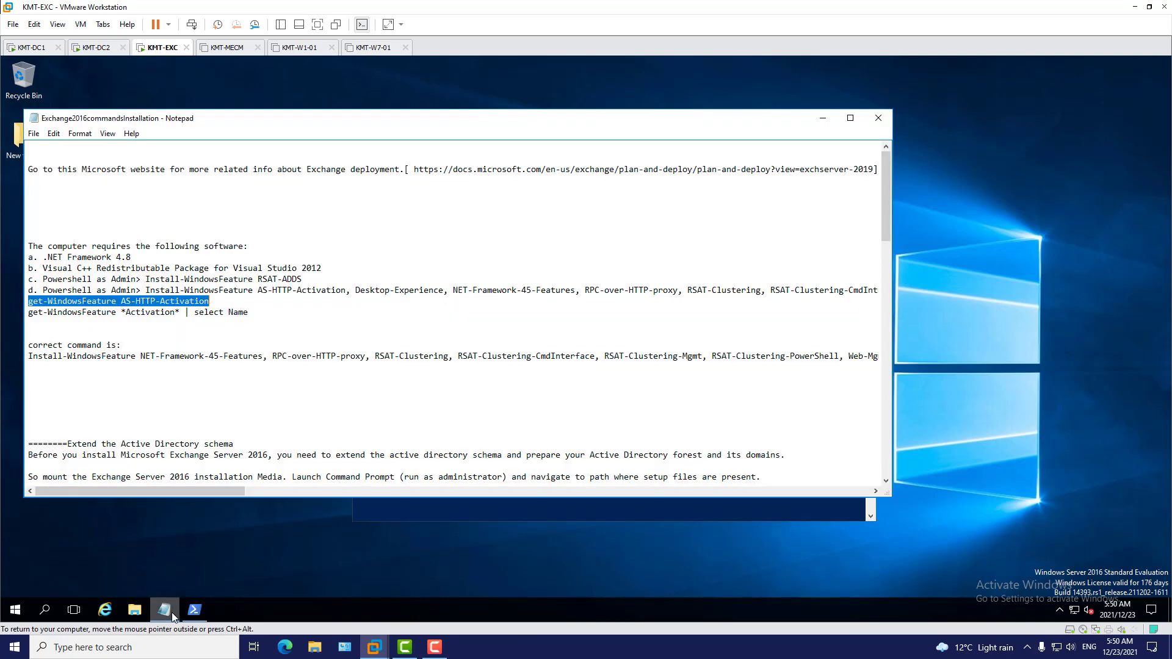
pyautogui.click(271, 369)
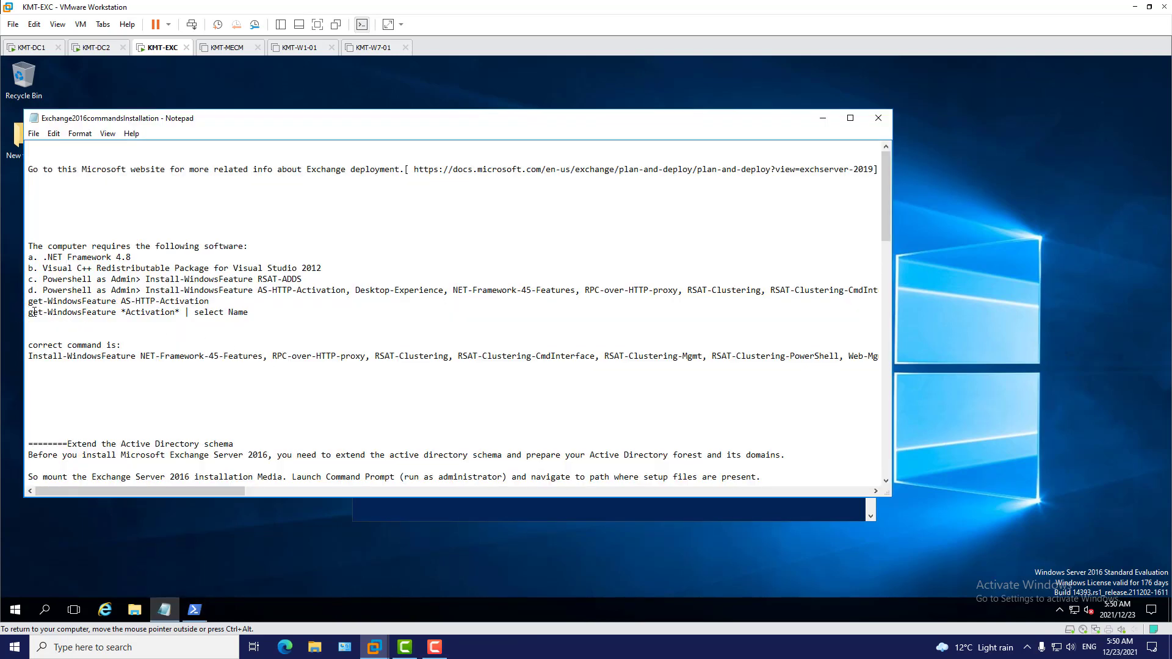
pyautogui.moveTo(32, 317); pyautogui.dragTo(244, 316)
pyautogui.rightClick(231, 317)
pyautogui.click(273, 354)
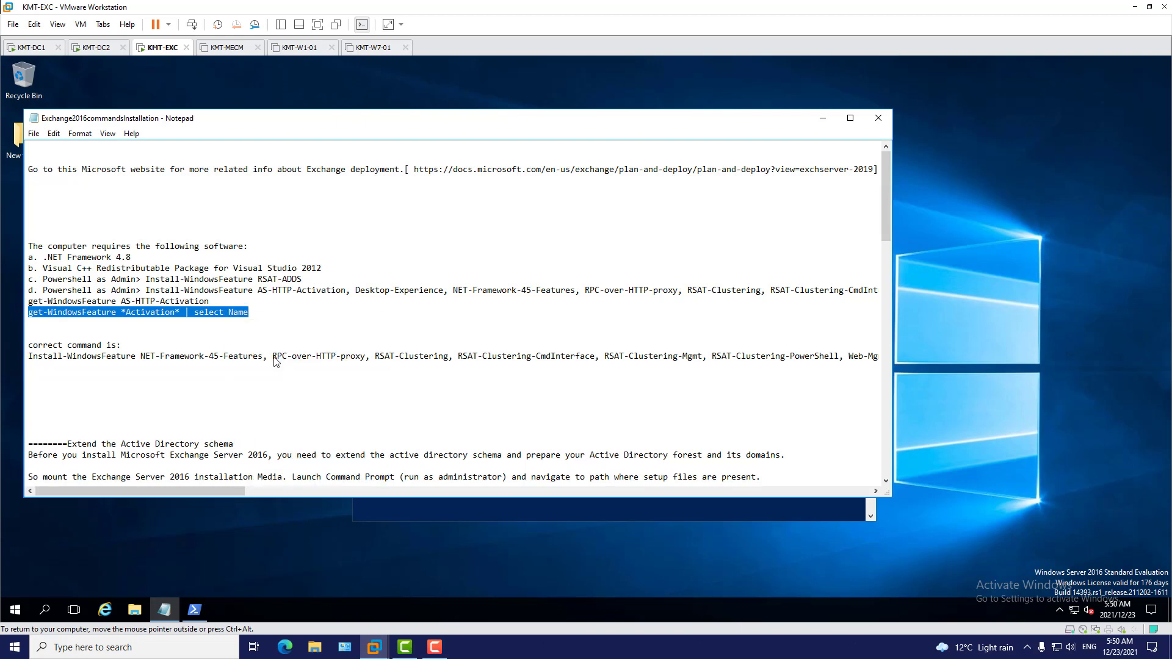
pyautogui.click(823, 122)
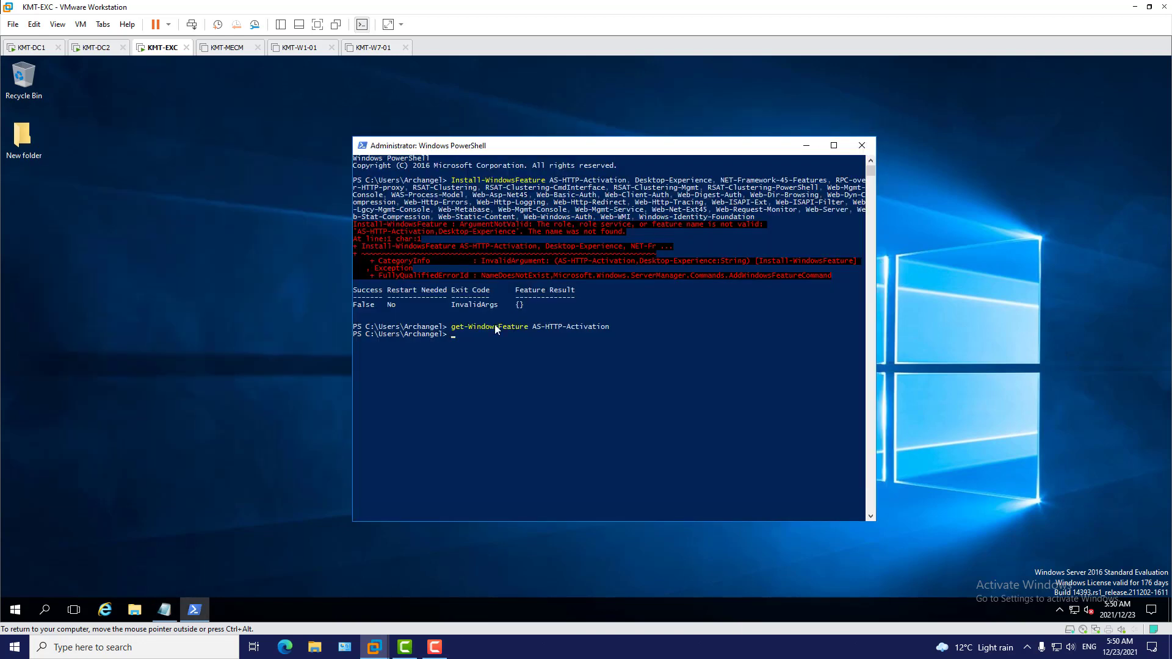
pyautogui.rightClick(475, 336)
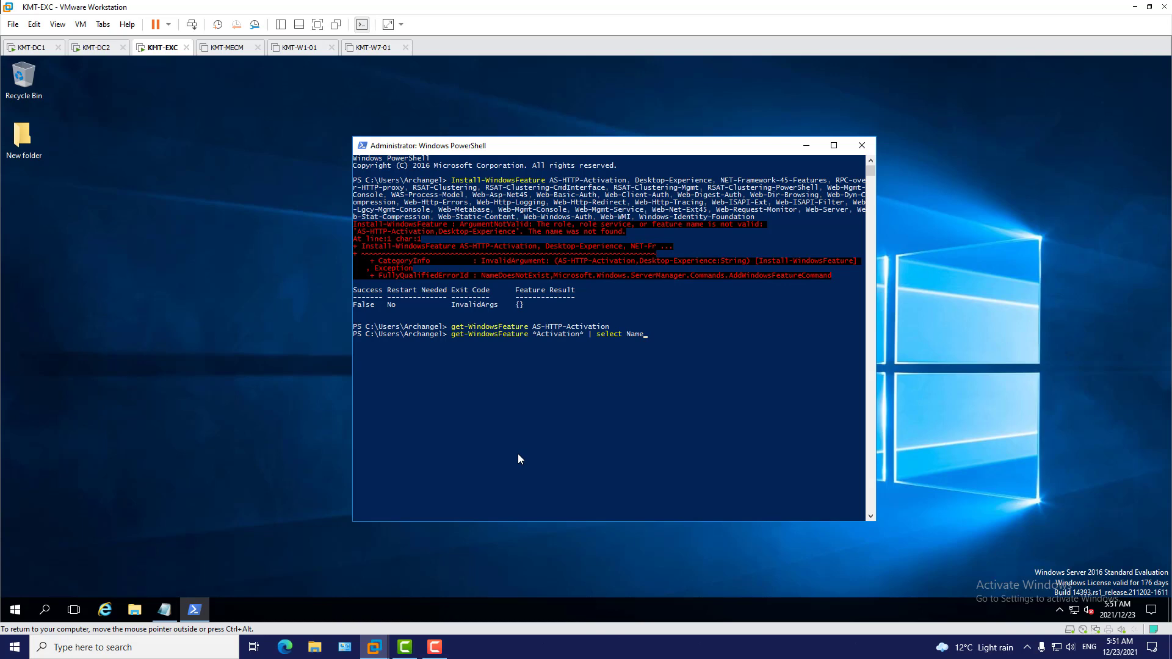
pyautogui.press('Return')
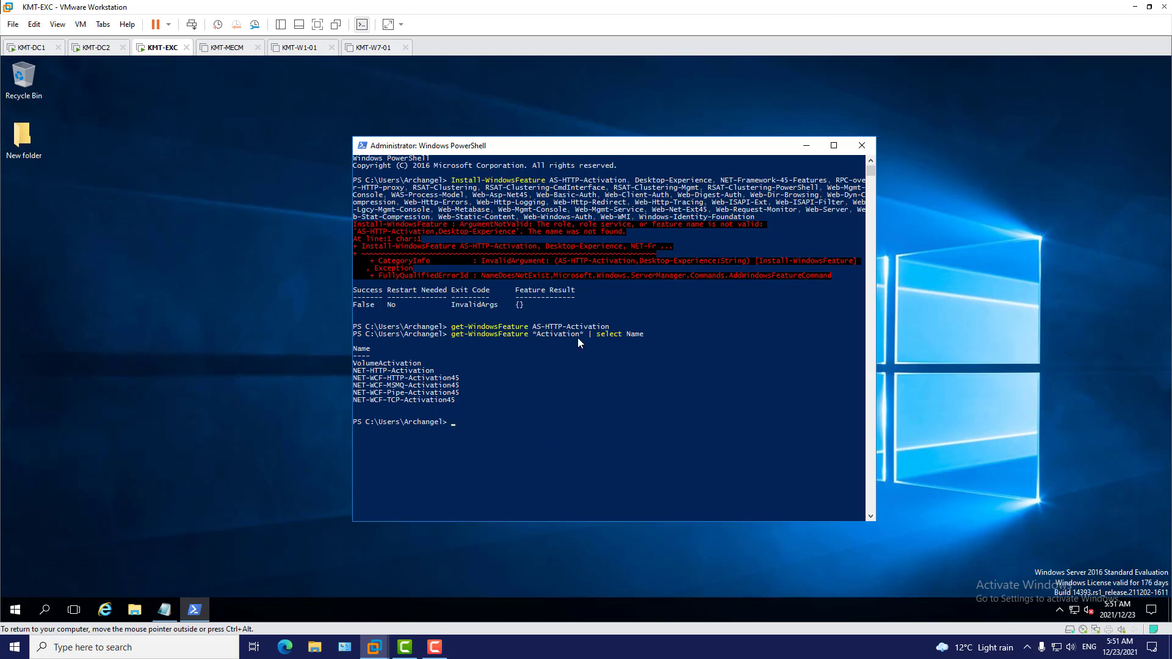
pyautogui.moveTo(532, 328); pyautogui.dragTo(607, 332)
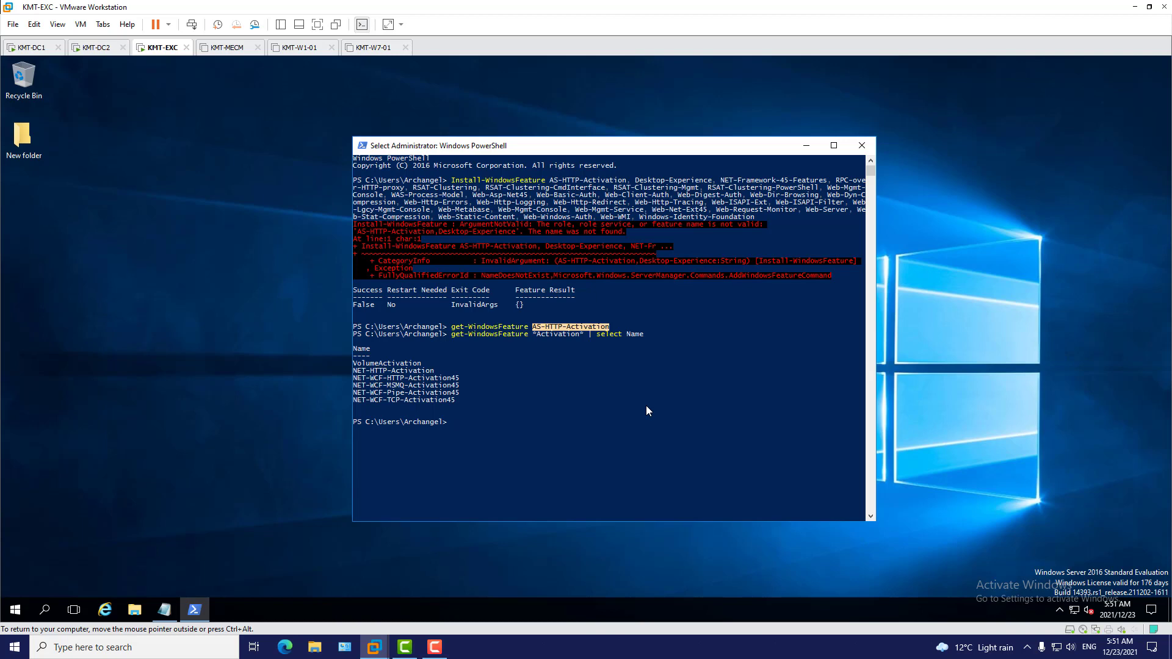
pyautogui.click(164, 609)
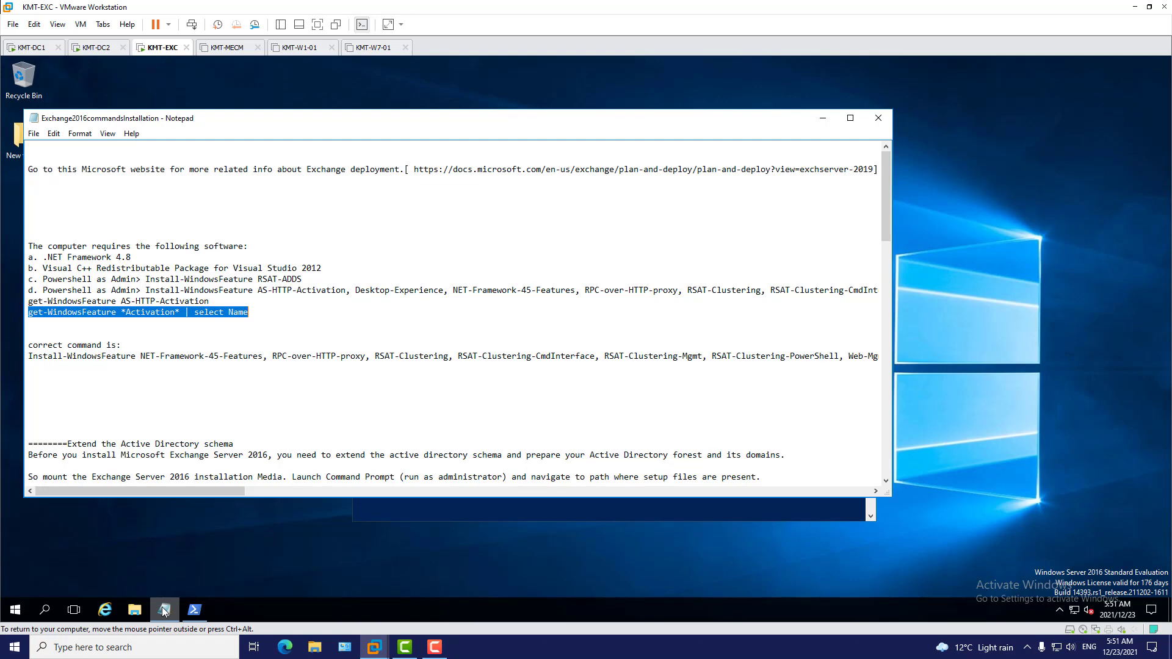
pyautogui.click(197, 346)
pyautogui.moveTo(27, 356); pyautogui.dragTo(1038, 379)
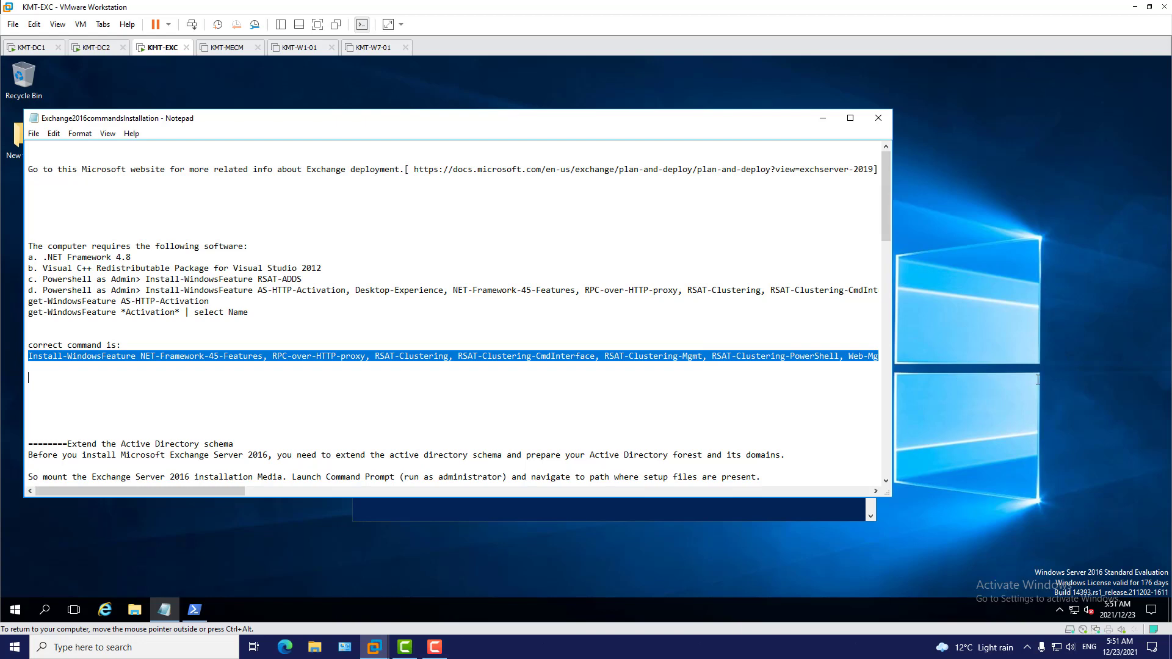
pyautogui.rightClick(657, 354)
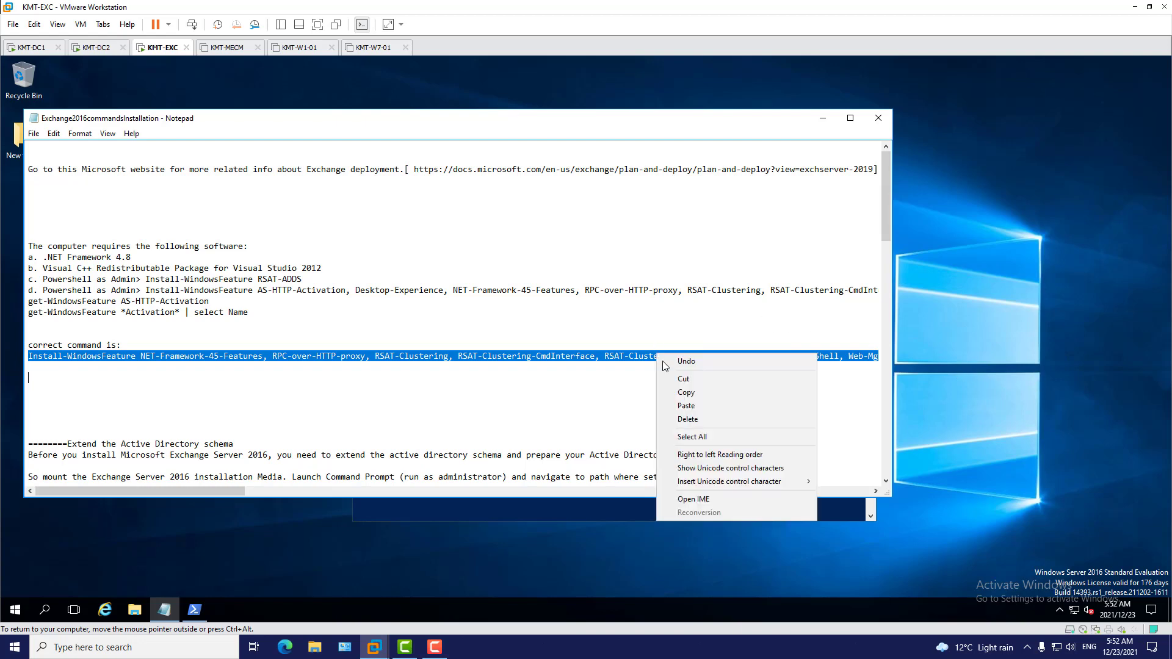
pyautogui.click(681, 392)
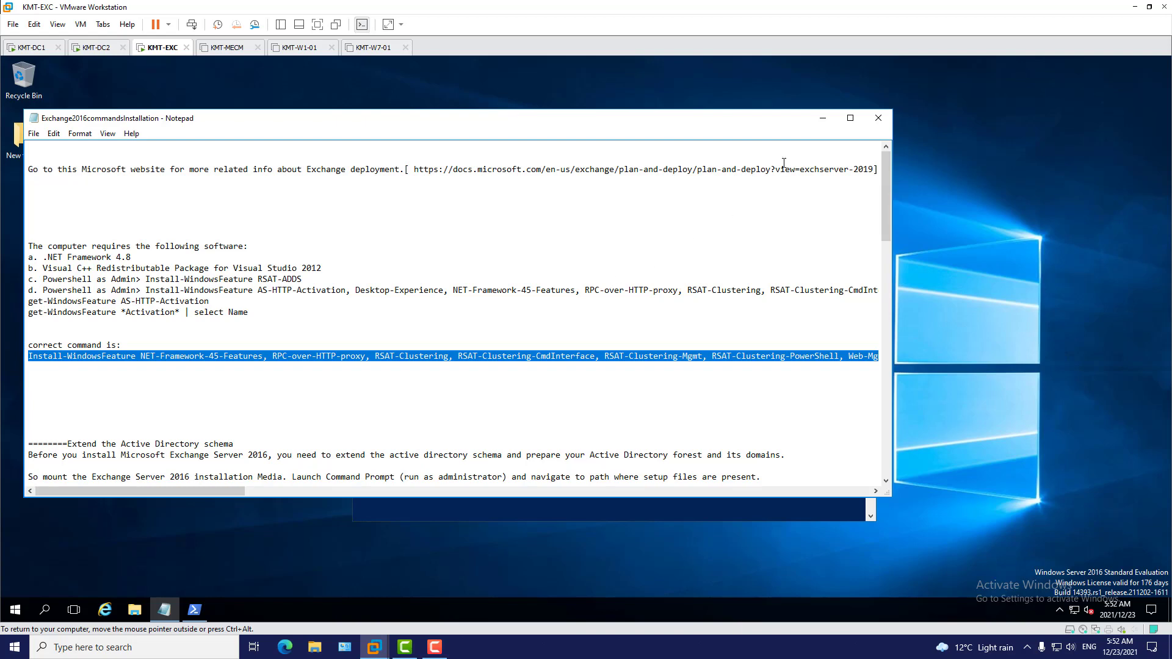
pyautogui.click(823, 118)
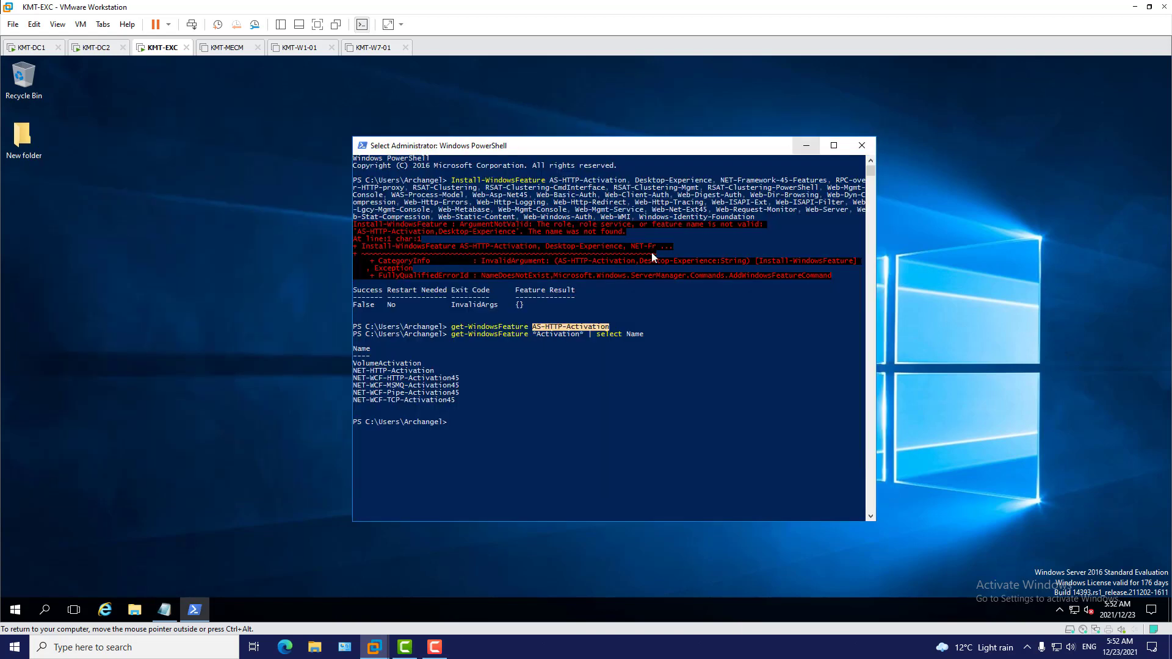
pyautogui.rightClick(484, 427)
pyautogui.rightClick(459, 429)
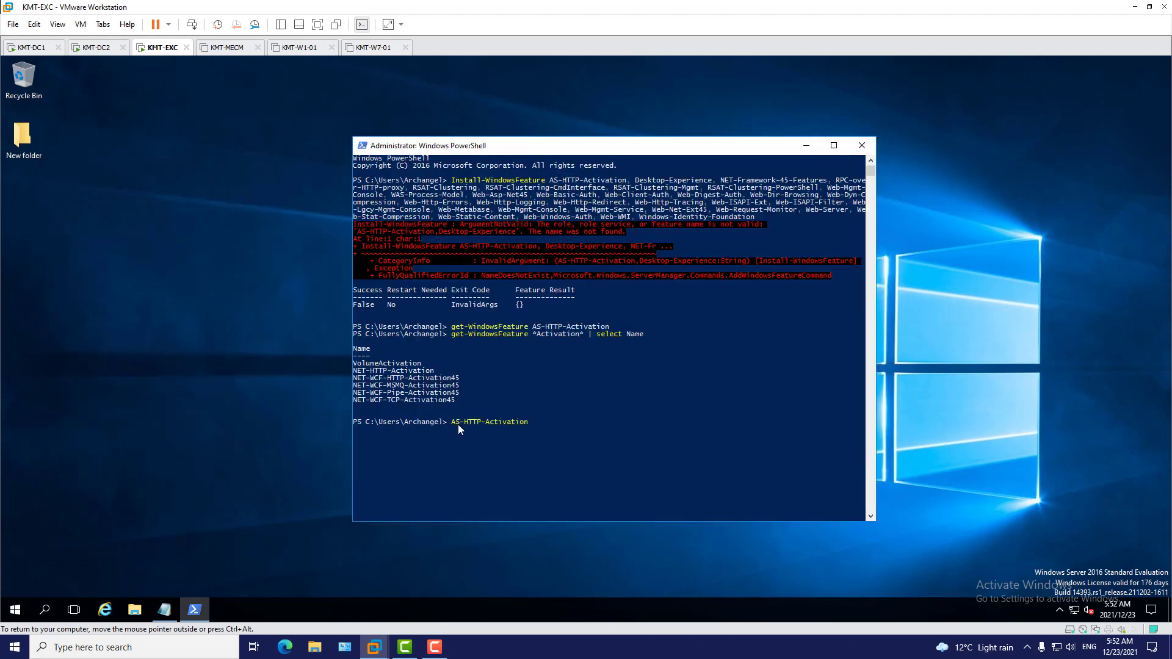
# Step: Copy the whole Install-WindowsFeature NET-Framework-45-Features line listed under "correct command is" in the Exchange2016commandsInstallation notes
pyautogui.click(175, 608)
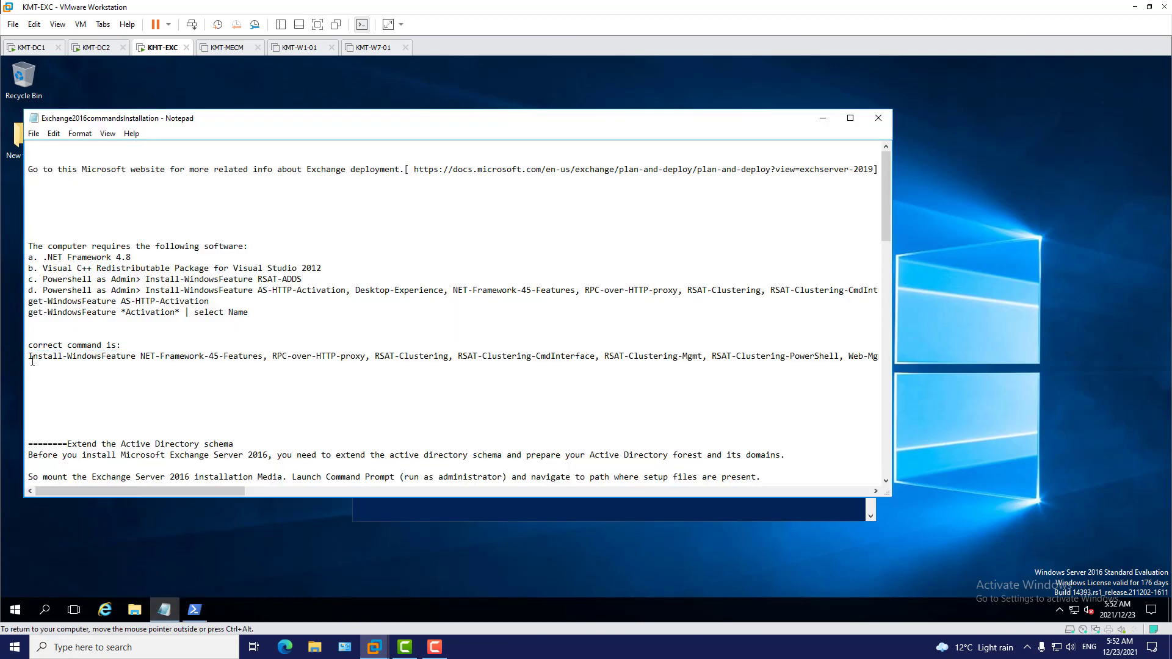
pyautogui.moveTo(28, 356); pyautogui.dragTo(1068, 365)
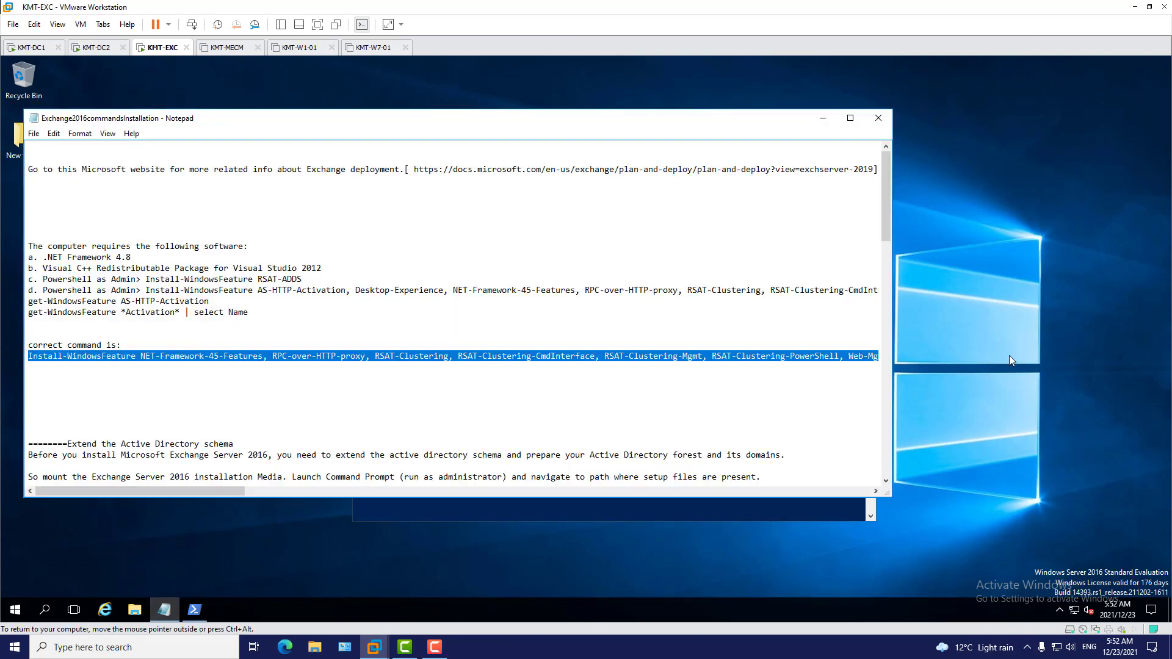
pyautogui.rightClick(551, 357)
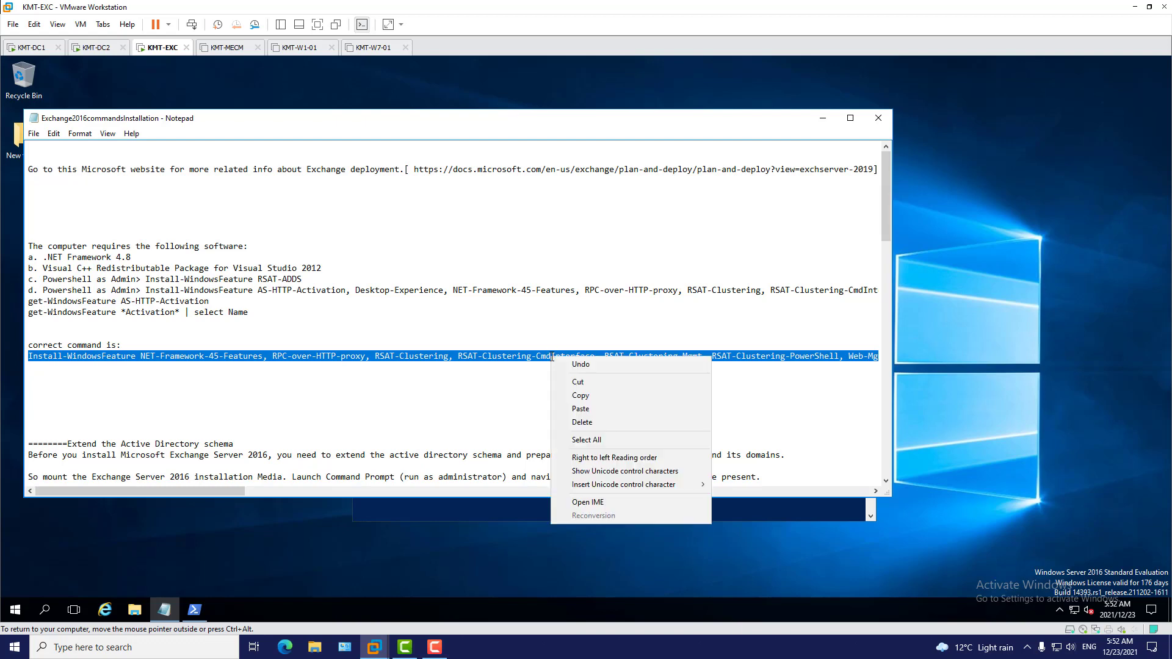
pyautogui.click(603, 397)
pyautogui.click(824, 119)
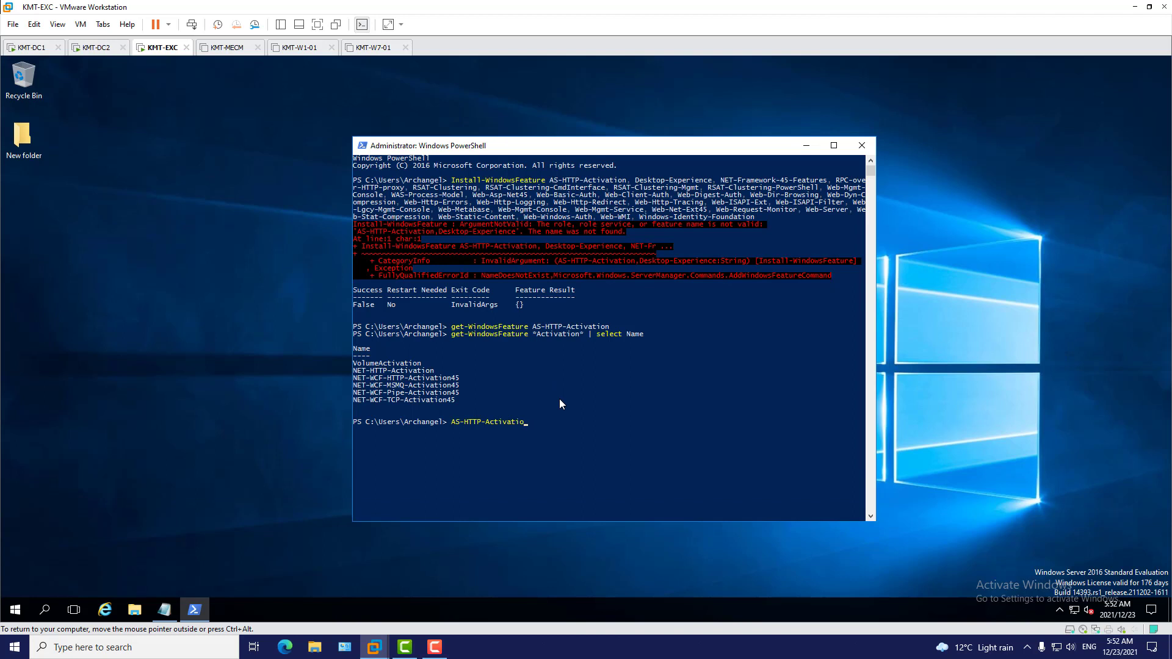
# Step: Clear the AS-HTTP-Activation text from the PowerShell prompt and run the copied Install-WindowsFeature NET-Framework-45-Features command there
pyautogui.press('BackSpace')
pyautogui.press('BackSpace')
pyautogui.press('BackSpace')
pyautogui.press('BackSpace')
pyautogui.press('BackSpace')
pyautogui.press('BackSpace')
pyautogui.press('BackSpace')
pyautogui.press('BackSpace')
pyautogui.press('BackSpace')
pyautogui.press('BackSpace')
pyautogui.press('BackSpace')
pyautogui.press('BackSpace')
pyautogui.press('BackSpace')
pyautogui.press('BackSpace')
pyautogui.press('BackSpace')
pyautogui.press('BackSpace')
pyautogui.press('BackSpace')
pyautogui.rightClick(454, 422)
pyautogui.press('Return')
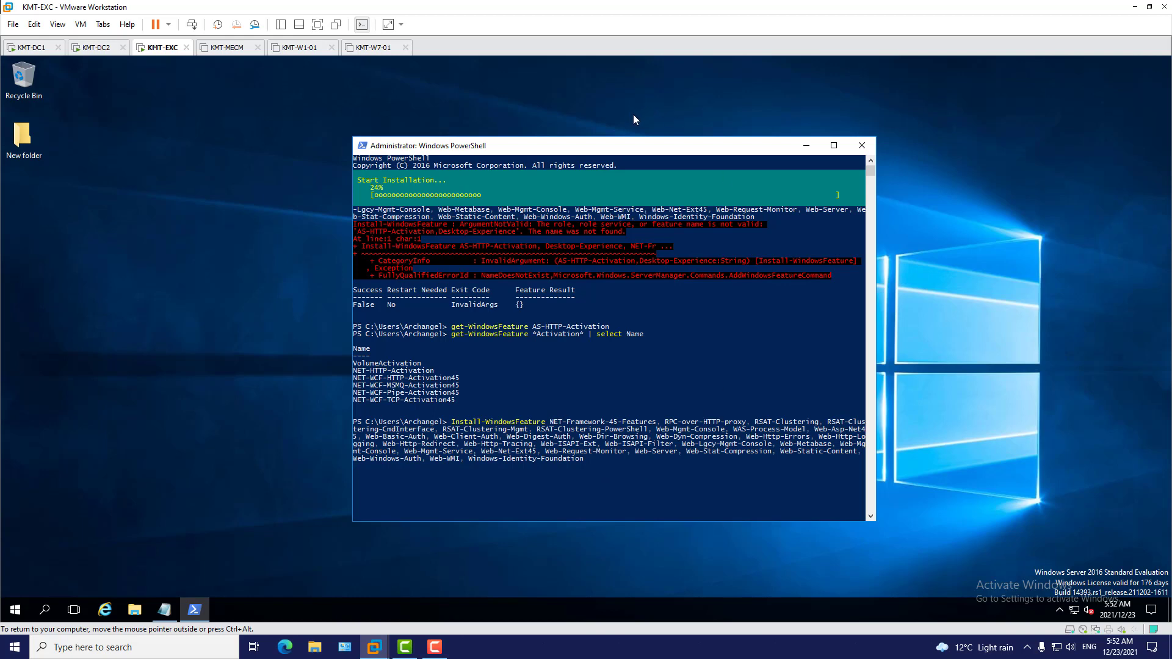
# Step: Move and enlarge the PowerShell window and check the feature installation's exit code, restart and success values
pyautogui.moveTo(517, 124); pyautogui.dragTo(518, 124)
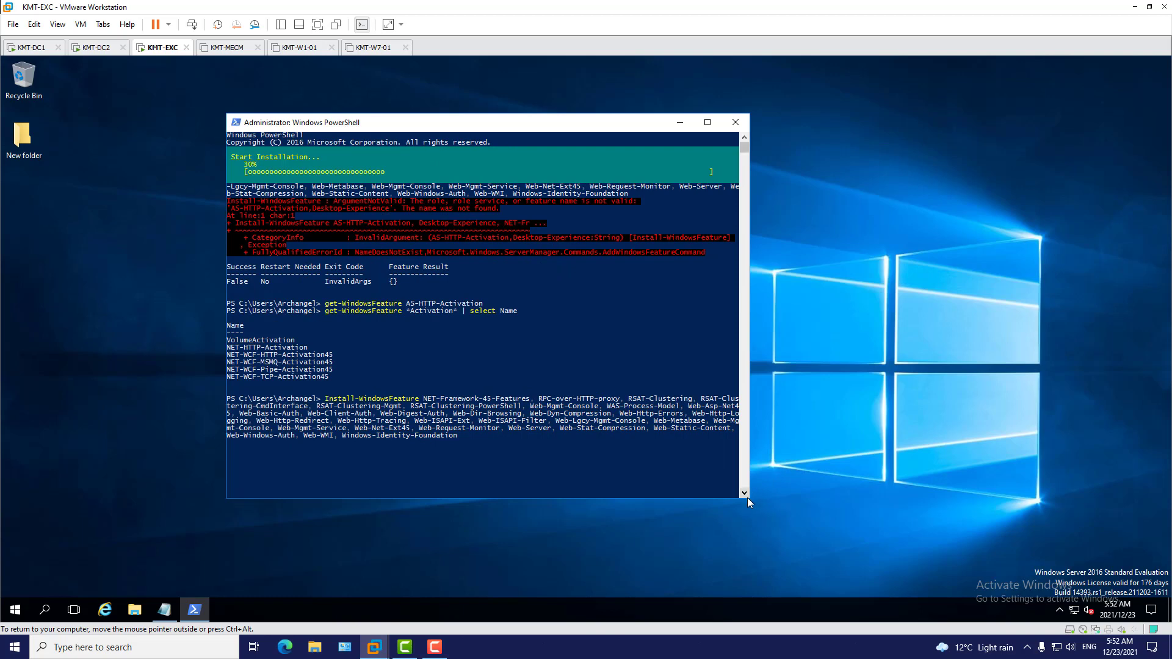
pyautogui.moveTo(749, 498); pyautogui.dragTo(928, 583)
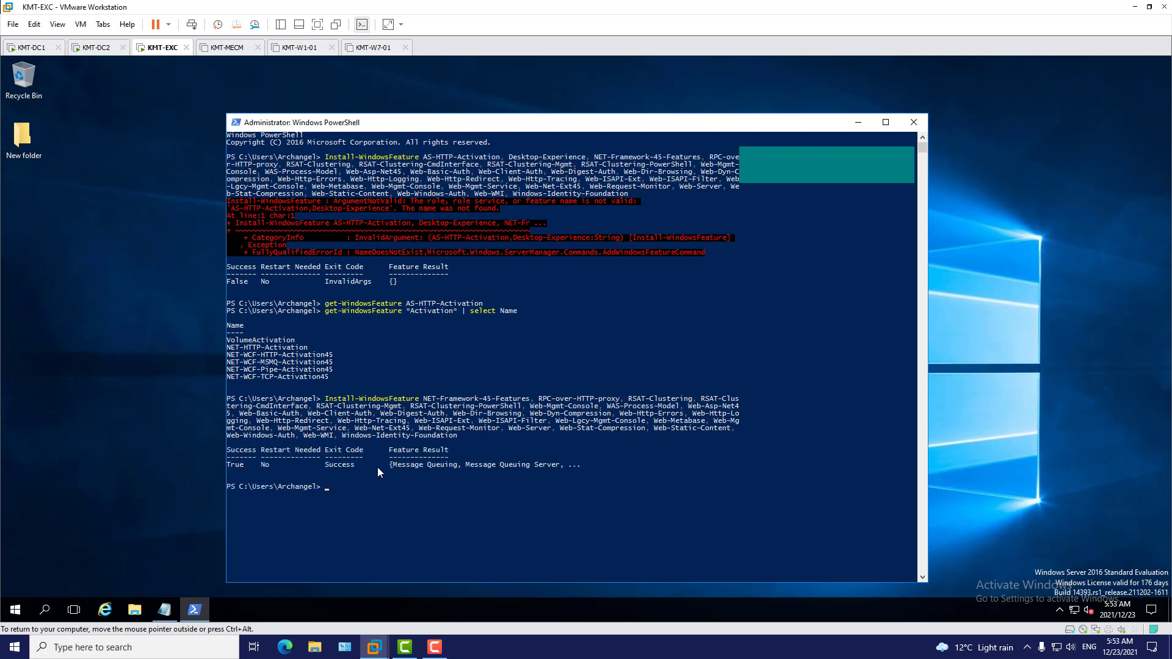
pyautogui.click(328, 465)
pyautogui.moveTo(359, 467); pyautogui.dragTo(359, 468)
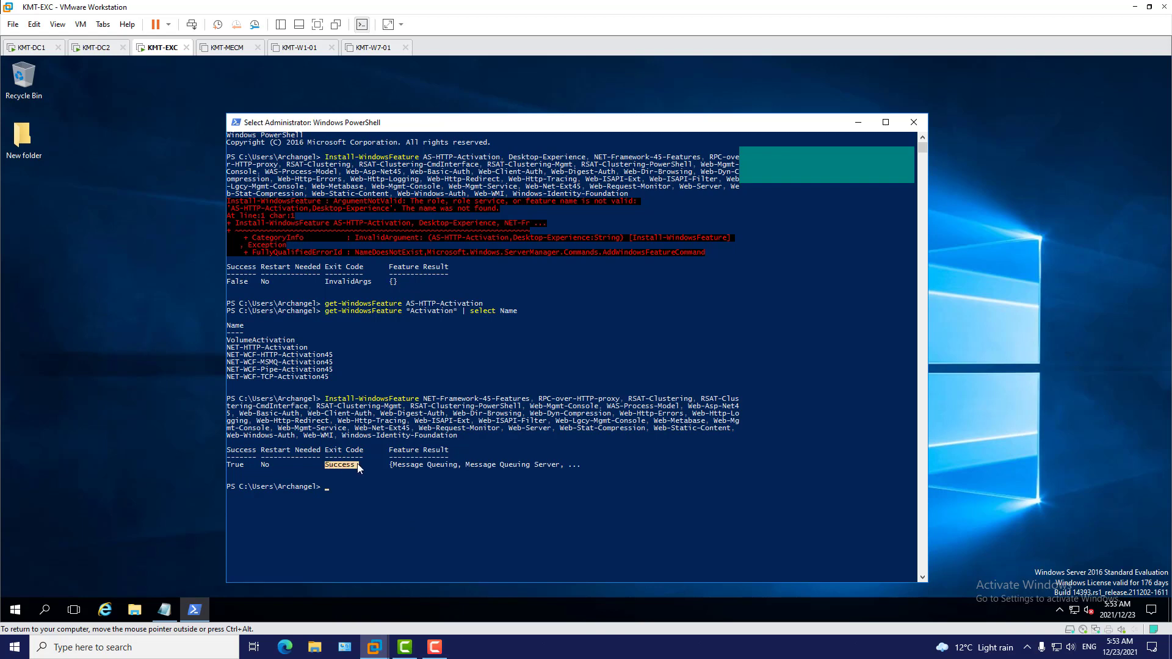
pyautogui.click(263, 463)
pyautogui.click(230, 463)
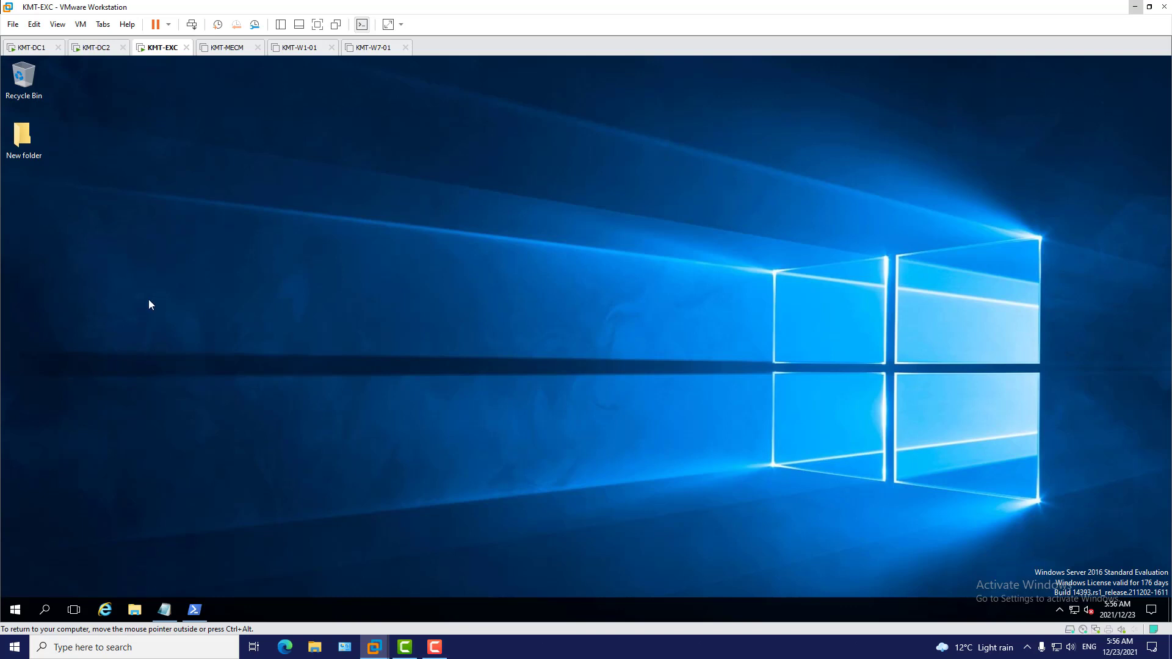
# Step: Open the New folder on the desktop and go to This PC to view the available drives
pyautogui.doubleClick(21, 137)
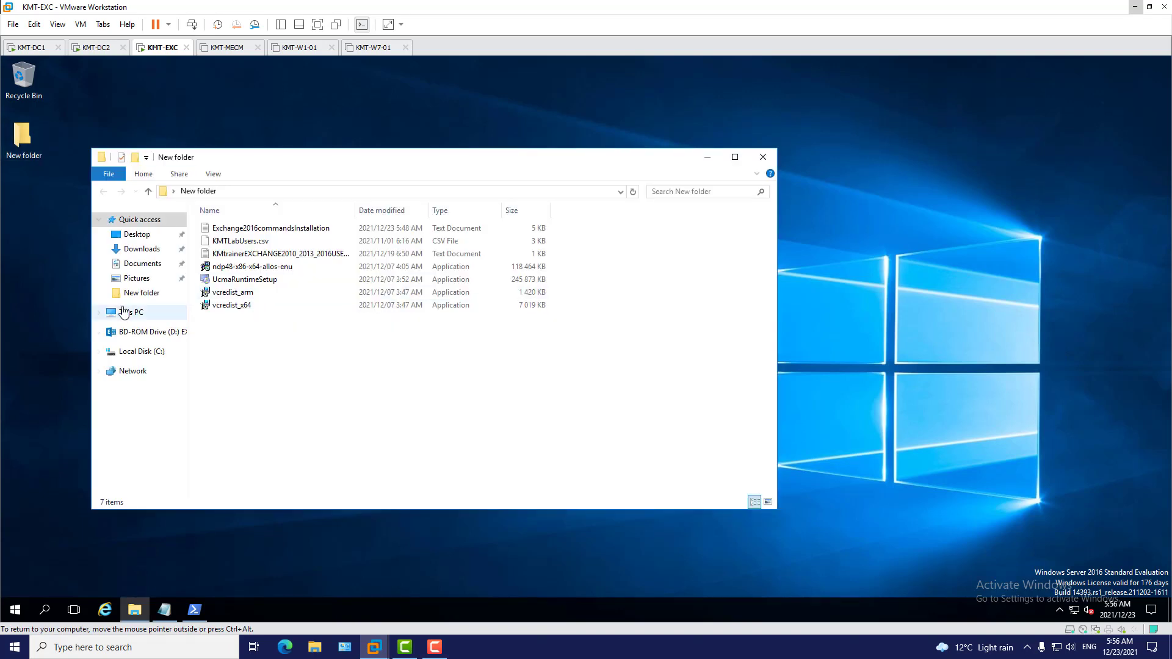
pyautogui.click(130, 312)
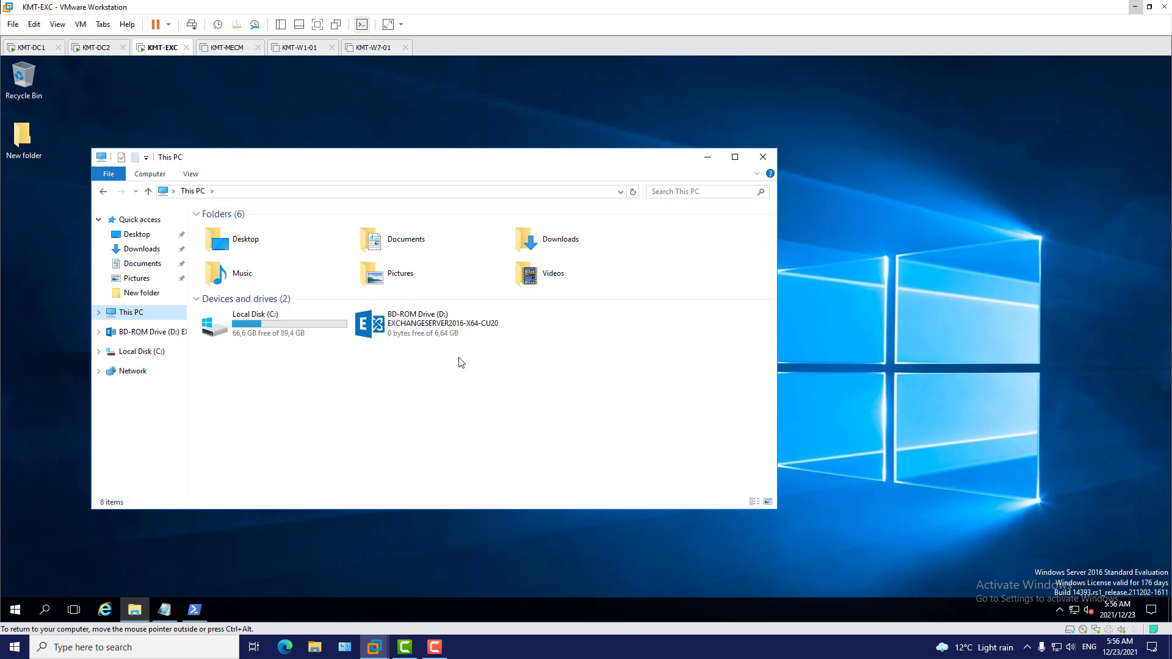
# Step: Open a Command Prompt as administrator, move its window away from the drive list, and switch to drive D:
pyautogui.rightClick(15, 610)
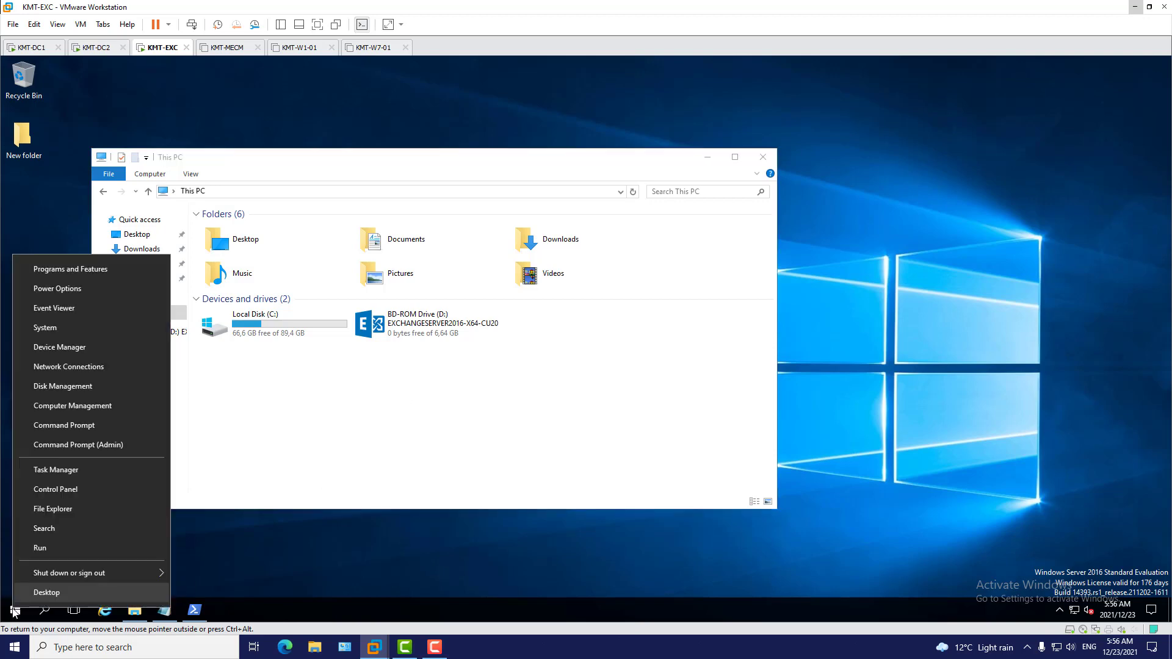
pyautogui.click(94, 446)
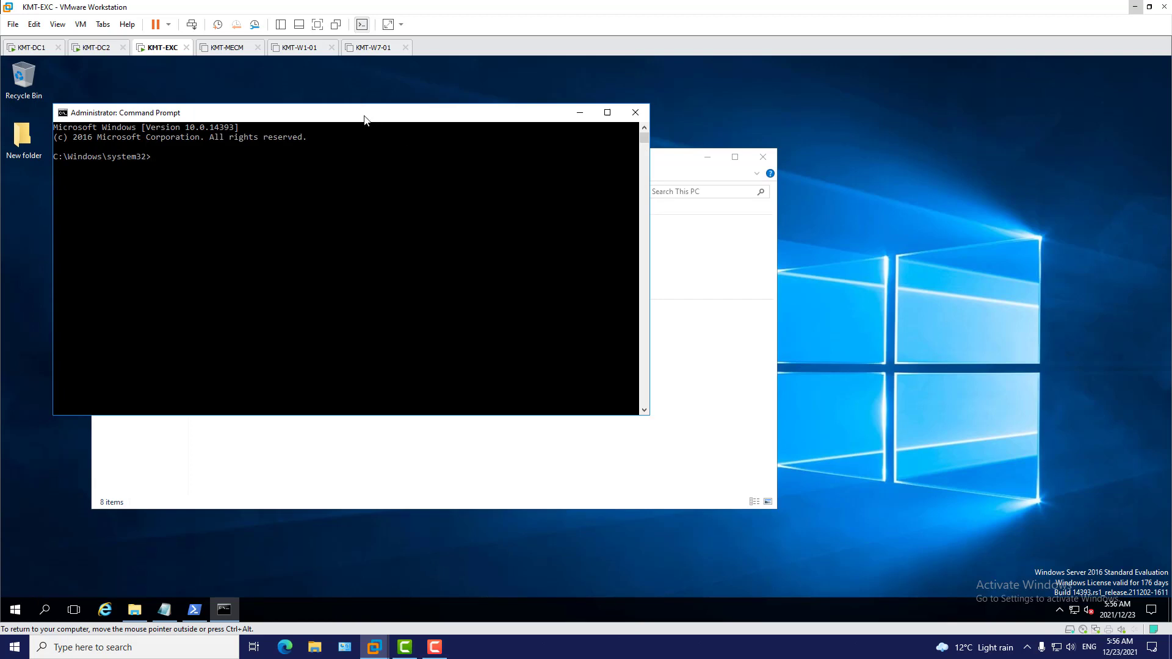
pyautogui.moveTo(498, 307); pyautogui.dragTo(510, 321)
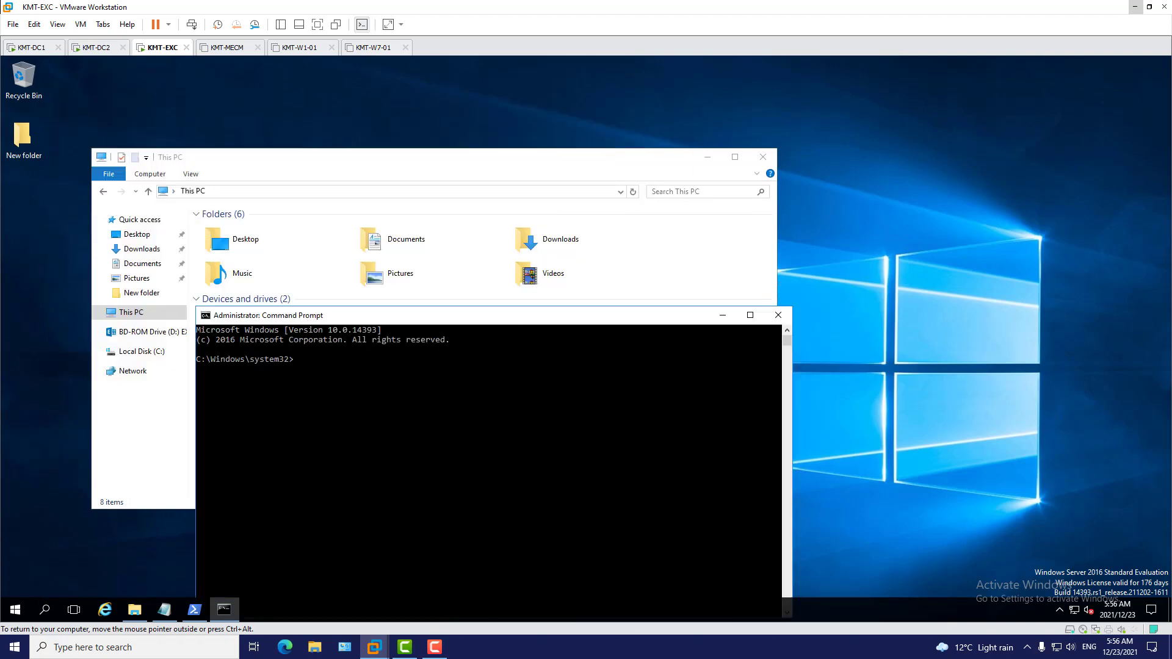
pyautogui.moveTo(606, 322); pyautogui.dragTo(753, 343)
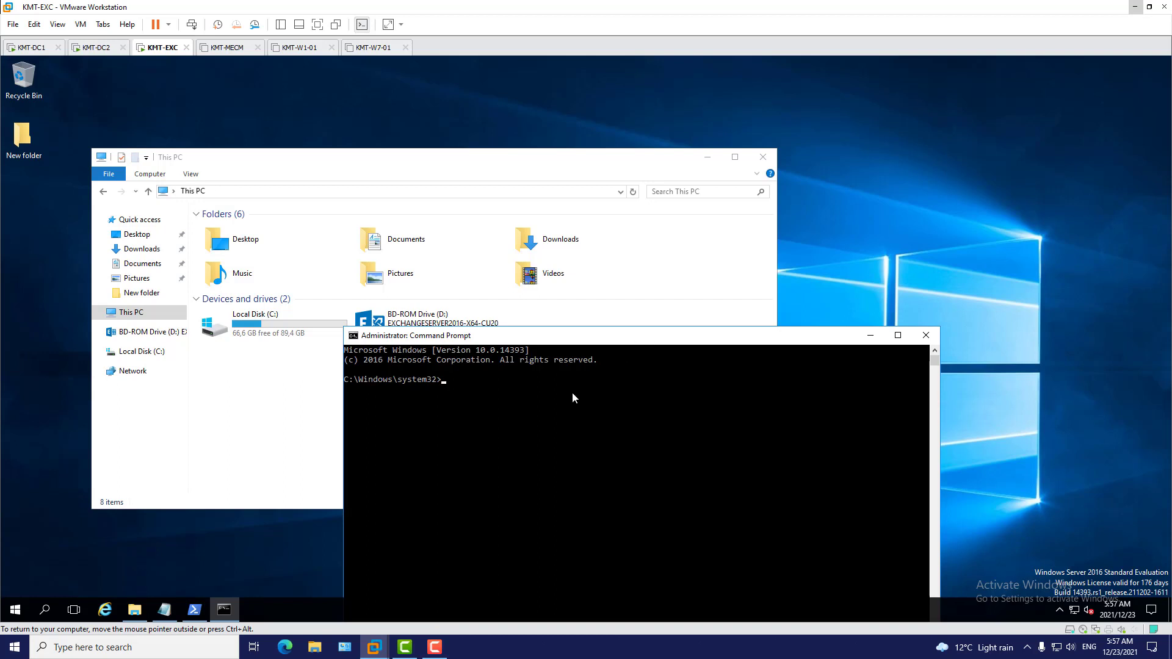
pyautogui.write('d')
pyautogui.press('BackSpace')
pyautogui.press('Return')
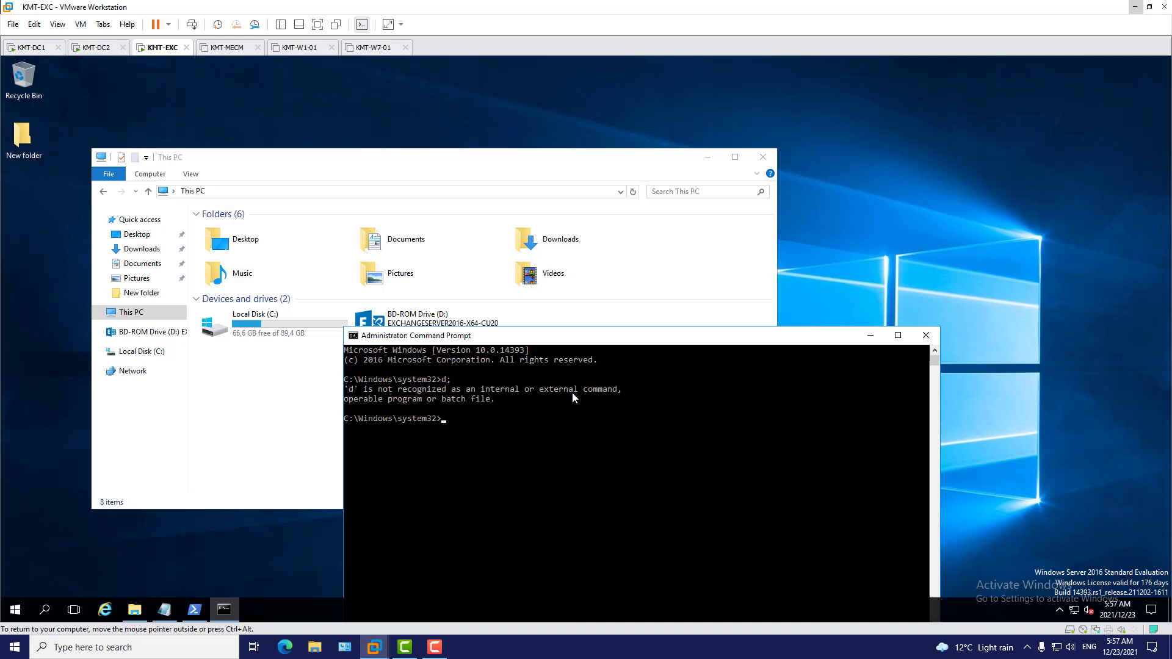
pyautogui.write('d:')
pyautogui.press('Return')
# Step: List the contents of drive D: with dir and look through the Exchange setup files from start to end
pyautogui.write('dir')
pyautogui.press('Return')
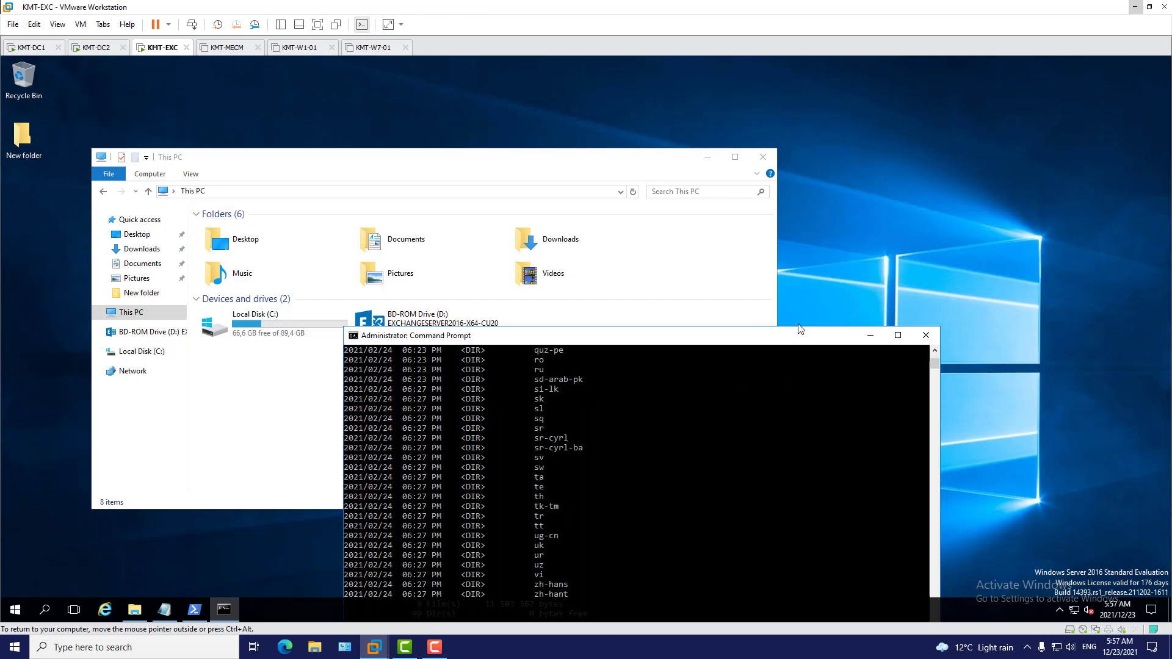
pyautogui.moveTo(800, 329); pyautogui.dragTo(692, 133)
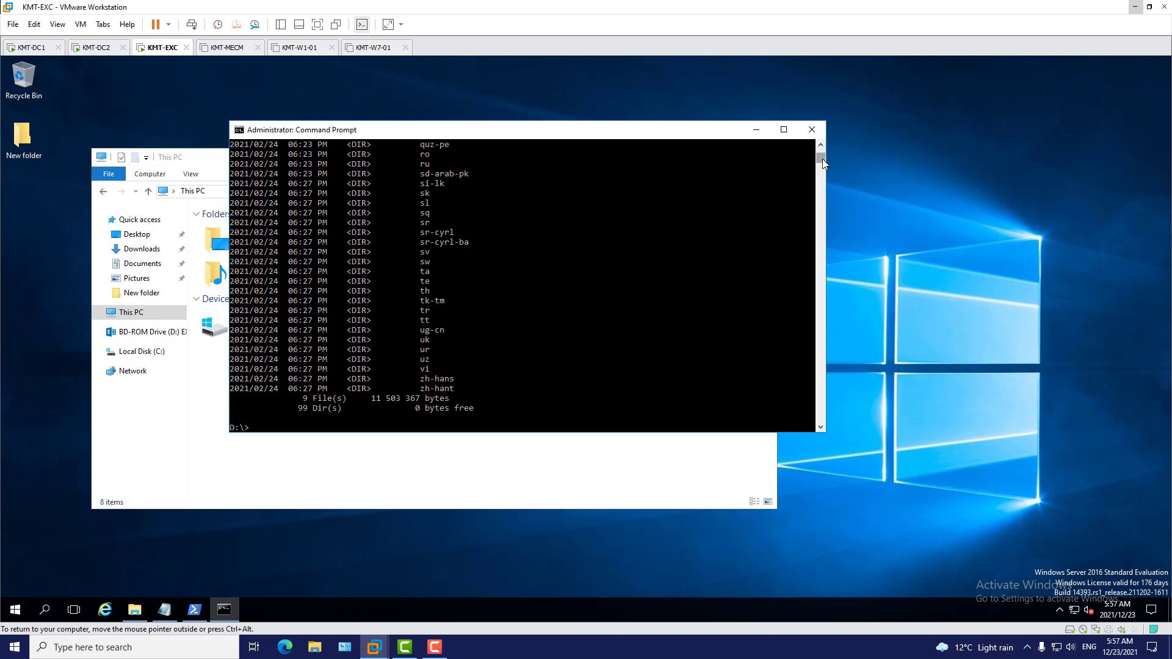
pyautogui.moveTo(822, 159); pyautogui.dragTo(822, 151)
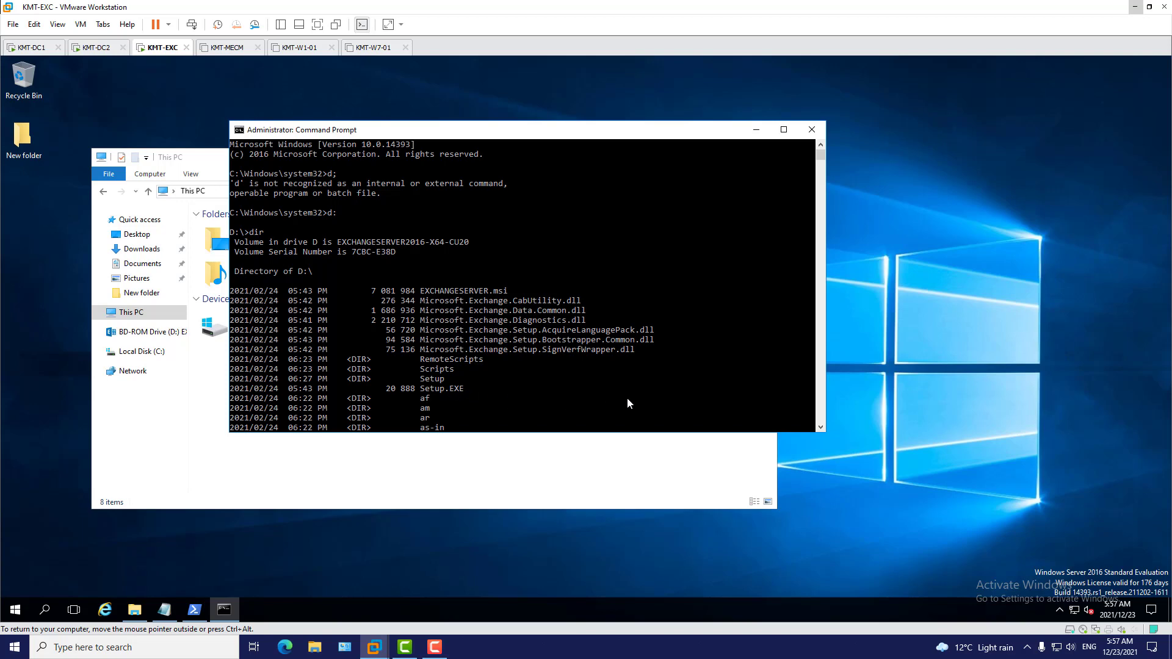
pyautogui.scroll(-20, 627, 404)
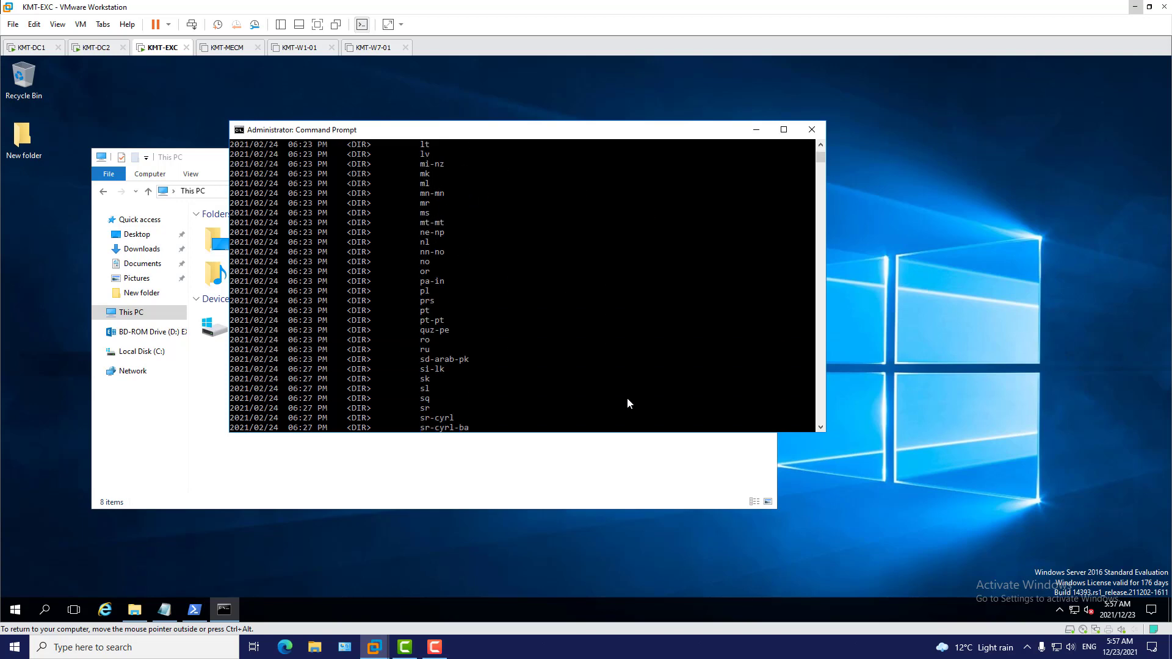
pyautogui.scroll(-13, 628, 404)
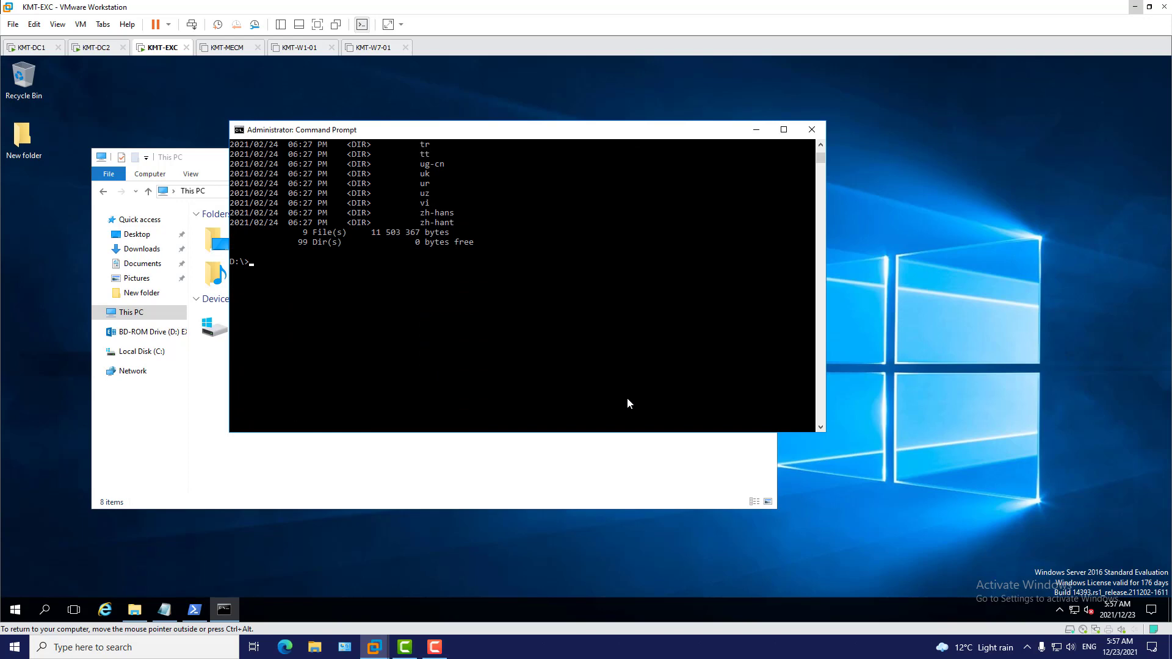
# Step: Copy Setup.exe /PrepareSchema /IAcceptExchangeServerLicenseTerms from the Exchange2016commandsInstallation notes, try to run it on drive D:, and enlarge the Command Prompt window to read its output
pyautogui.hotkey('alt', 'Tab')
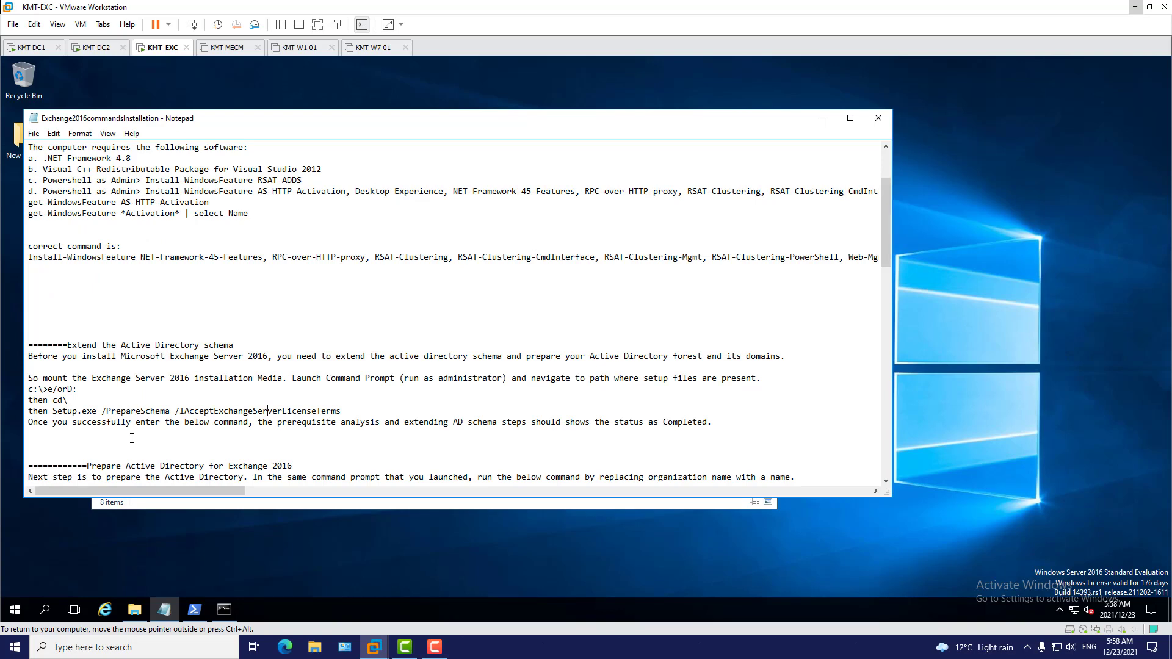
pyautogui.moveTo(53, 413); pyautogui.dragTo(356, 409)
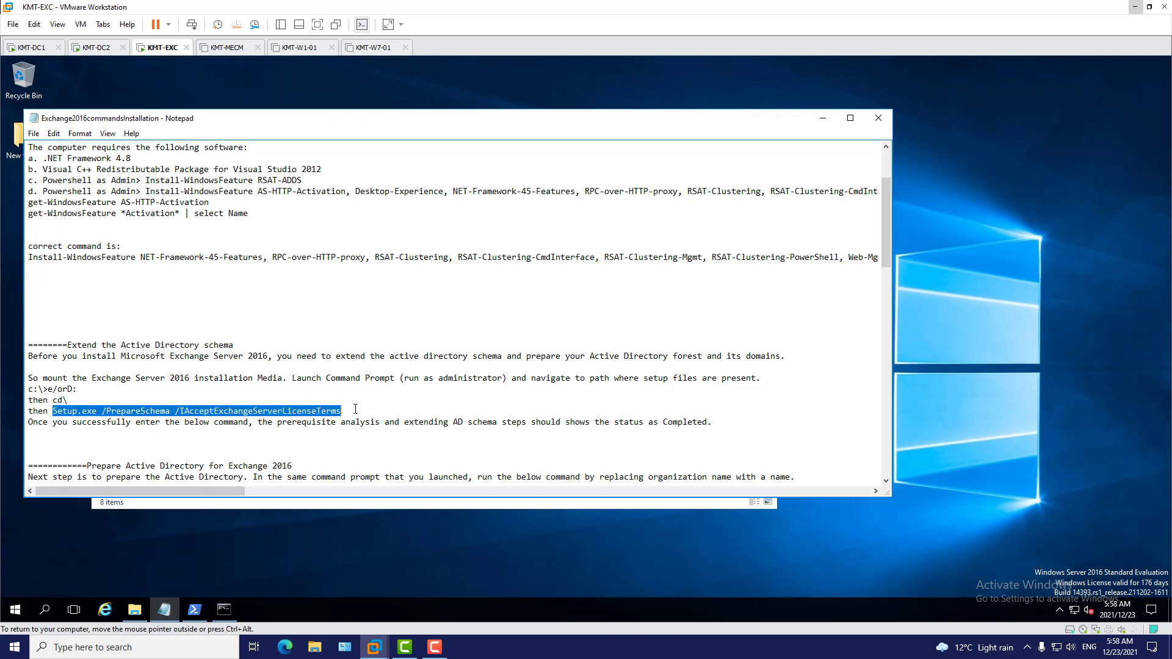
pyautogui.rightClick(292, 409)
pyautogui.click(332, 448)
pyautogui.click(823, 120)
pyautogui.hotkey('ctrl', 'v')
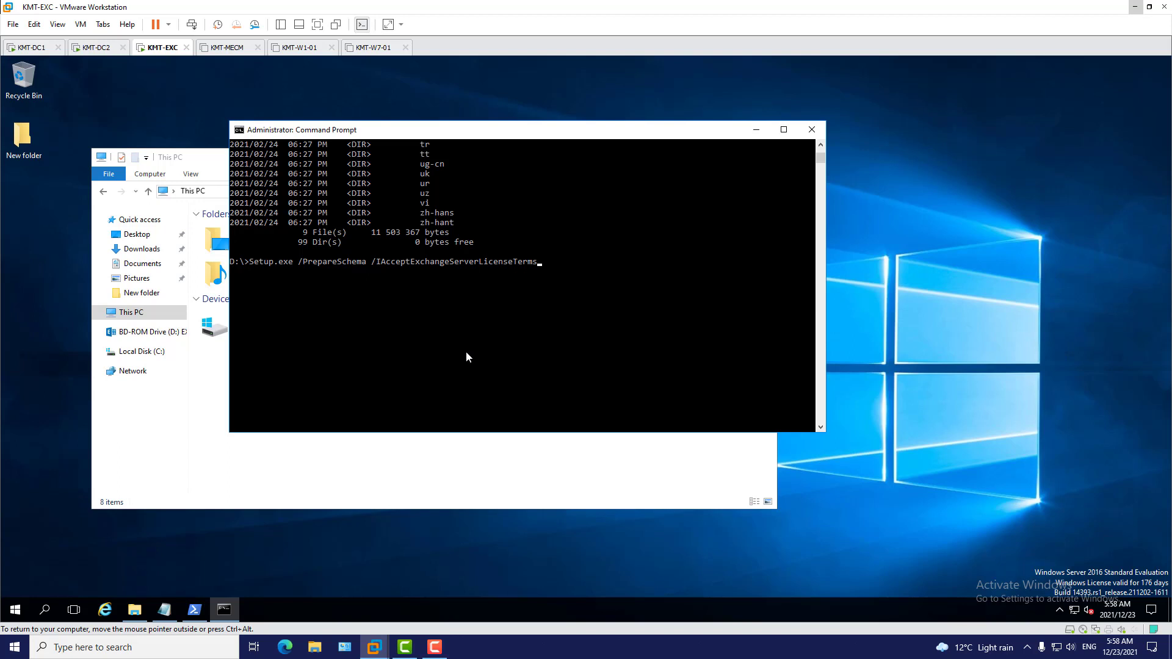
pyautogui.press('Return')
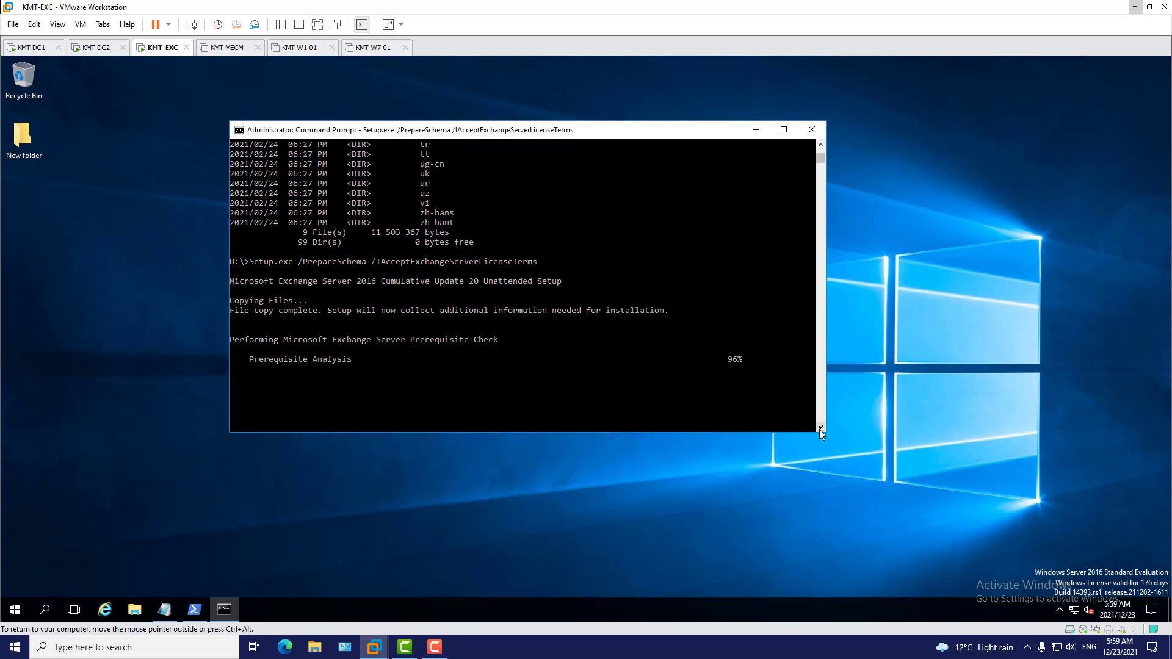
pyautogui.moveTo(814, 433); pyautogui.dragTo(813, 508)
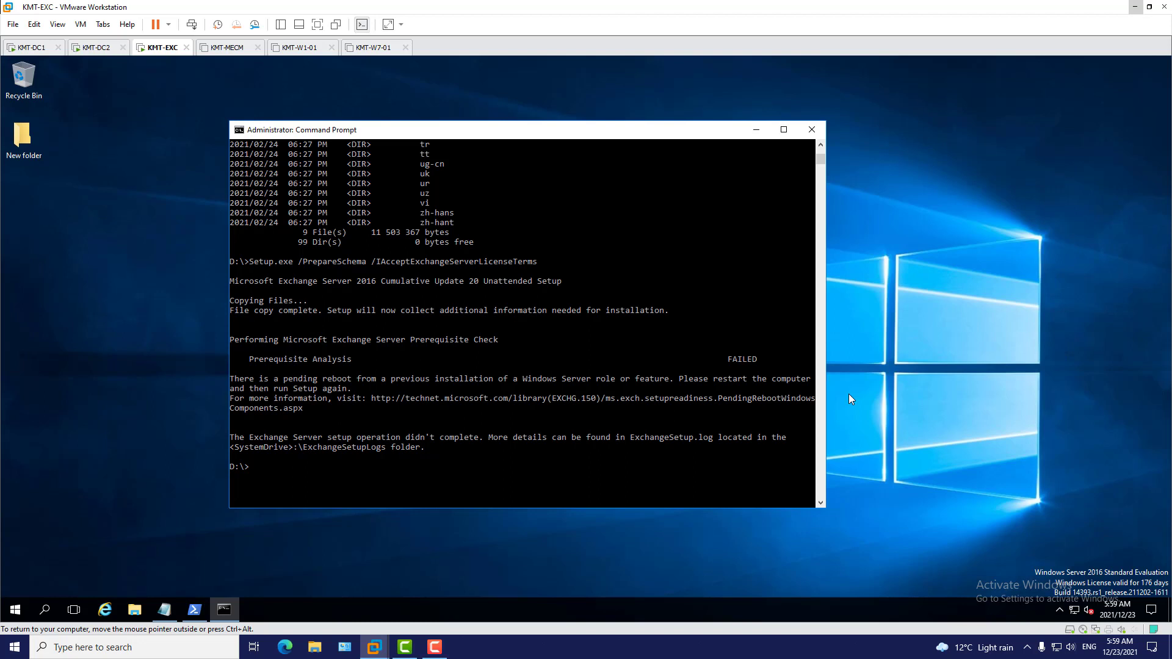
pyautogui.click(307, 407)
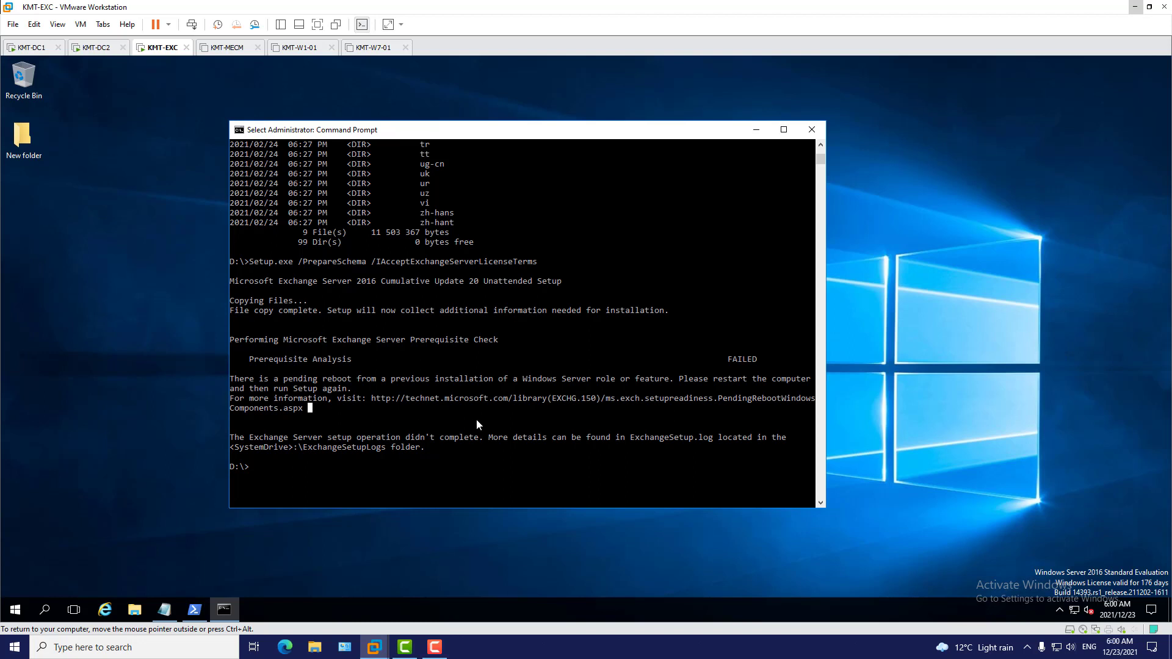
# Step: Restart KMT-EXC, giving Hardware: Maintenance (Planned) as the reason
pyautogui.click(15, 609)
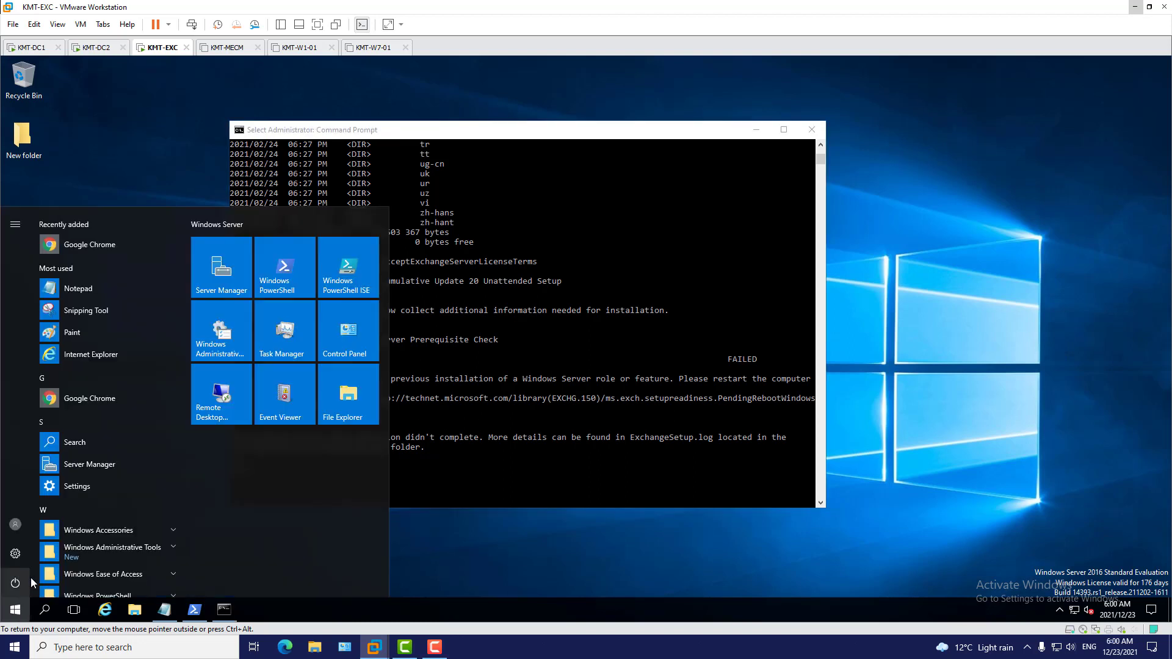
pyautogui.click(17, 582)
pyautogui.click(33, 550)
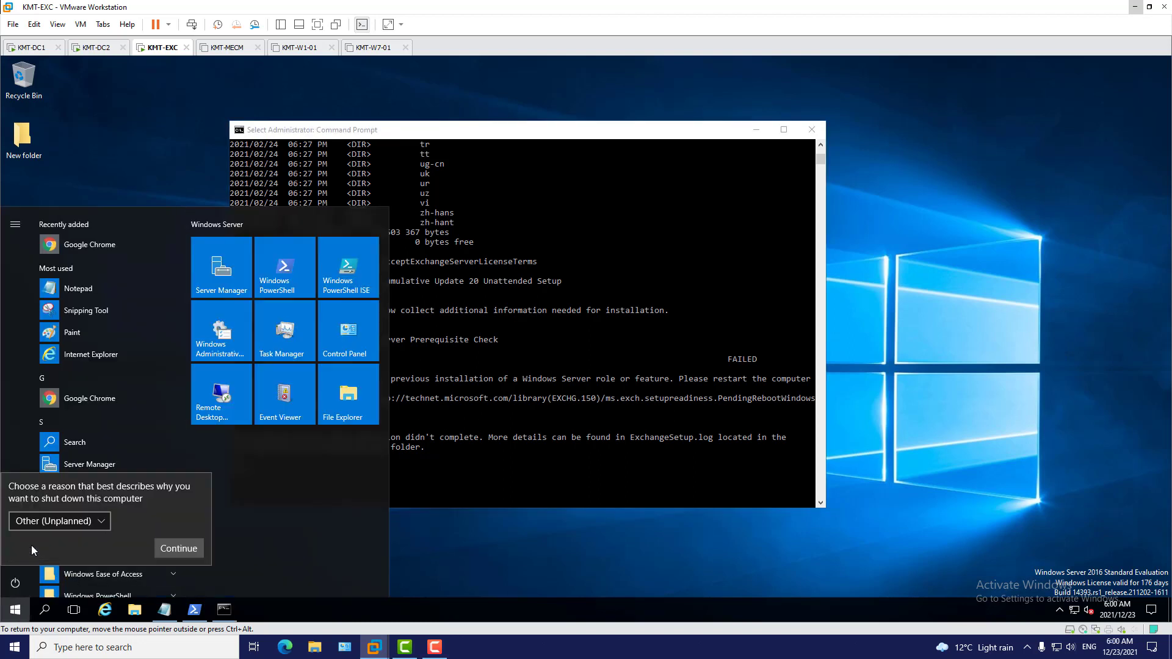
pyautogui.click(68, 521)
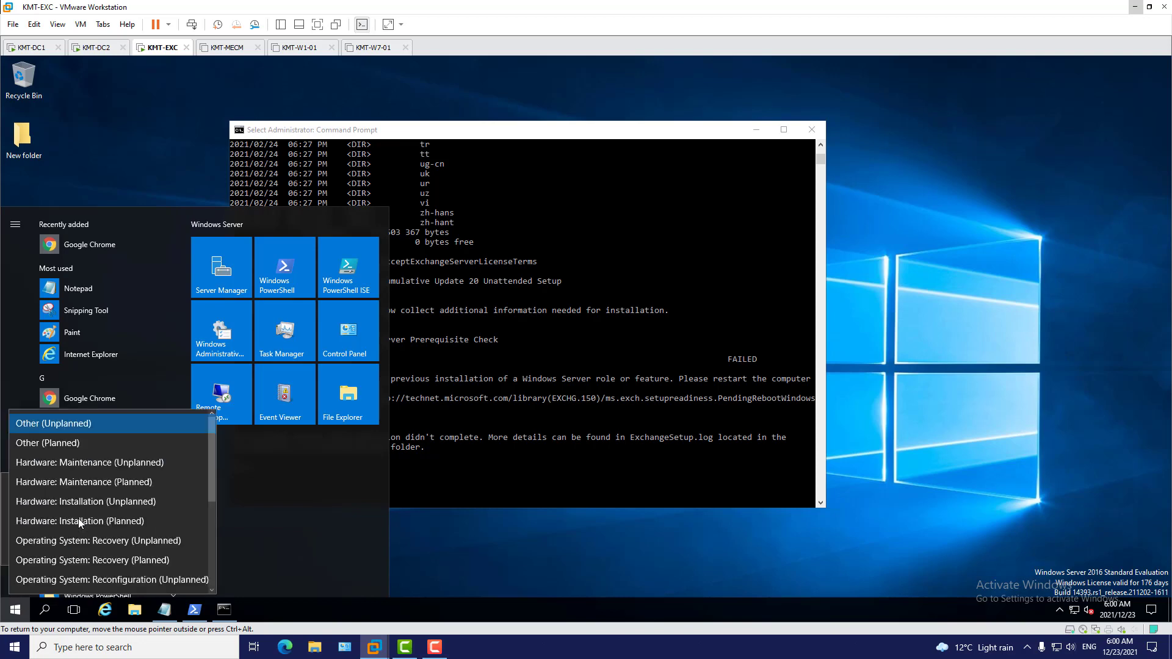
pyautogui.click(123, 486)
pyautogui.click(191, 552)
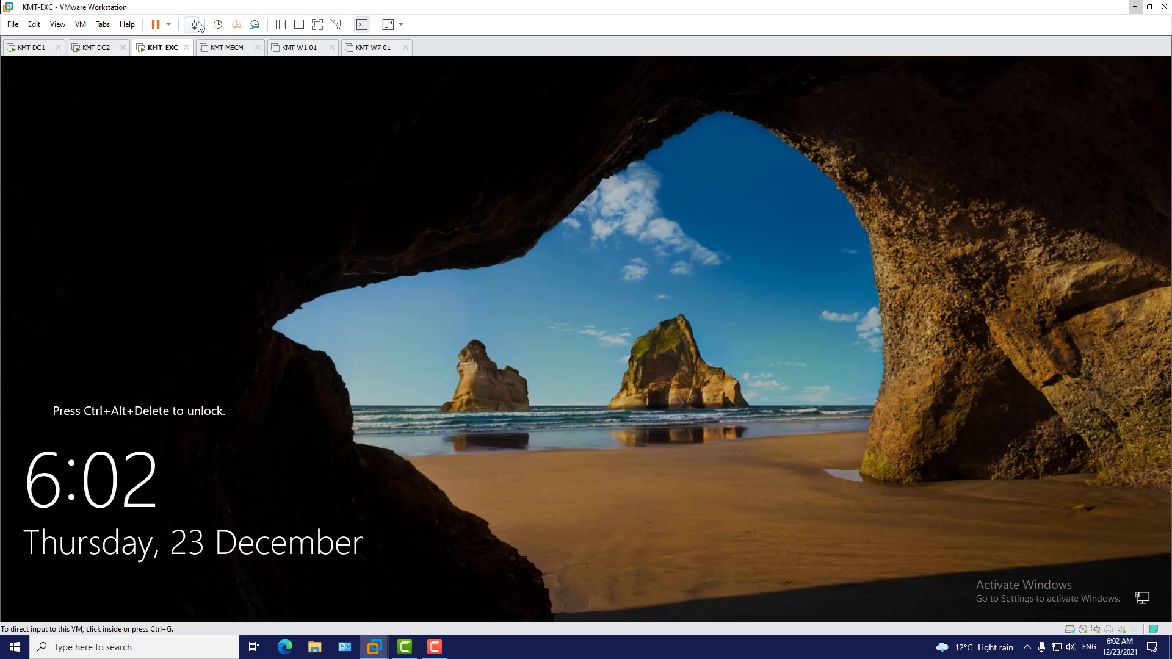
# Step: Unlock KMT-EXC and enter the SuperAdmin account password to sign in
pyautogui.click(196, 24)
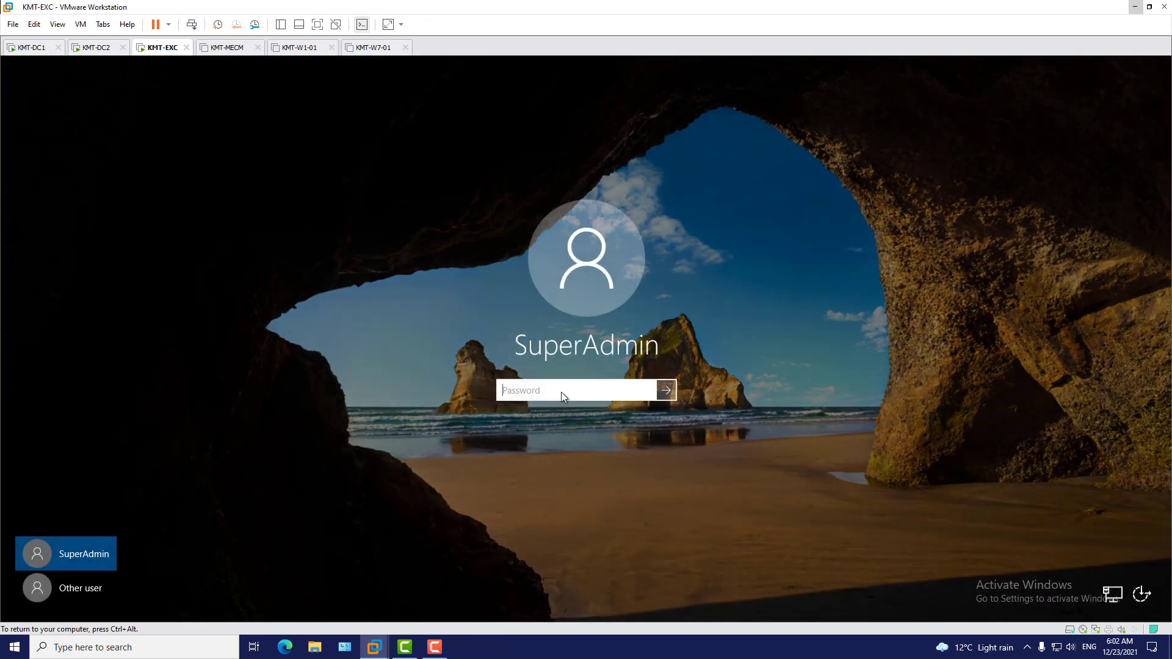
pyautogui.write('****')
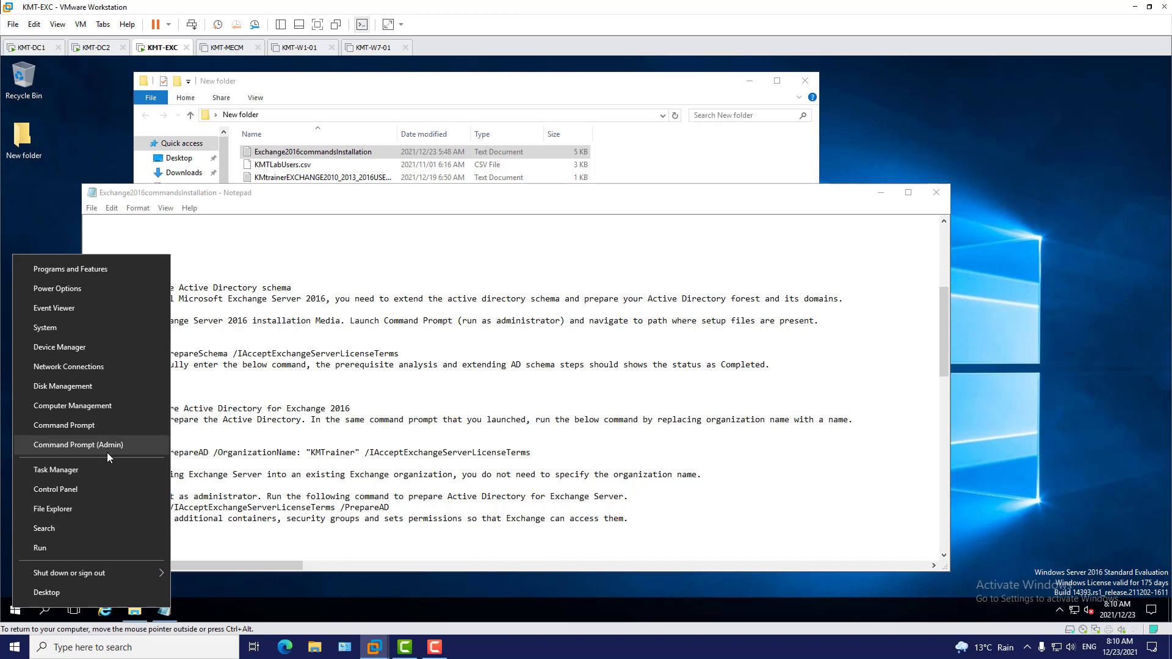
# Step: Open a Command Prompt as administrator, switch to drive D: and list its contents with dir
pyautogui.click(107, 453)
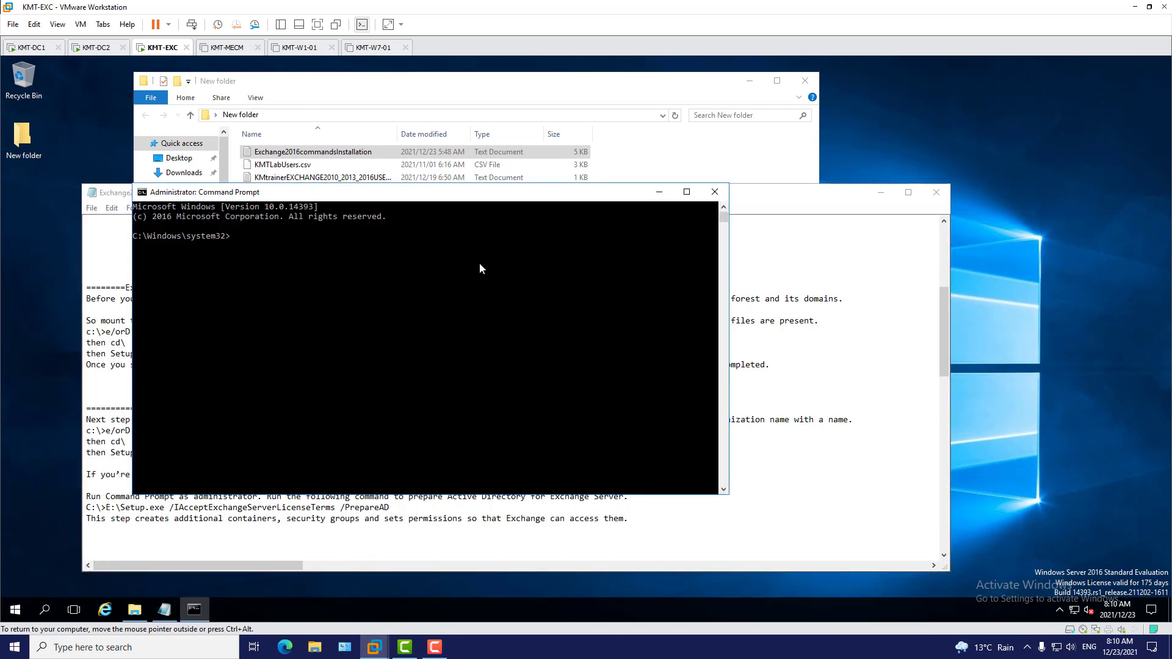
pyautogui.write('d:')
pyautogui.press('Return')
pyautogui.write('dir')
pyautogui.press('Return')
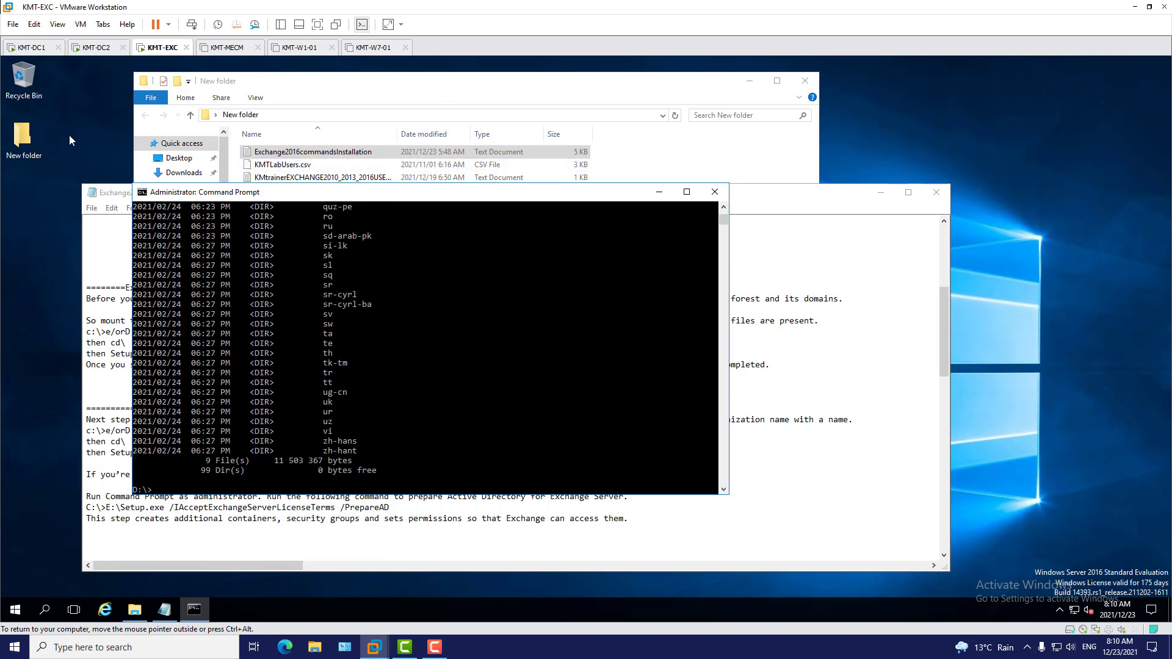
# Step: Copy the Setup.exe /PrepareSchema /IAcceptExchangeServerLicenseTerms command from the "Extend the Active Directory schema" section of the notes
pyautogui.click(111, 197)
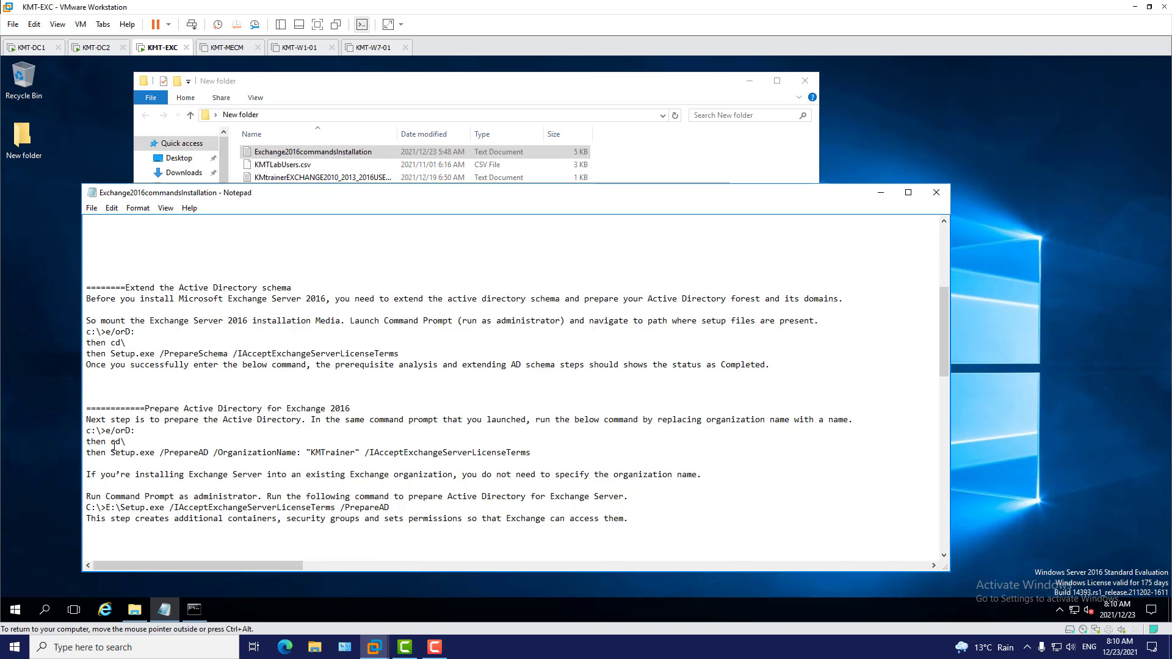
pyautogui.scroll(1, 307, 444)
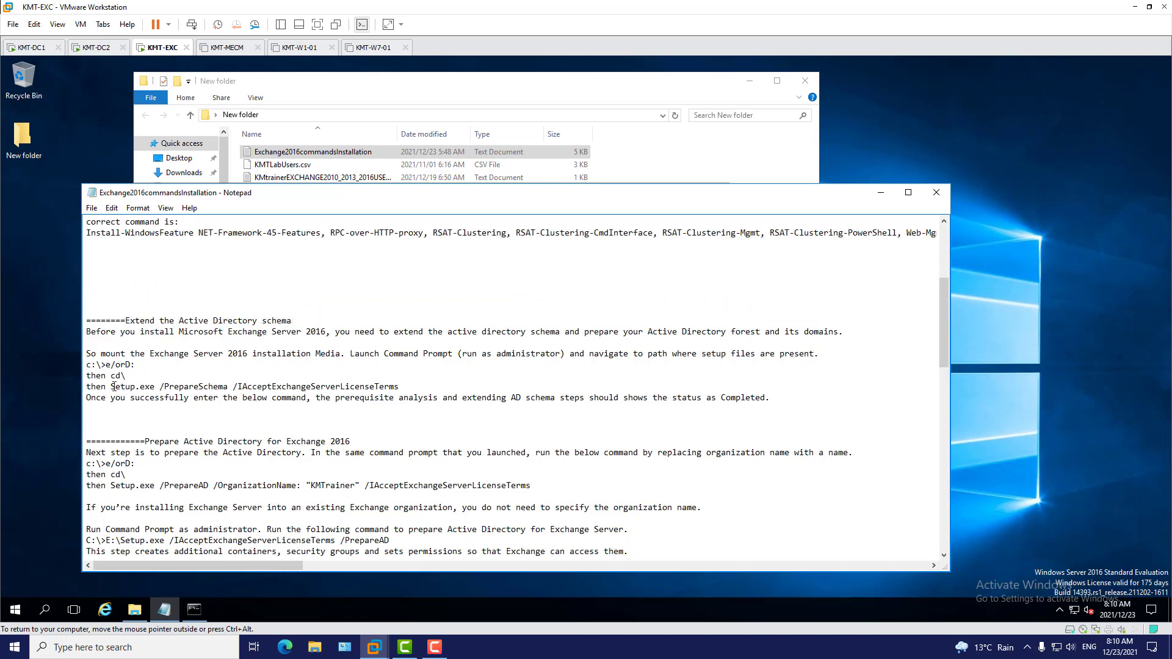
pyautogui.moveTo(111, 387); pyautogui.dragTo(400, 388)
pyautogui.rightClick(383, 391)
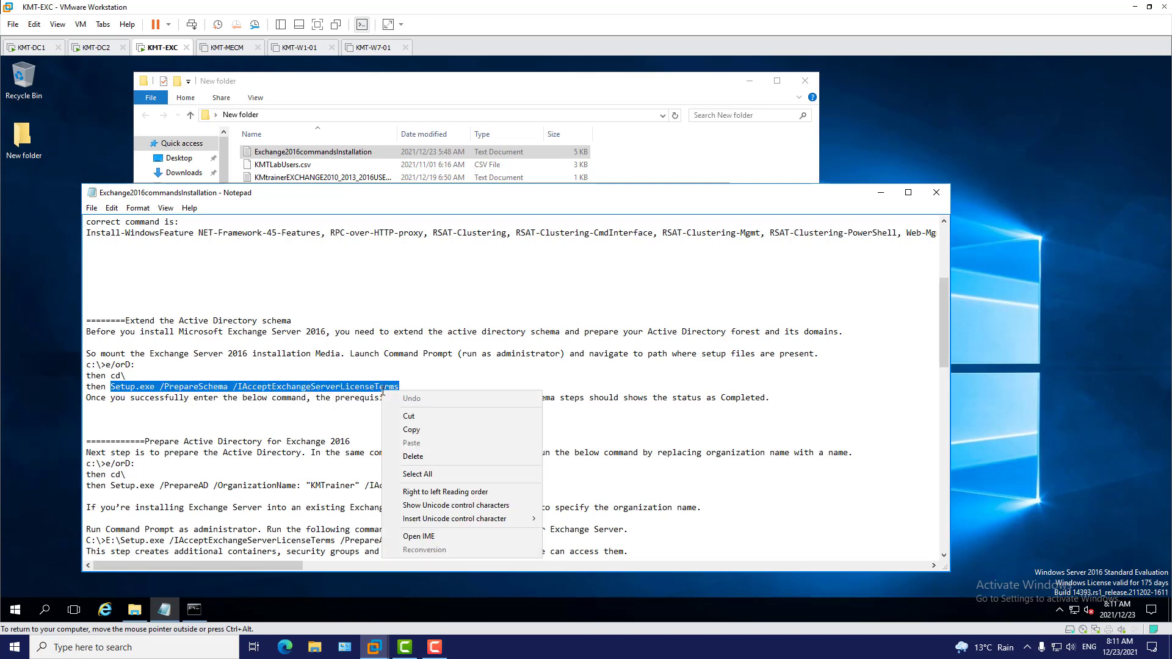
pyautogui.click(429, 431)
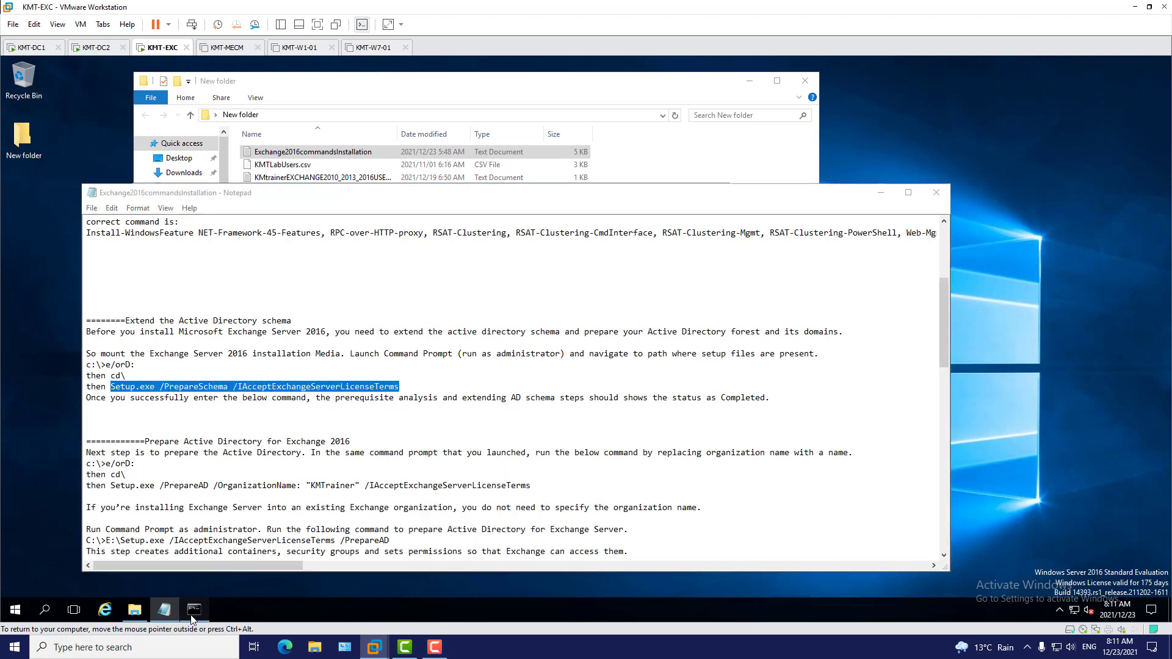
# Step: Run the copied PrepareSchema command on drive D:, maximize the Command Prompt window and check the Extending Active Directory schema status
pyautogui.click(190, 608)
pyautogui.hotkey('ctrl', 'v')
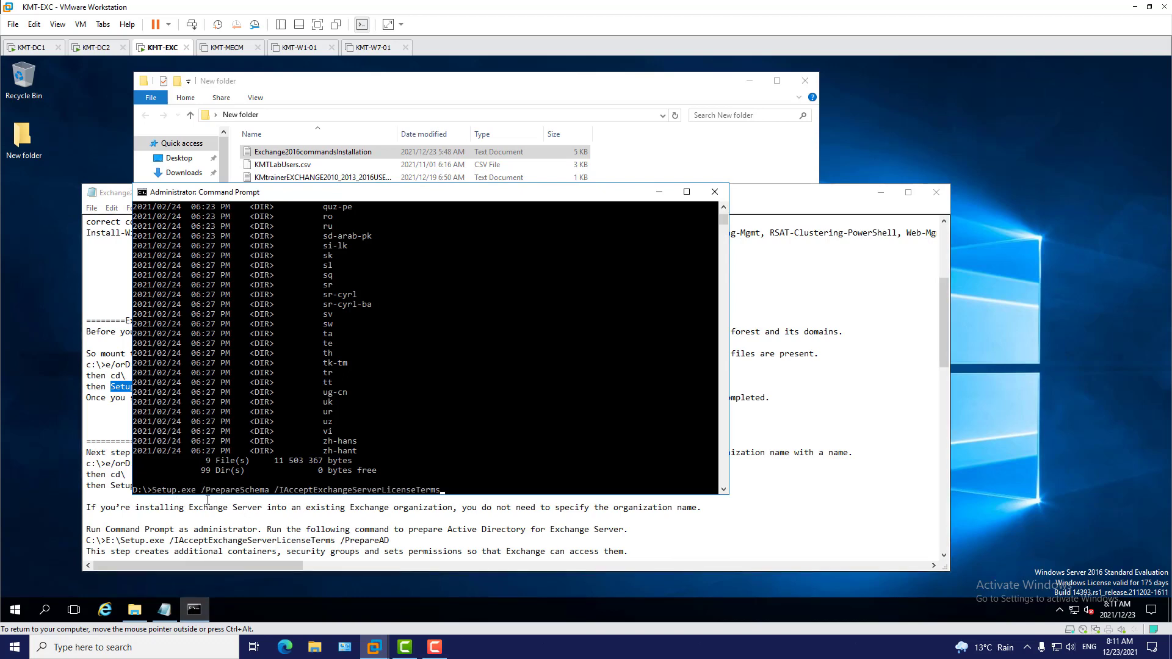
pyautogui.press('Return')
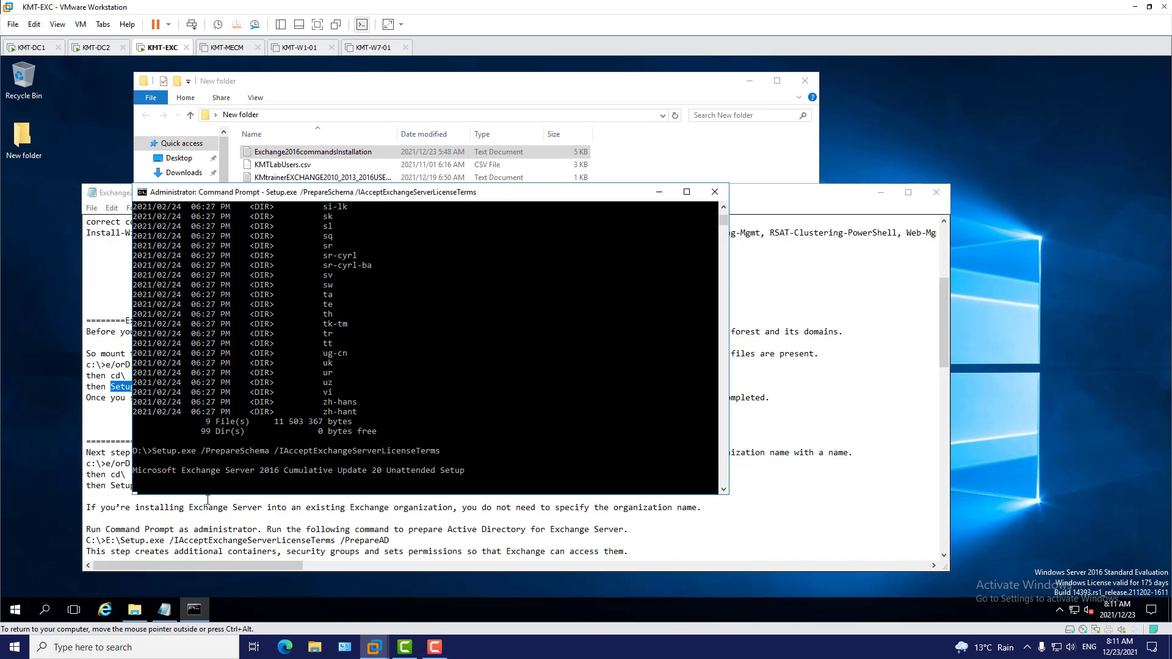
pyautogui.click(685, 192)
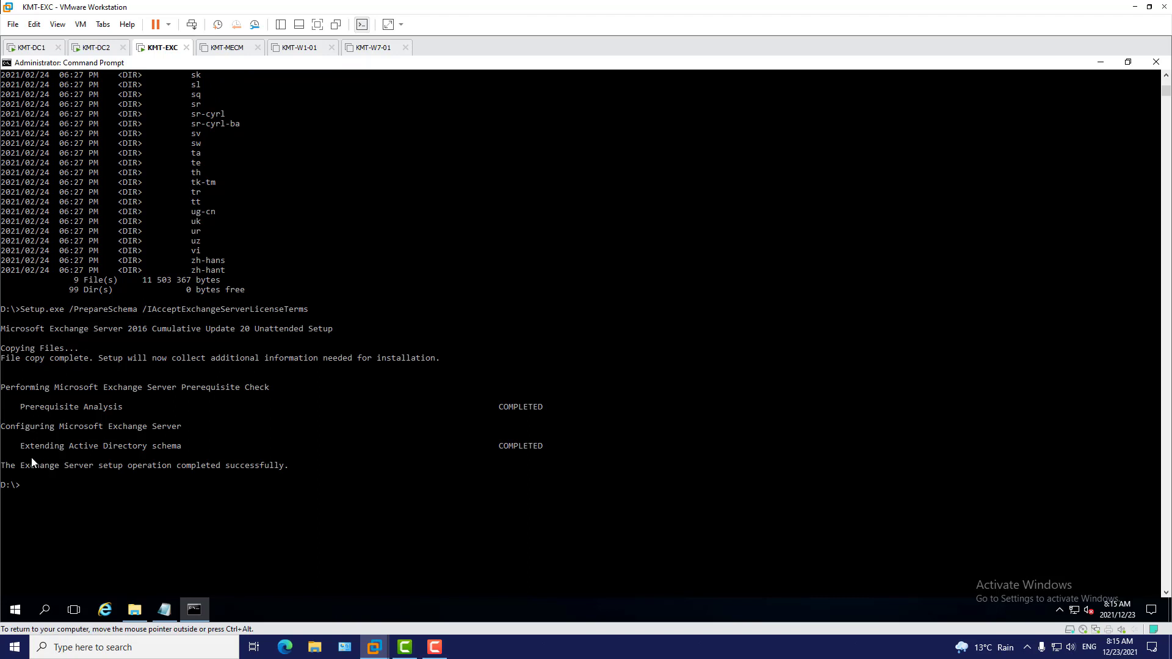
pyautogui.moveTo(20, 451); pyautogui.dragTo(540, 452)
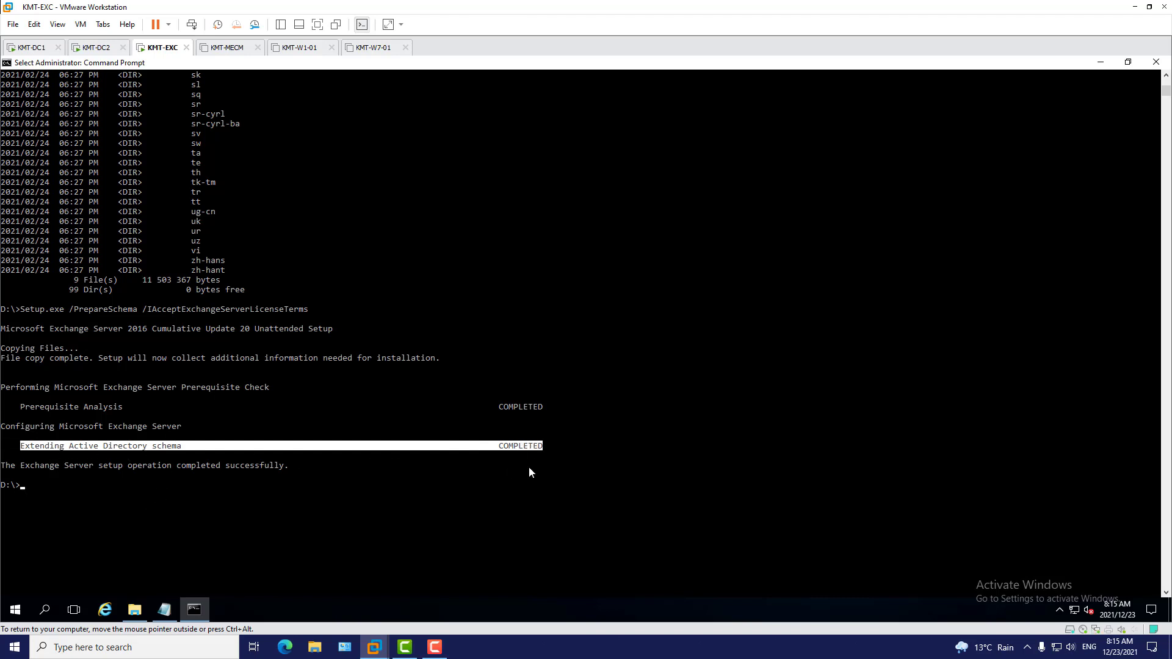
# Step: Copy the Setup.exe /PrepareAD /OrganizationName: "KMTrainer" /IAcceptExchangeServerLicenseTerms command from the "Prepare Active Directory for Exchange 2016" section of the notes
pyautogui.click(164, 609)
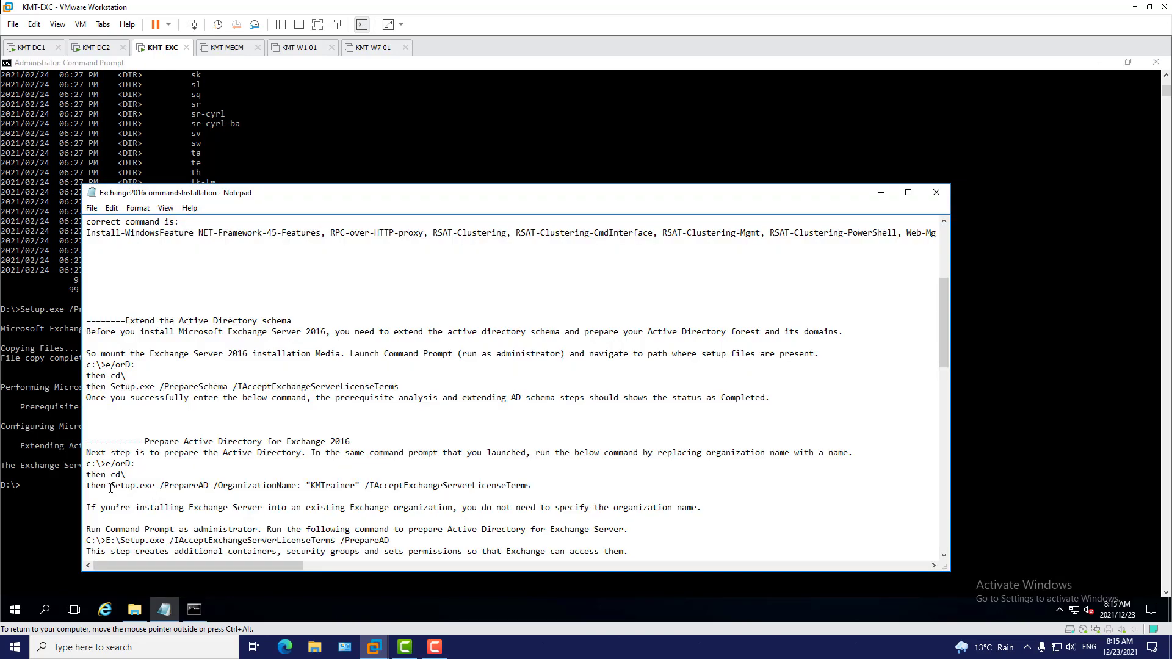
pyautogui.moveTo(110, 487); pyautogui.dragTo(538, 487)
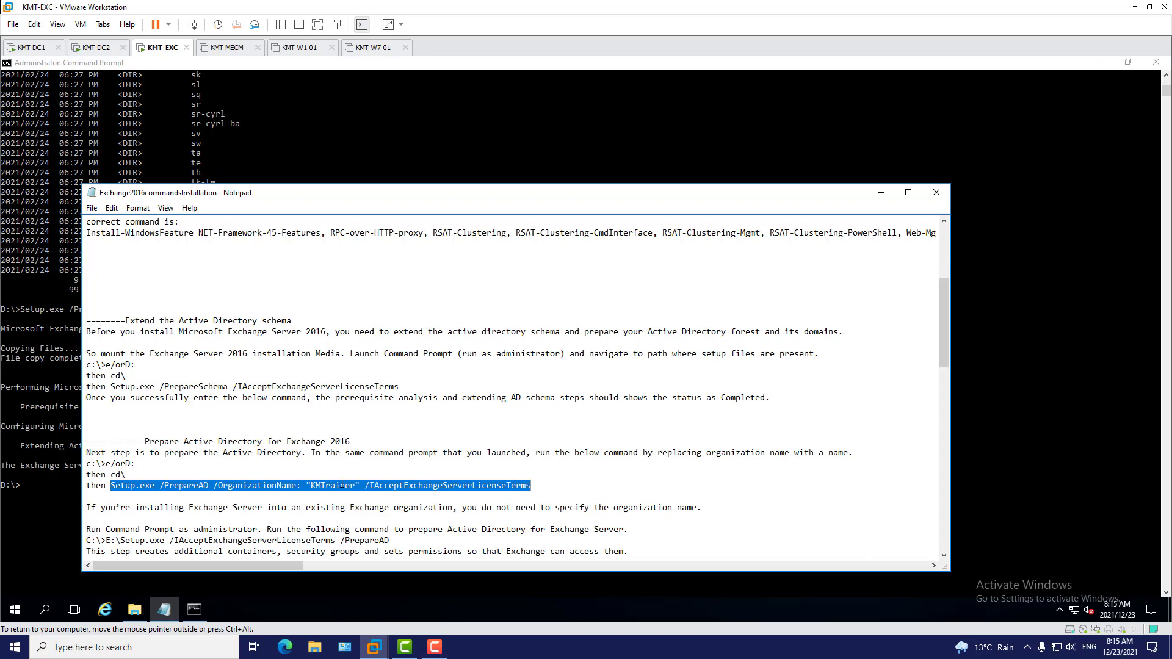
pyautogui.rightClick(309, 485)
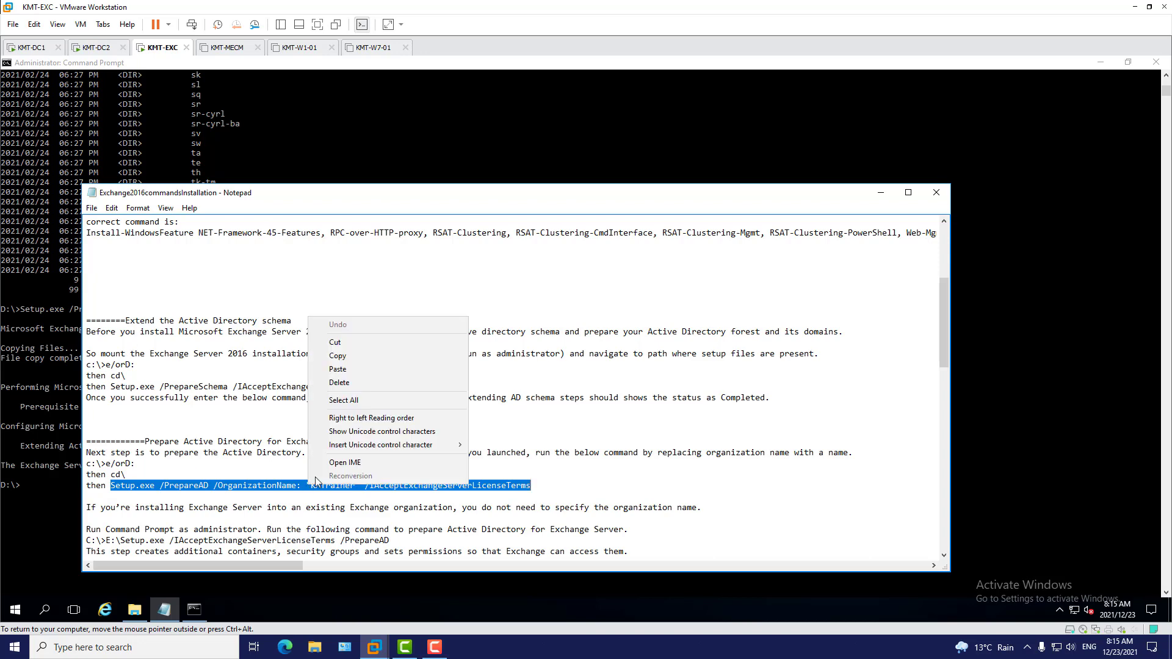
pyautogui.click(344, 358)
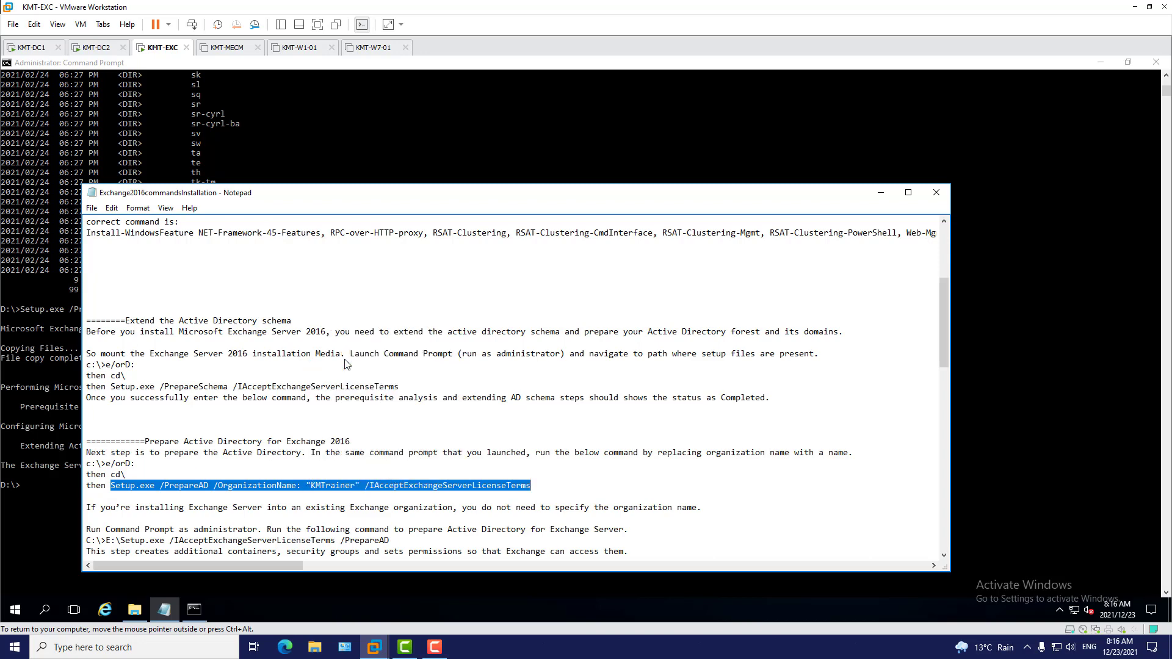
# Step: Run the copied PrepareAD command on drive D: in the Command Prompt and check the Organization Preparation status
pyautogui.click(46, 482)
pyautogui.rightClick(28, 481)
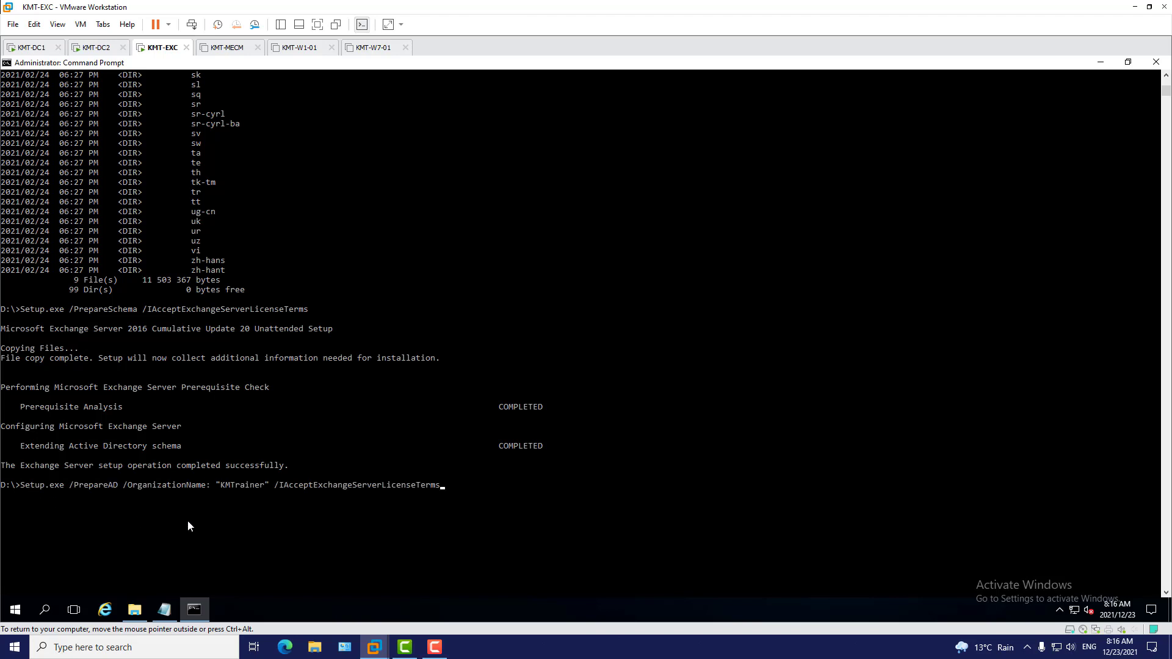
pyautogui.press('Return')
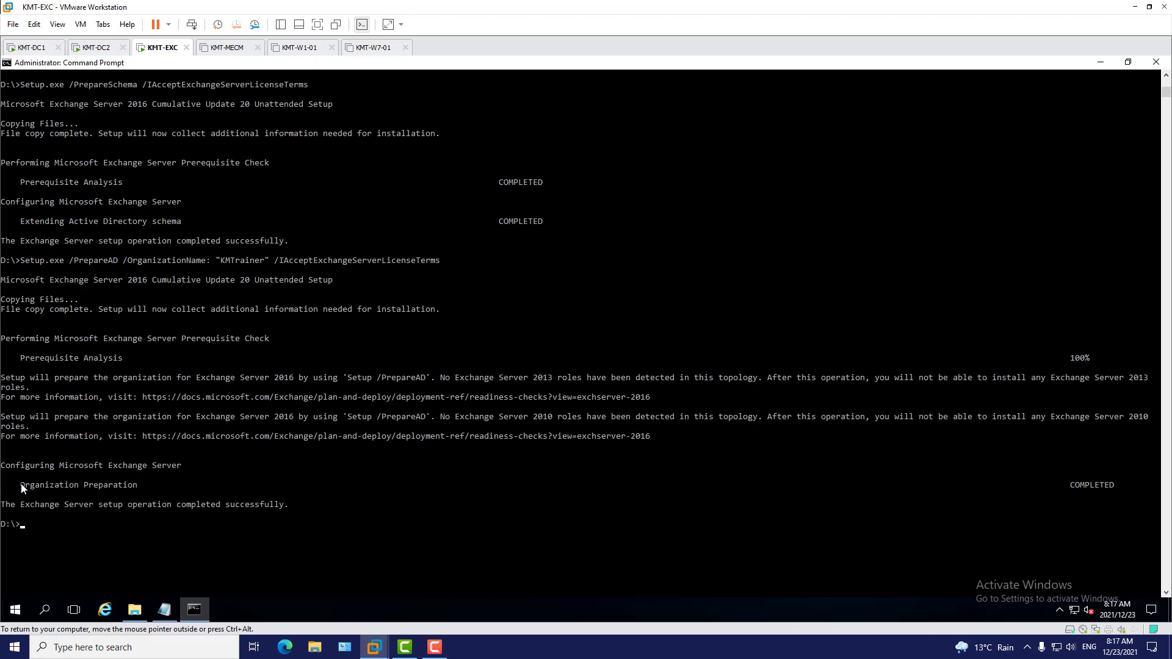
pyautogui.moveTo(22, 485); pyautogui.dragTo(1129, 487)
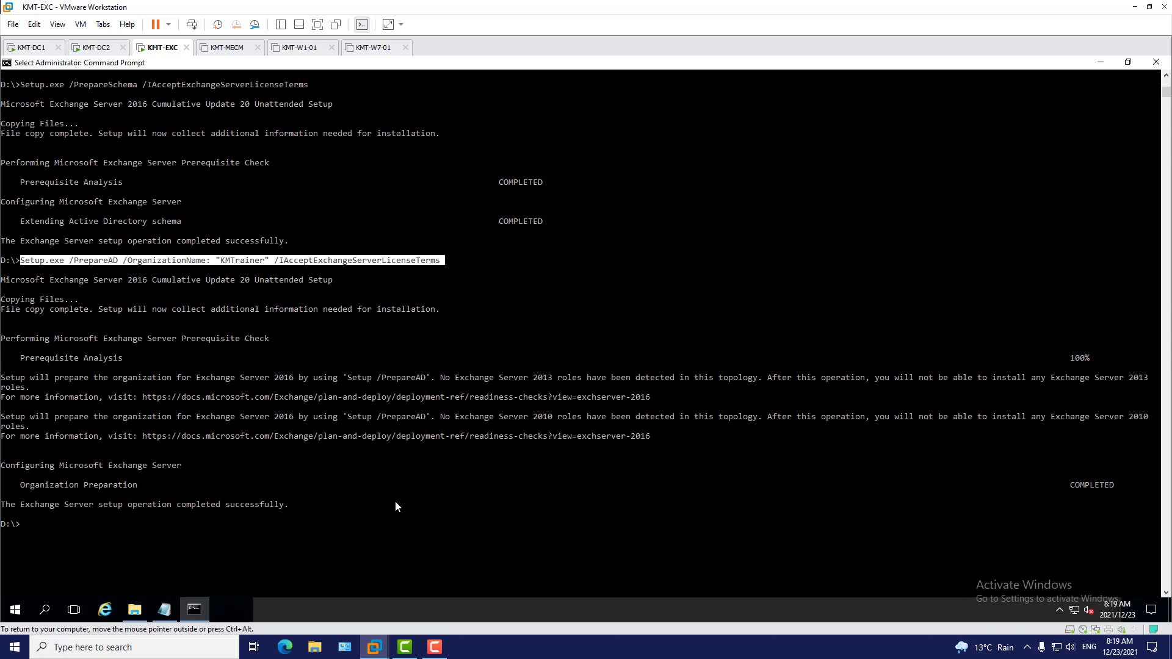
# Step: Review the notes on the Setup.exe /IAcceptExchangeServerLicenseTerms /PrepareAD command without an organization name and on what this step creates, then minimize them
pyautogui.click(163, 609)
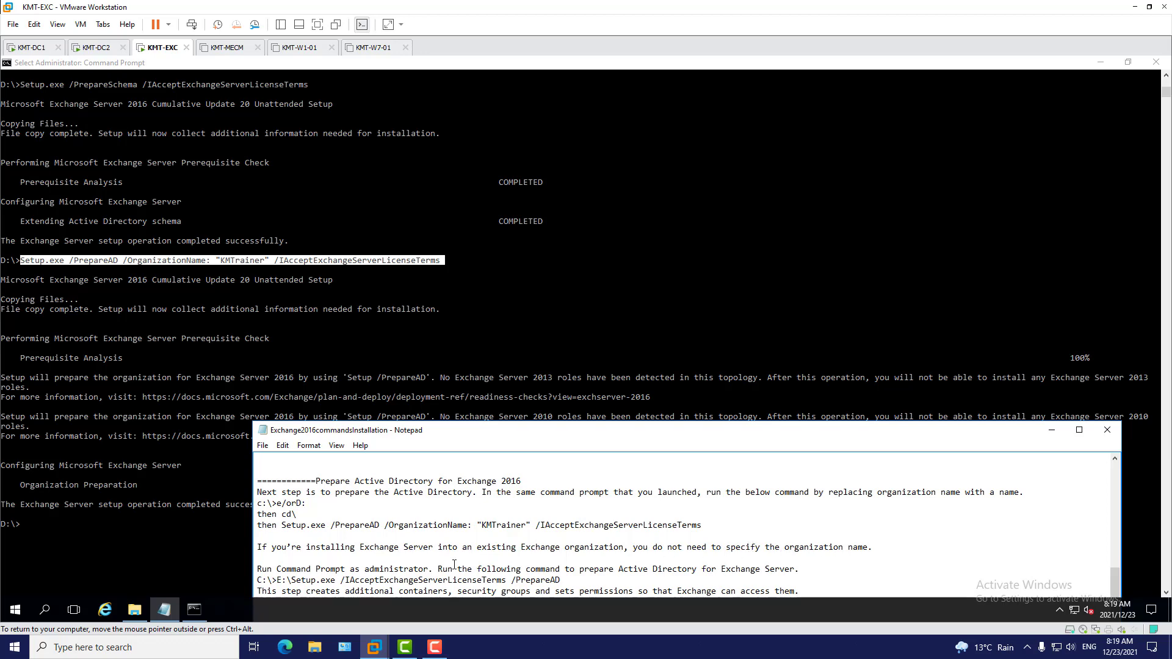
pyautogui.scroll(-2, 454, 565)
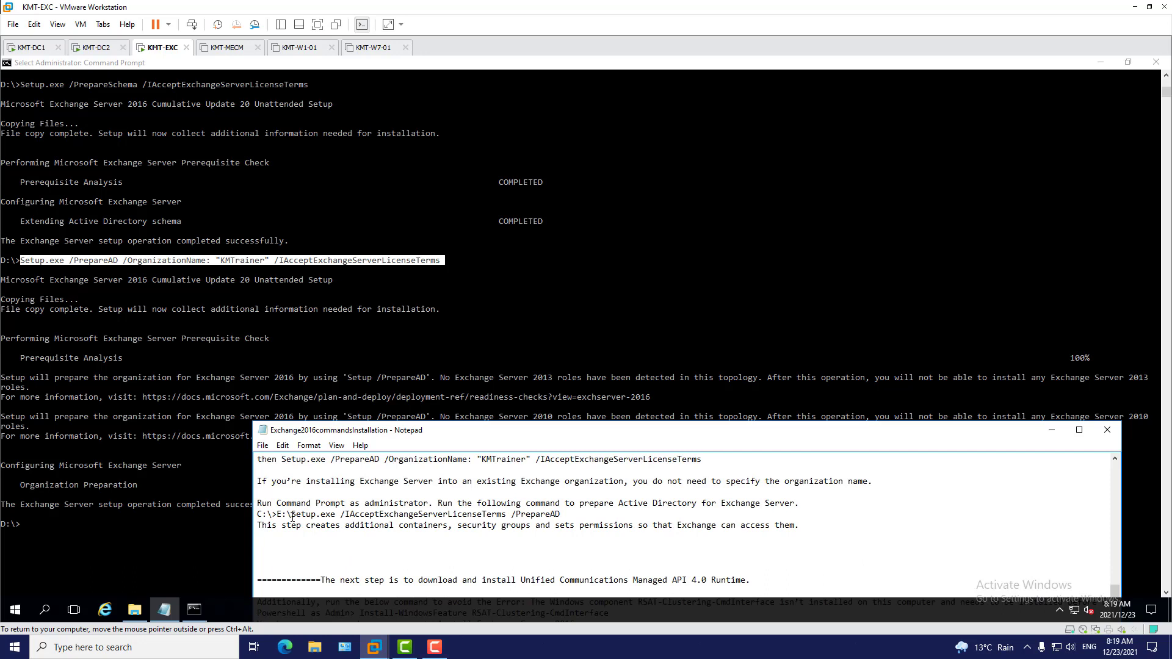
pyautogui.moveTo(292, 516); pyautogui.dragTo(572, 516)
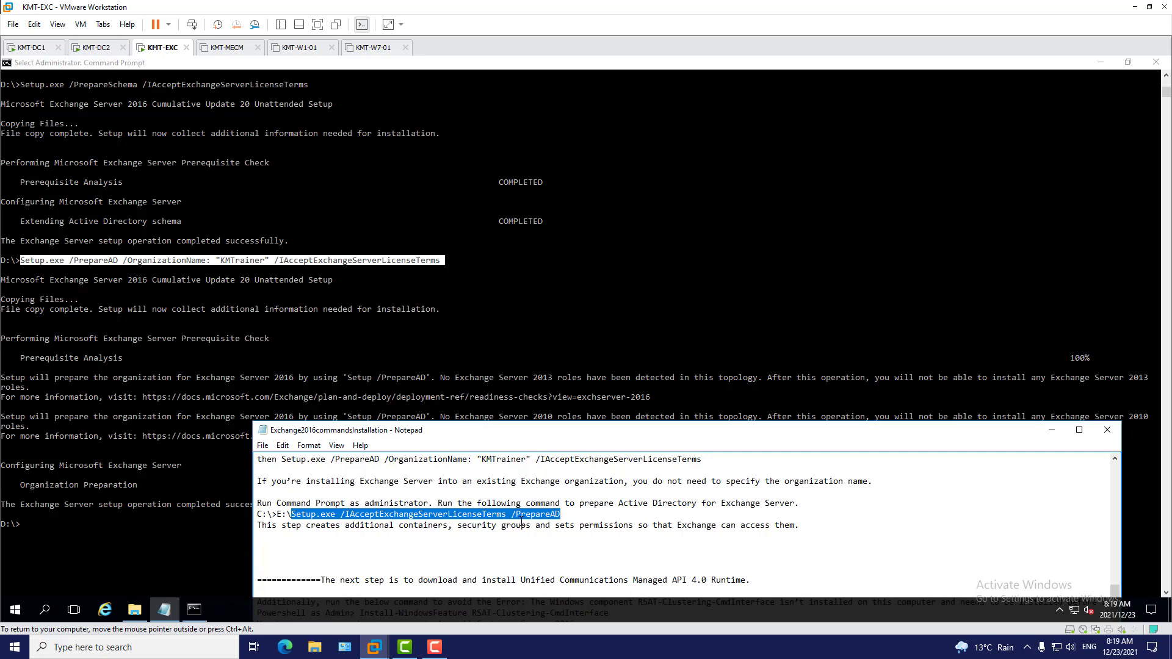
pyautogui.click(558, 525)
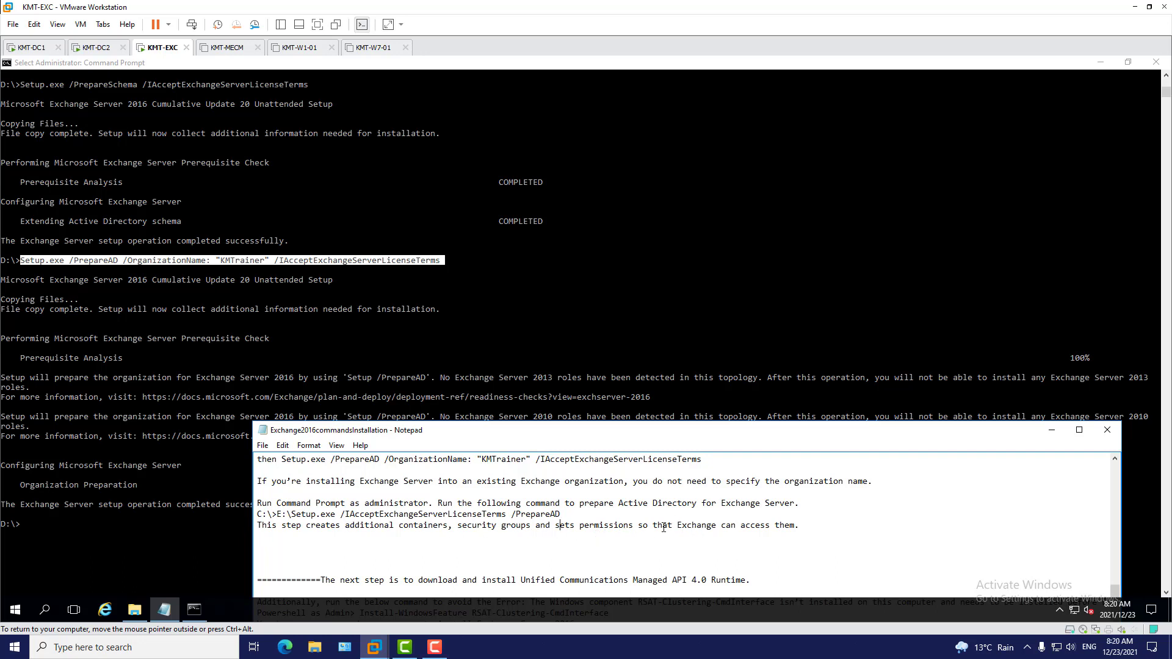
pyautogui.click(1050, 430)
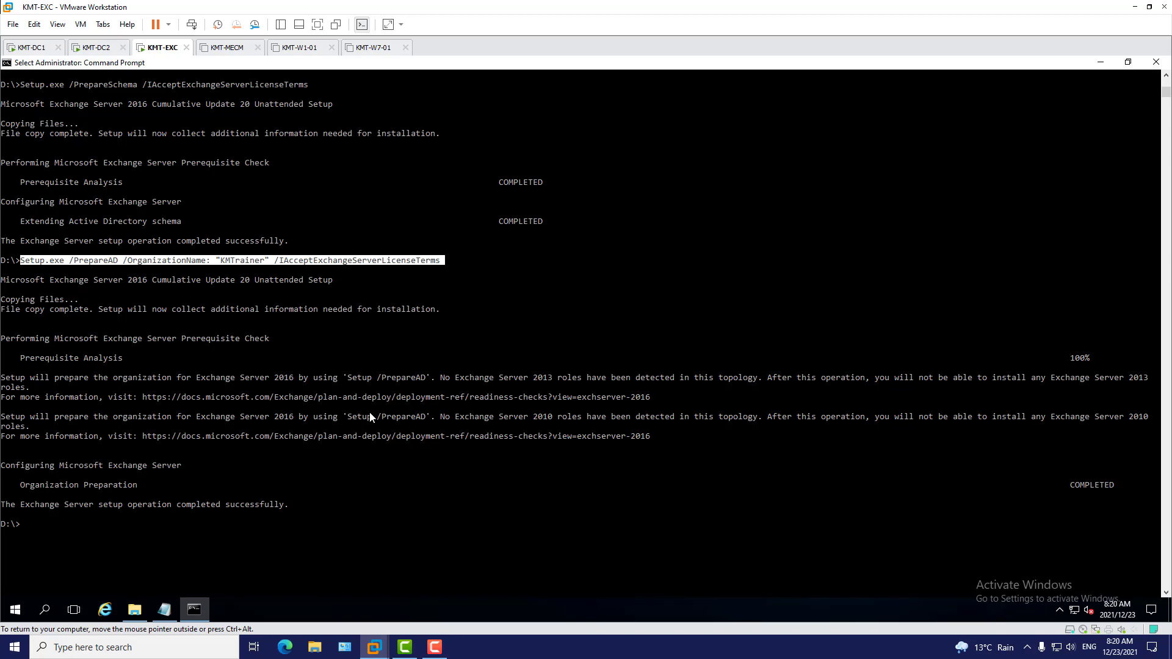
# Step: Install the Unified Communications Managed API 4.0 Runtime with UcmaRuntimeSetup from New folder, accepting the license terms
pyautogui.click(135, 609)
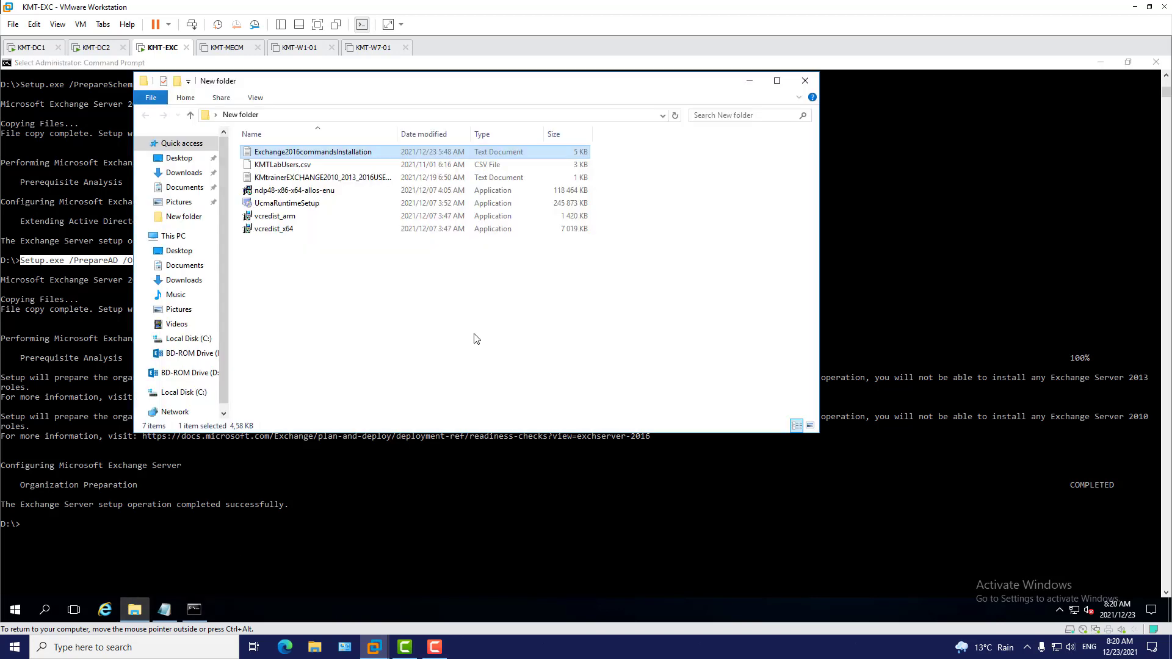
pyautogui.moveTo(291, 208)
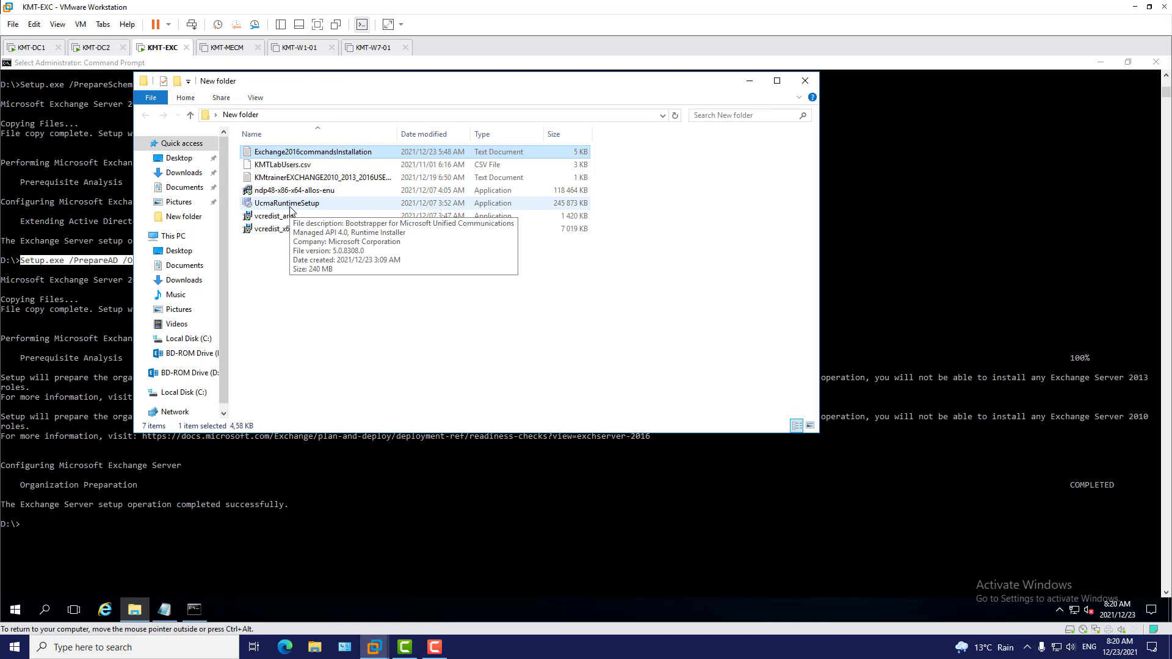
pyautogui.click(291, 208)
pyautogui.press('Return')
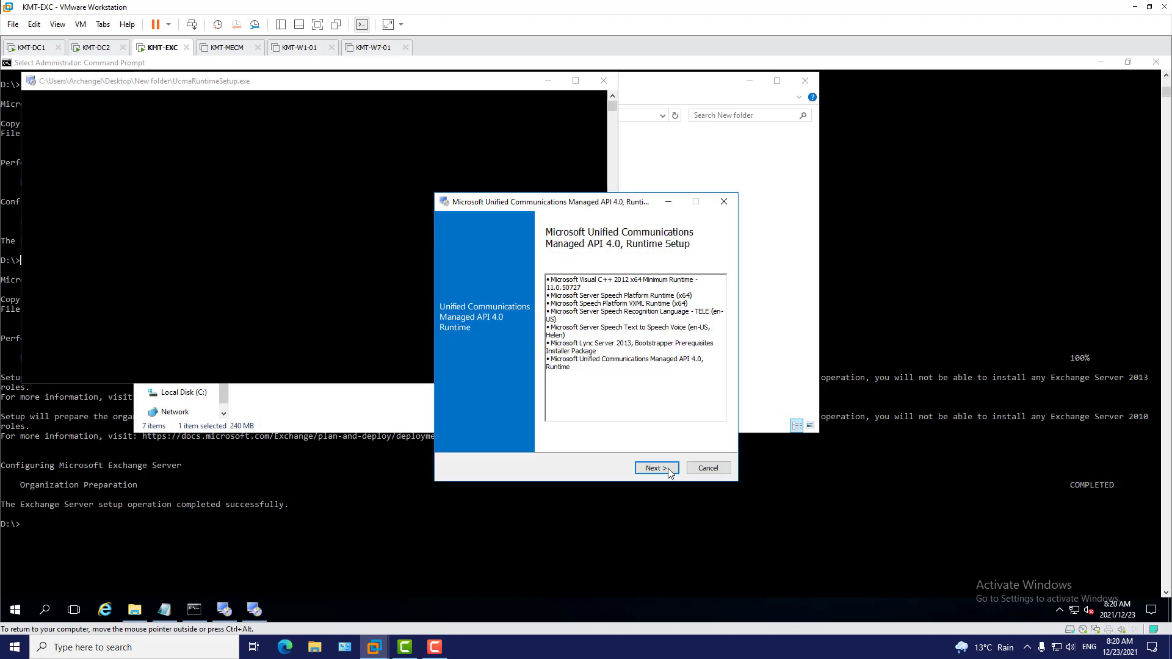
pyautogui.click(668, 467)
pyautogui.click(534, 369)
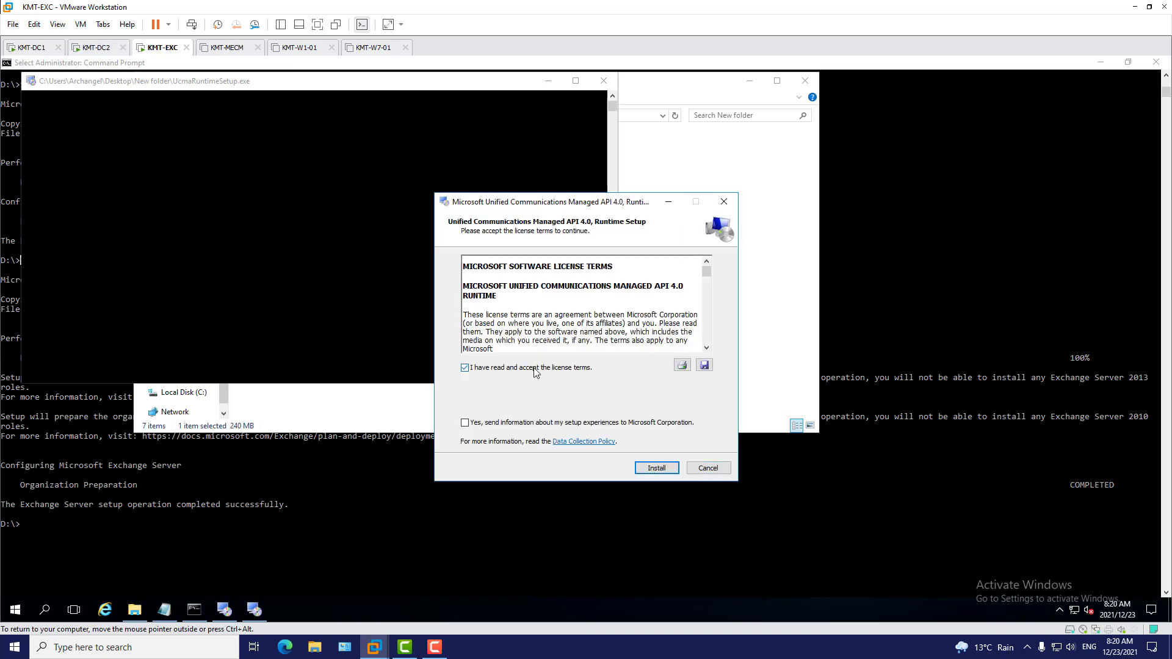
pyautogui.click(659, 471)
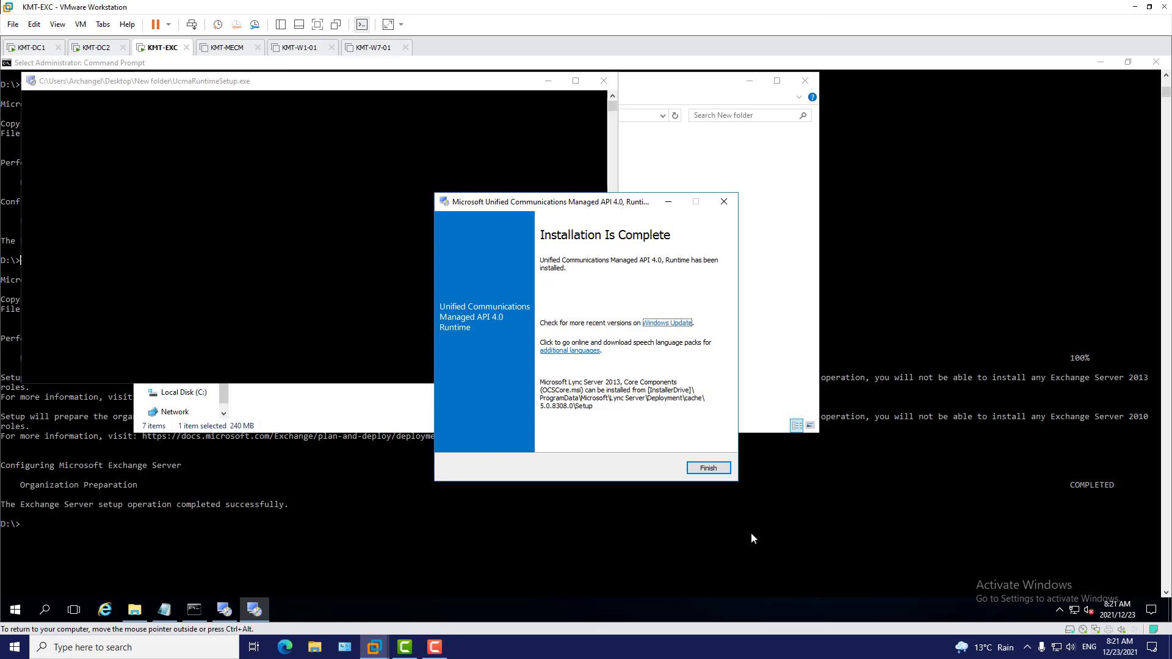
pyautogui.click(708, 468)
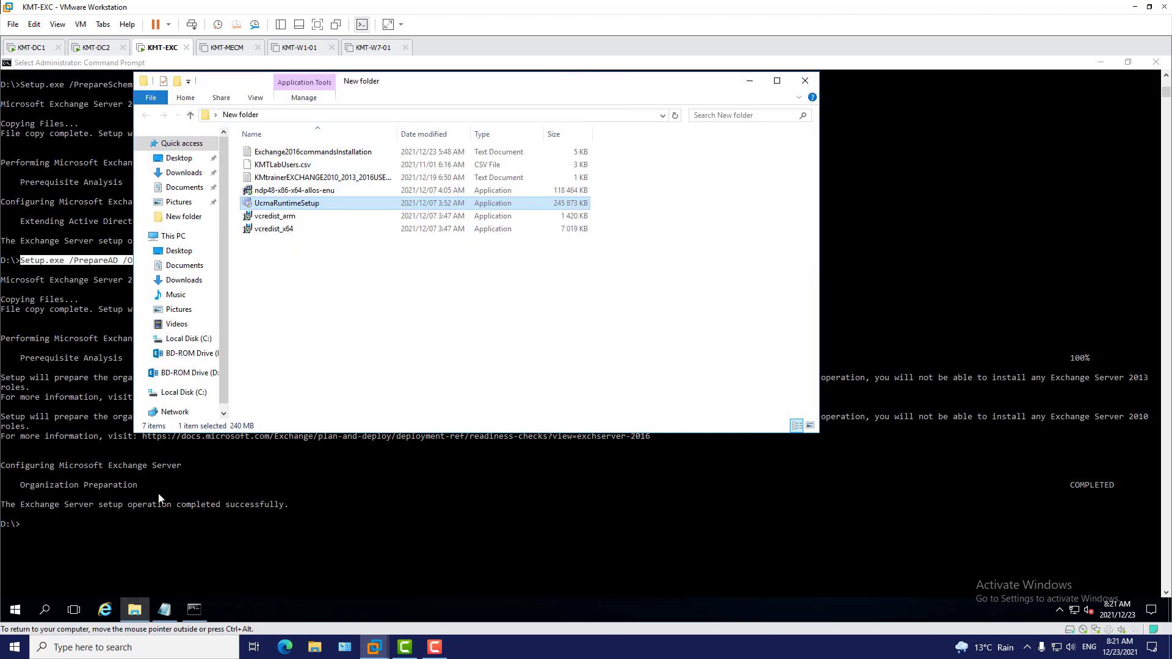
# Step: Open Windows PowerShell as administrator and place the notes beside it with the Install-WindowsFeature RSAT-Clustering-CmdInterface line in view
pyautogui.moveTo(167, 618)
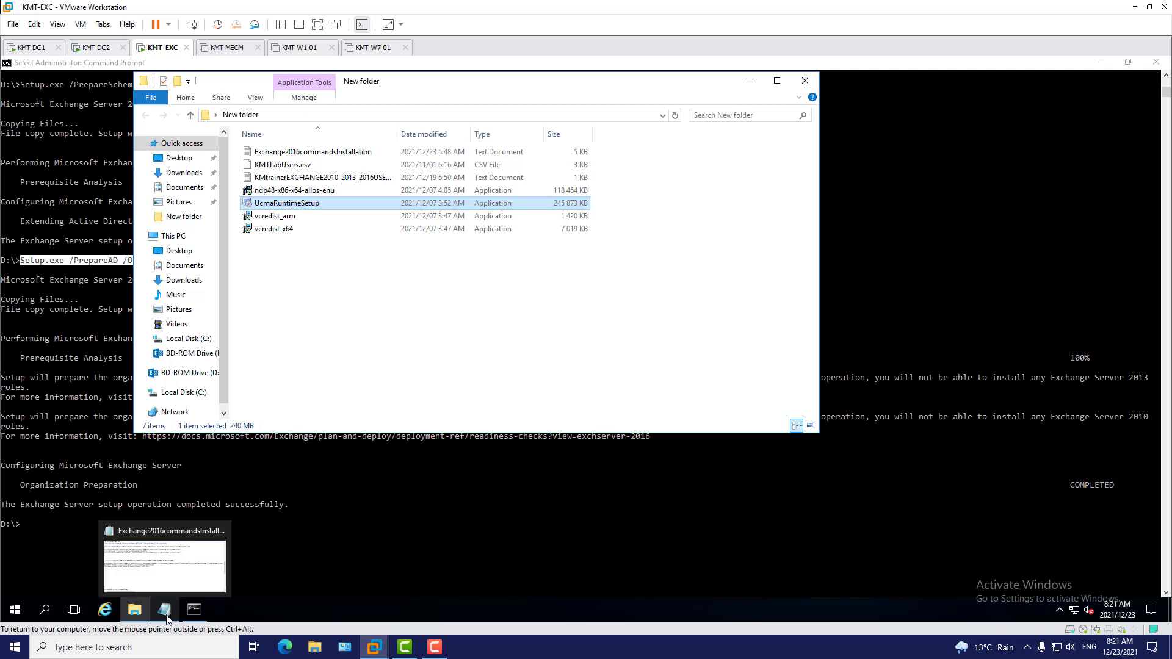
pyautogui.click(168, 619)
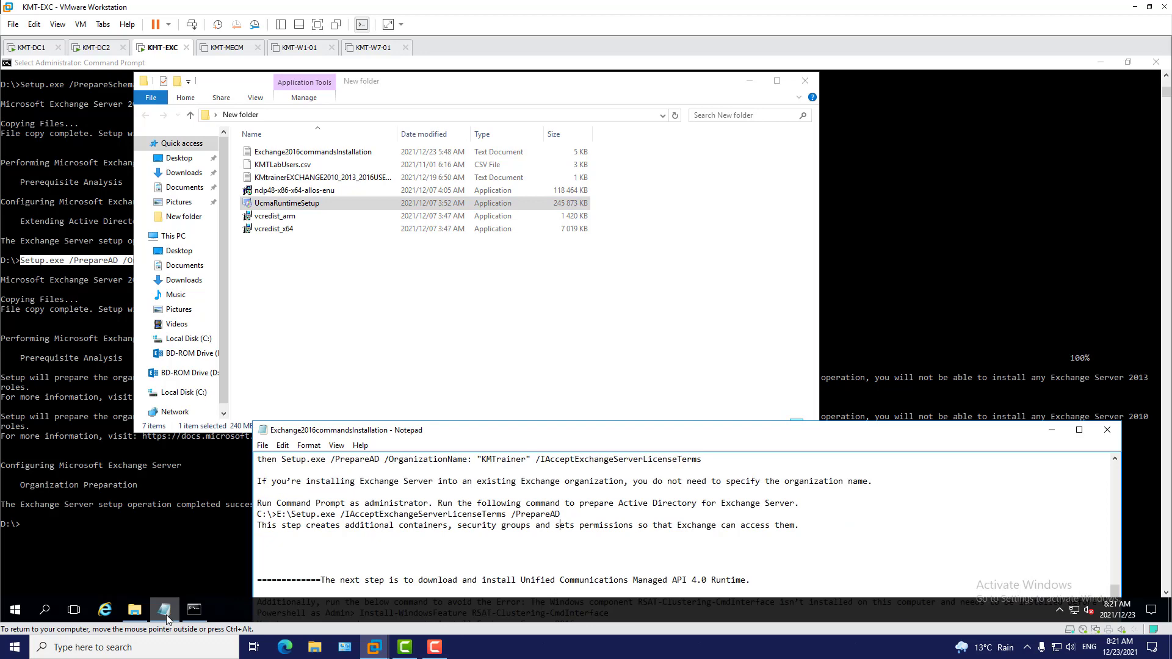
pyautogui.moveTo(732, 434); pyautogui.dragTo(641, 300)
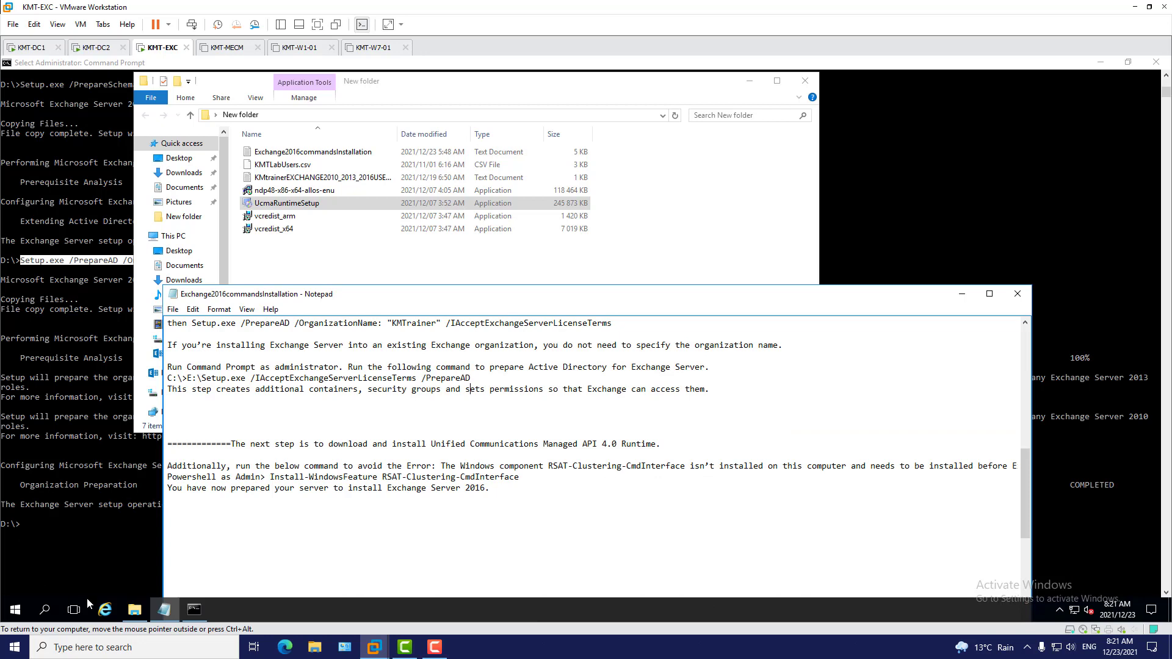
pyautogui.click(15, 610)
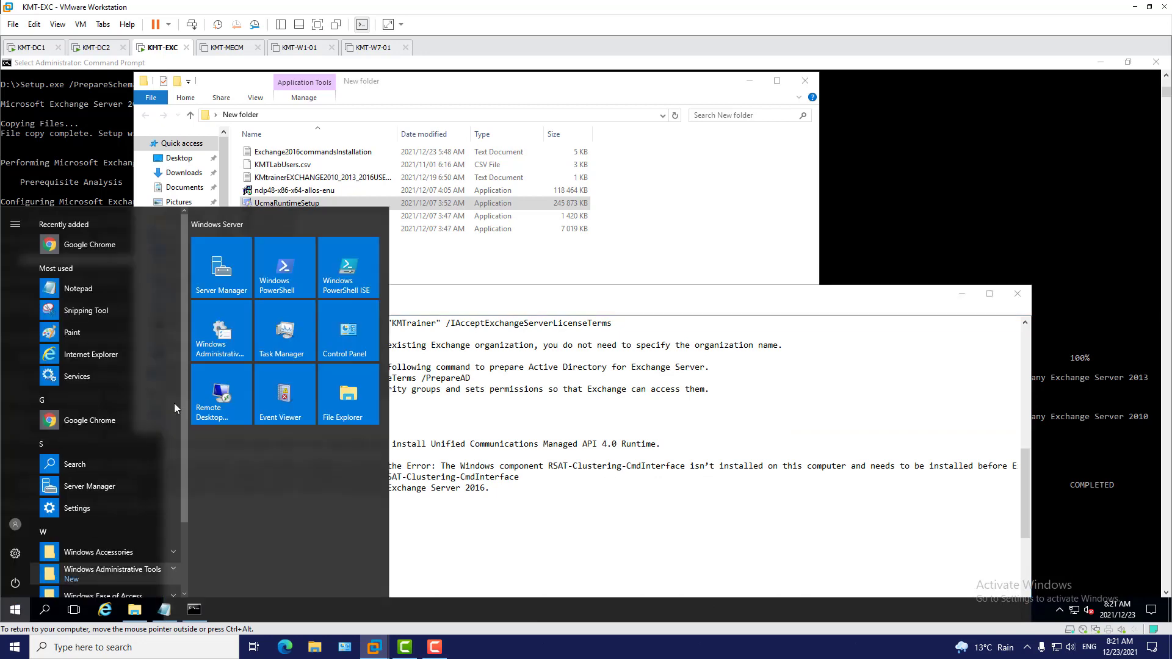
pyautogui.rightClick(289, 285)
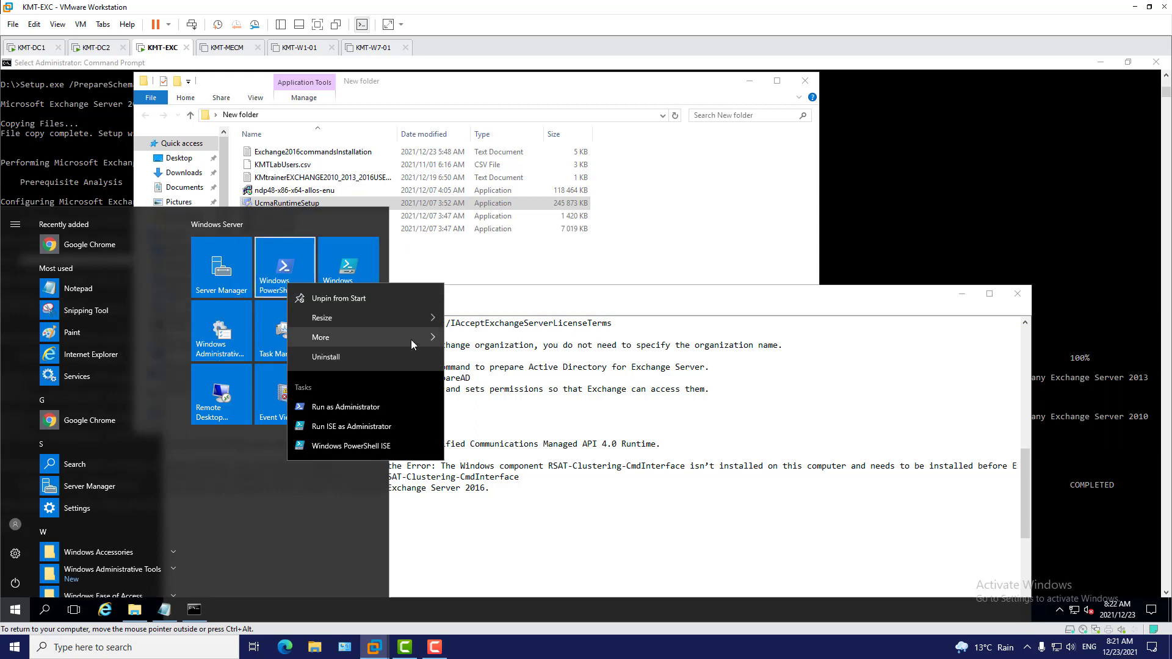
pyautogui.moveTo(411, 340)
pyautogui.click(535, 383)
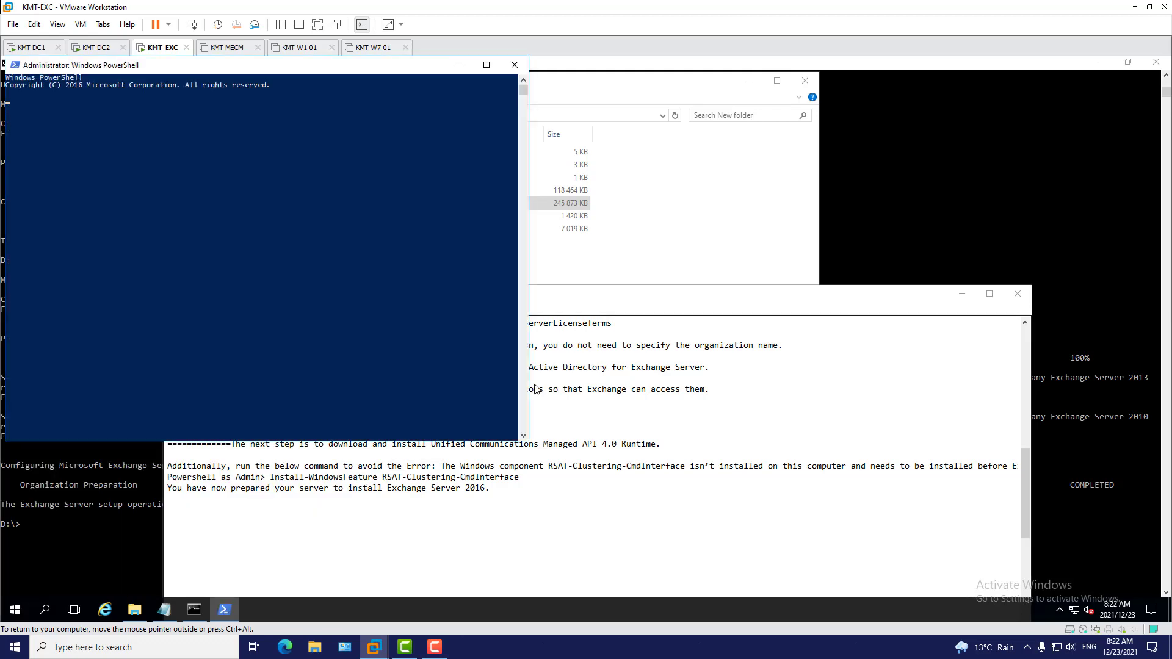
pyautogui.moveTo(601, 303); pyautogui.dragTo(583, 316)
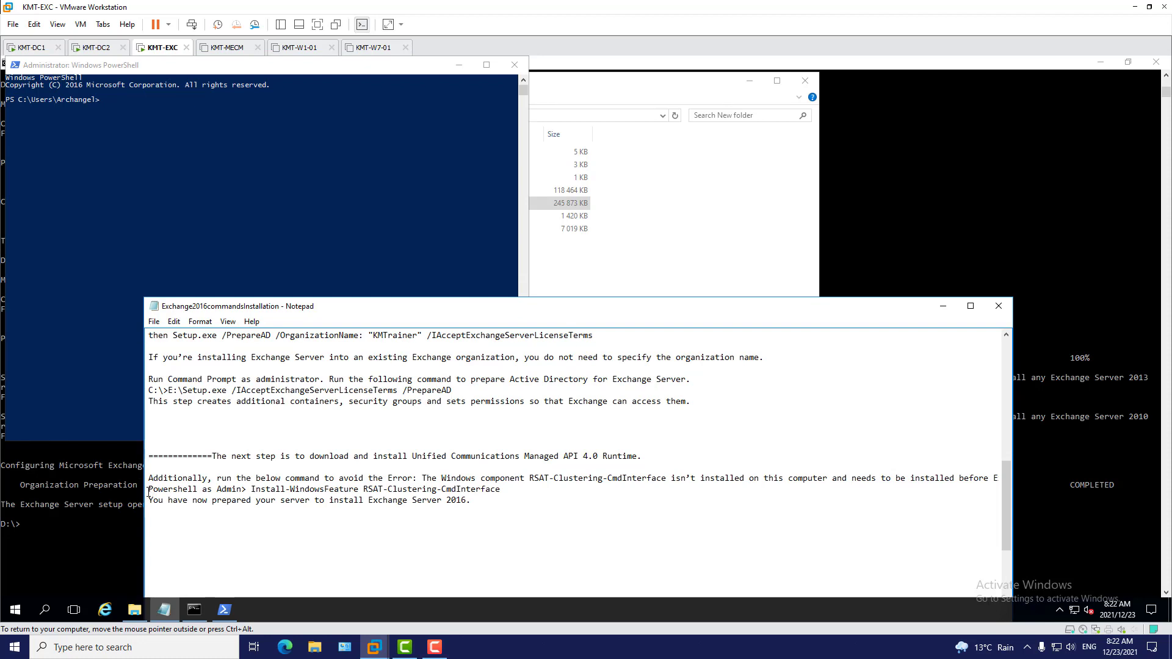
pyautogui.moveTo(148, 491); pyautogui.dragTo(502, 490)
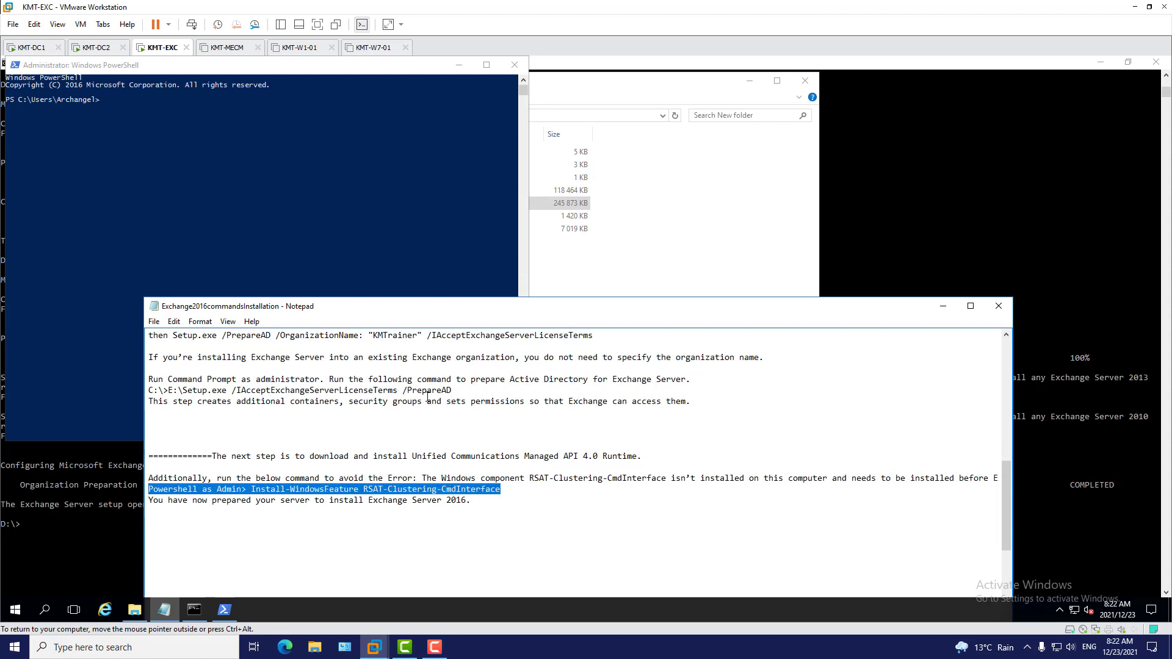
# Step: Close the Command Prompt and the New folder window, keeping PowerShell and the notes open
pyautogui.click(101, 72)
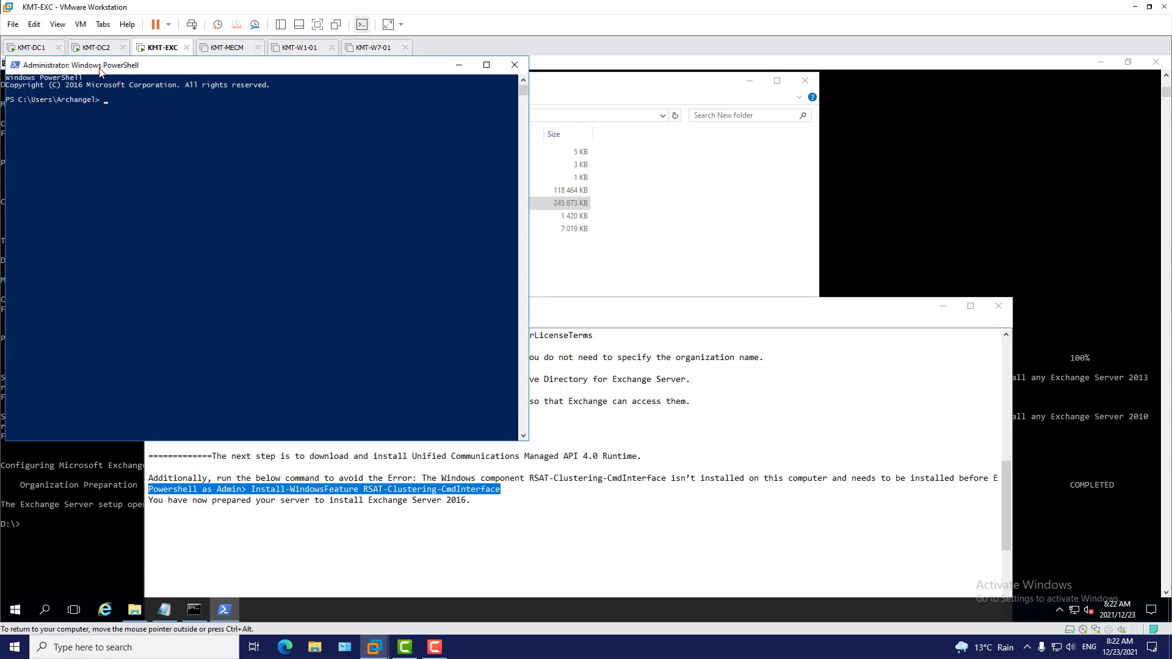
pyautogui.click(964, 70)
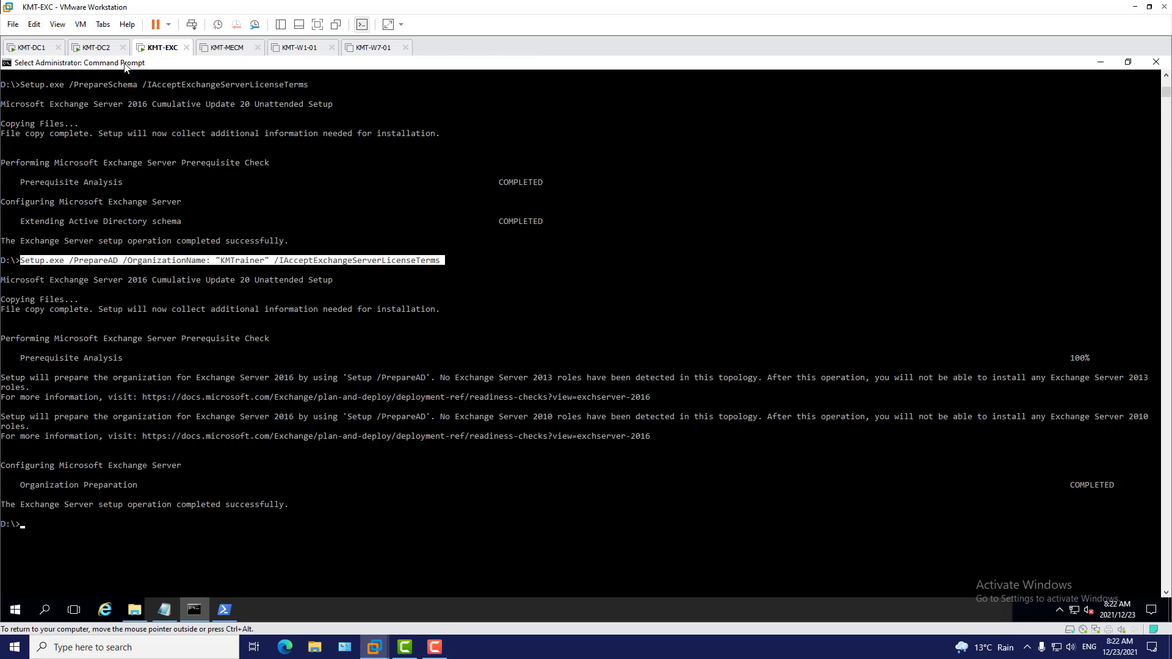
pyautogui.click(1126, 62)
pyautogui.click(784, 66)
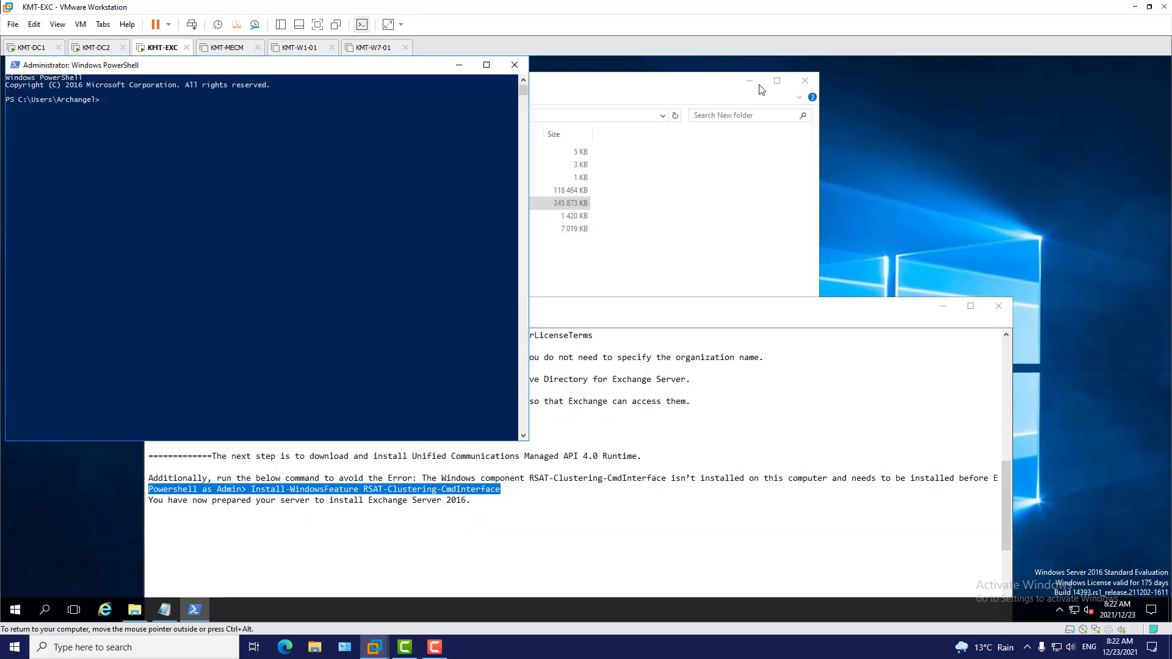
pyautogui.click(664, 82)
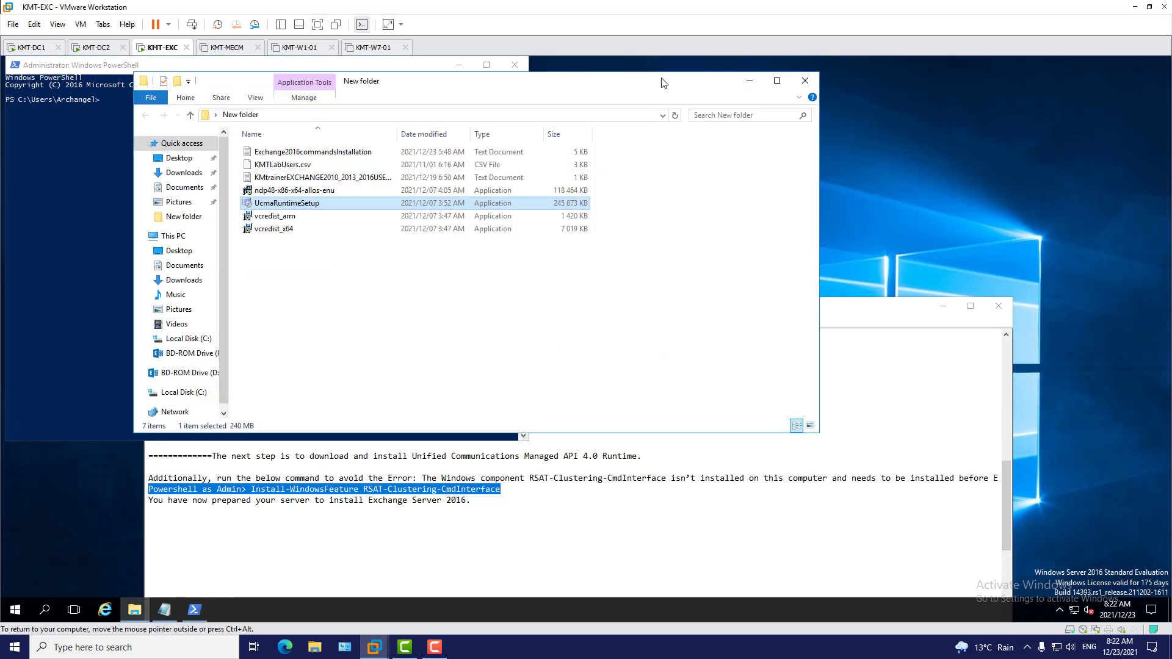
pyautogui.click(805, 80)
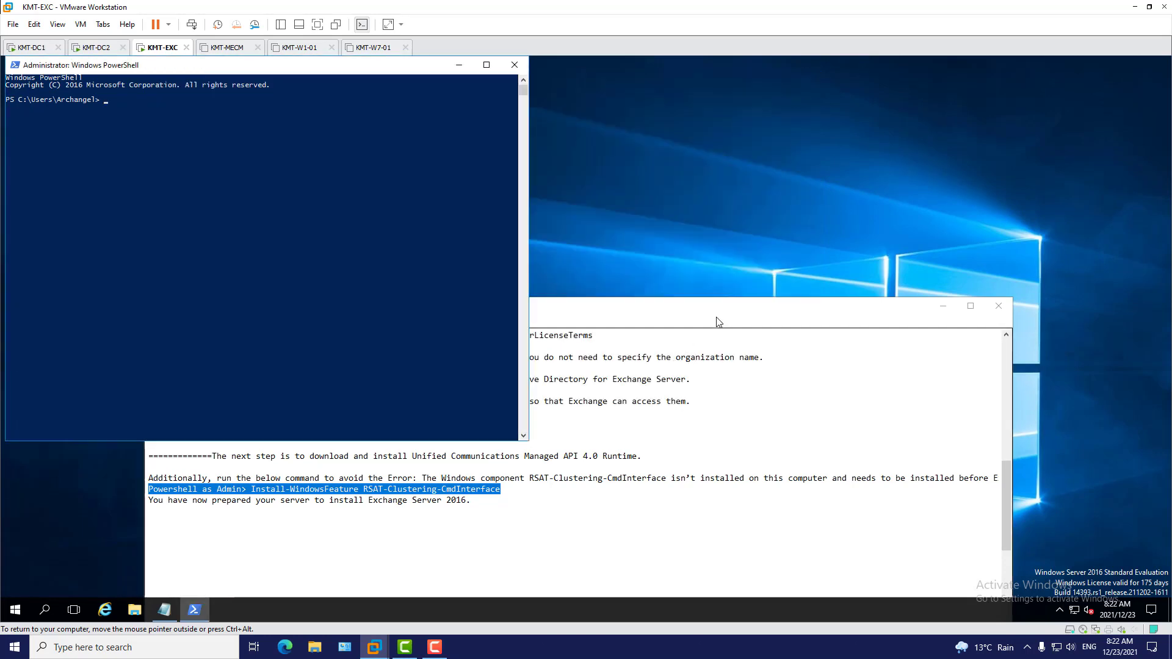
# Step: Copy the Install-WindowsFeature RSAT-Clustering-CmdInterface command from the notes and run it in the administrator PowerShell
pyautogui.click(329, 509)
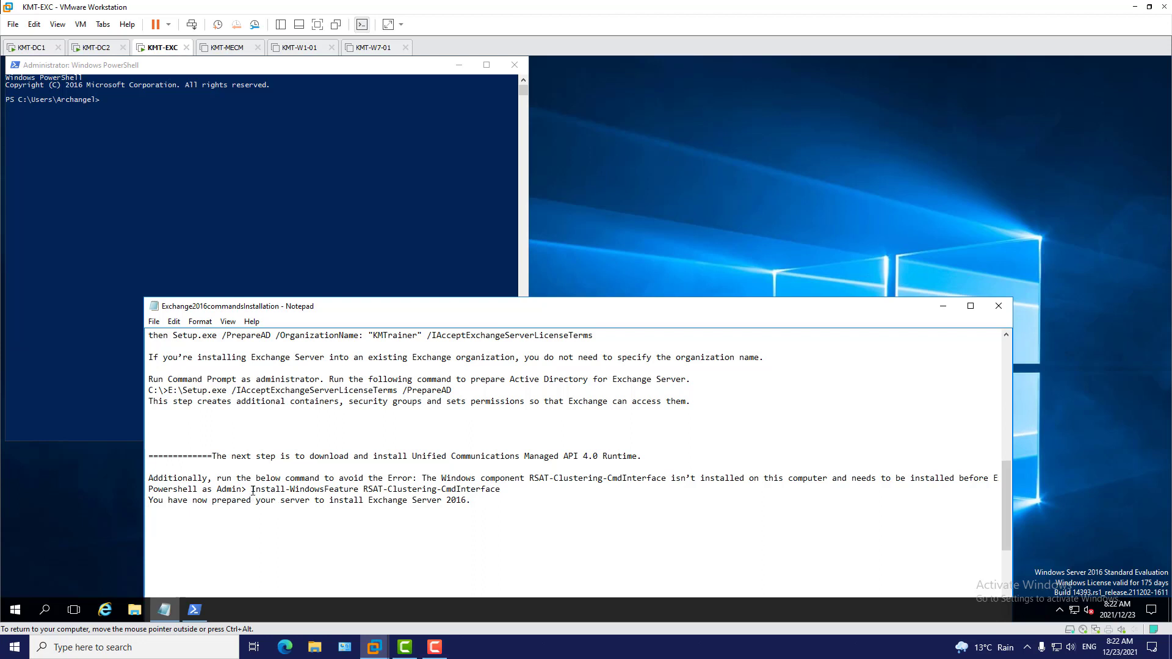
pyautogui.moveTo(253, 491); pyautogui.dragTo(501, 489)
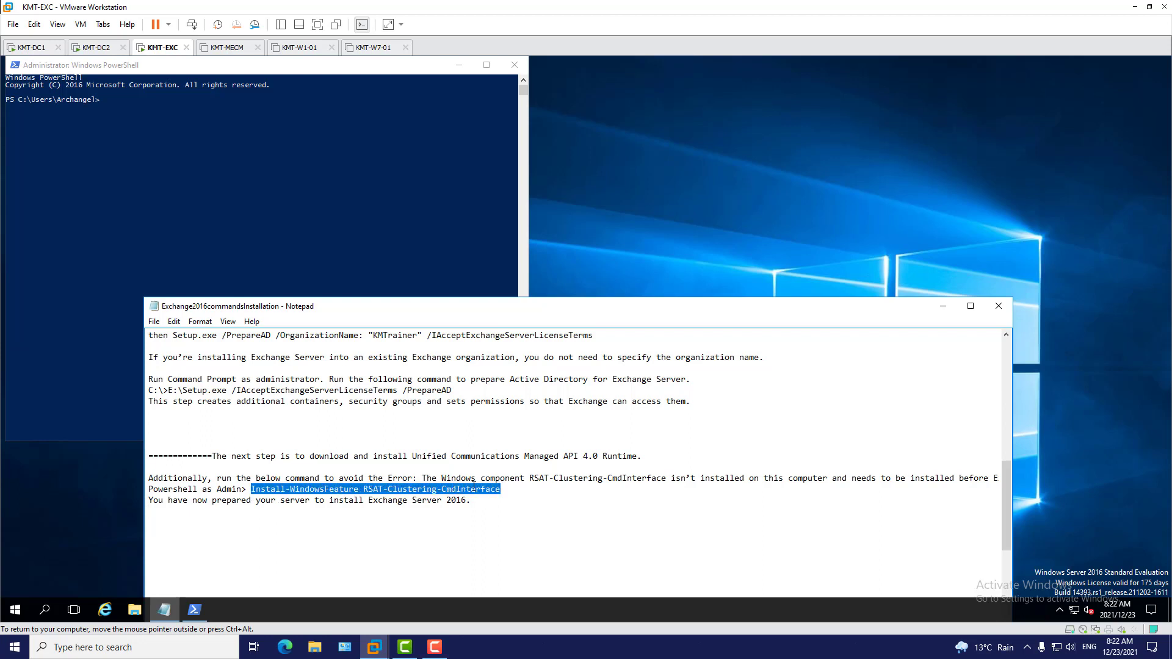
pyautogui.rightClick(474, 487)
pyautogui.click(511, 359)
pyautogui.click(118, 111)
pyautogui.rightClick(119, 104)
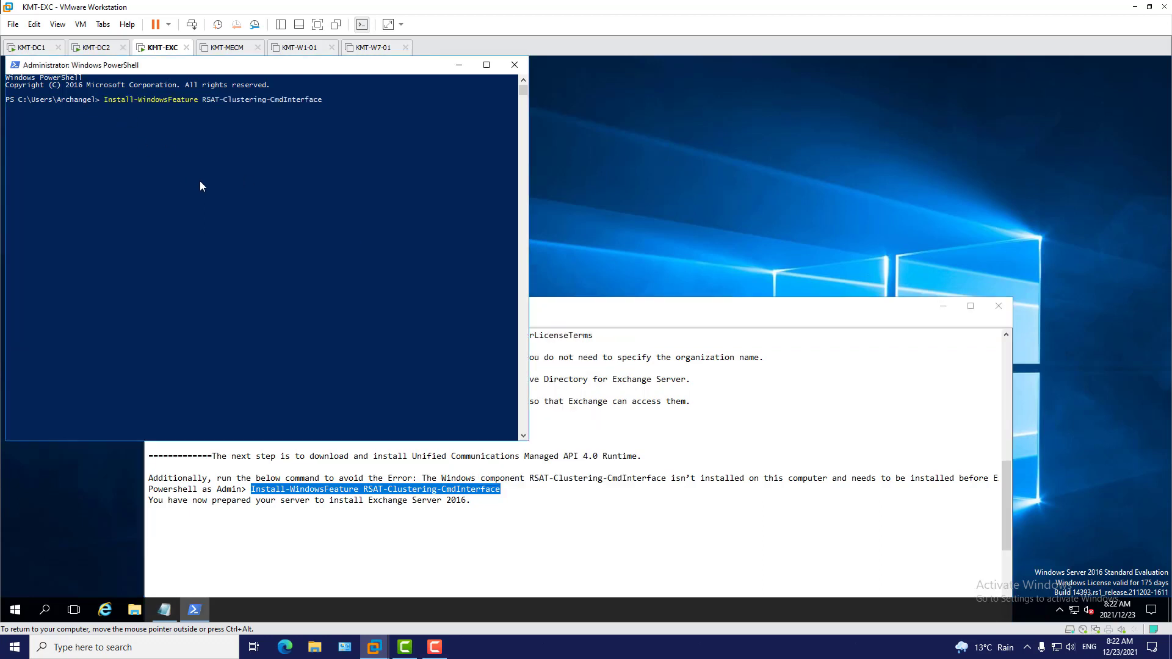
pyautogui.press('Return')
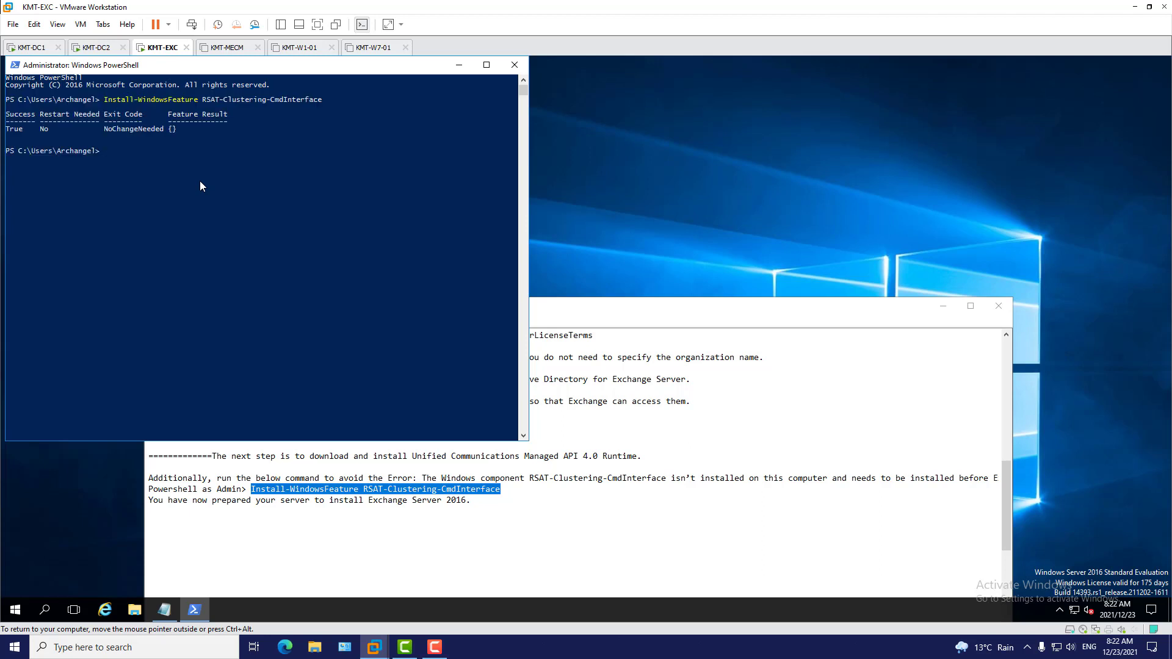
# Step: Minimize the Exchange2016commandsInstallation notes and close the administrator PowerShell window
pyautogui.click(411, 515)
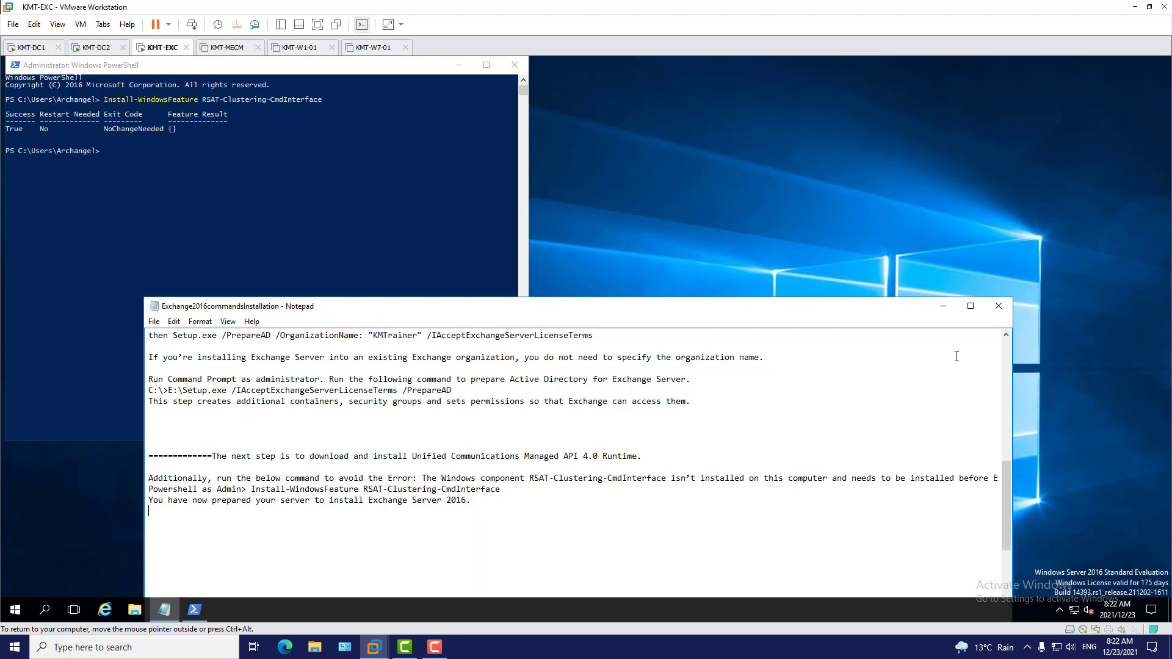
pyautogui.click(943, 307)
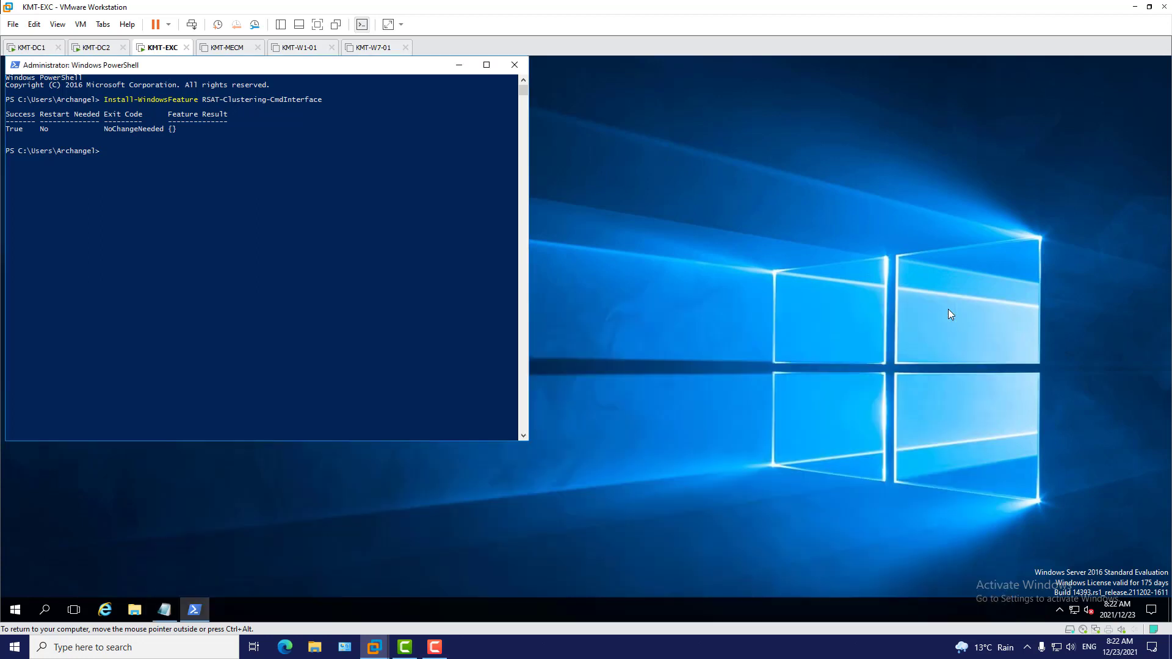
pyautogui.click(523, 70)
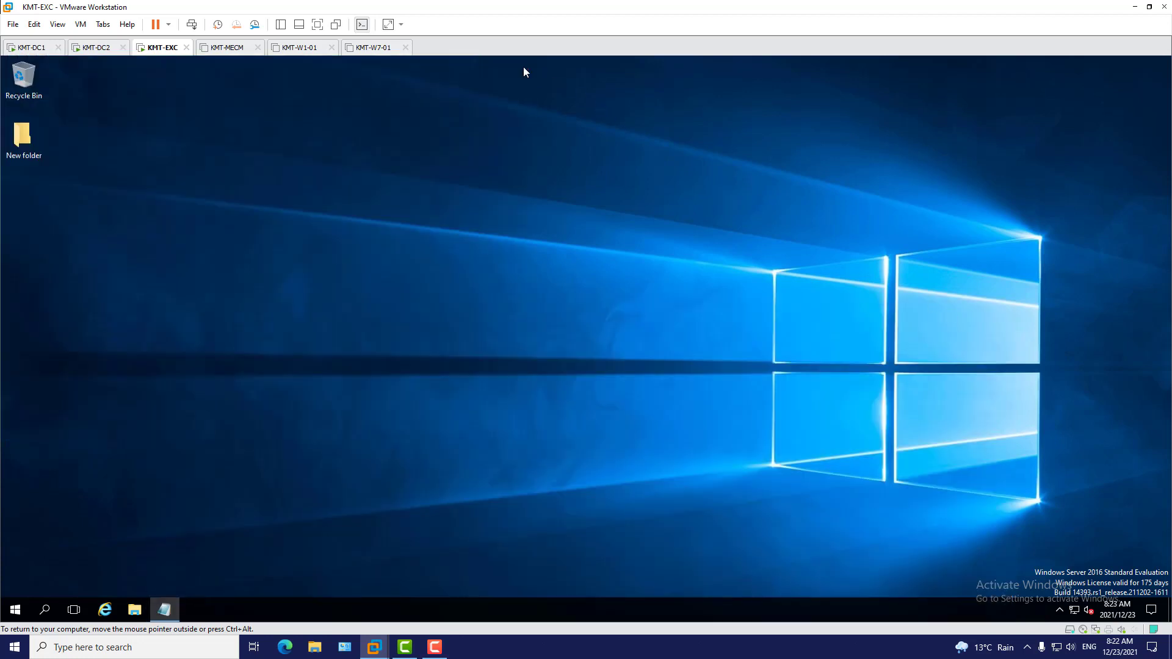
# Step: Restart KMT-EXC, giving Hardware: Installation (Unplanned) as the reason
pyautogui.click(13, 610)
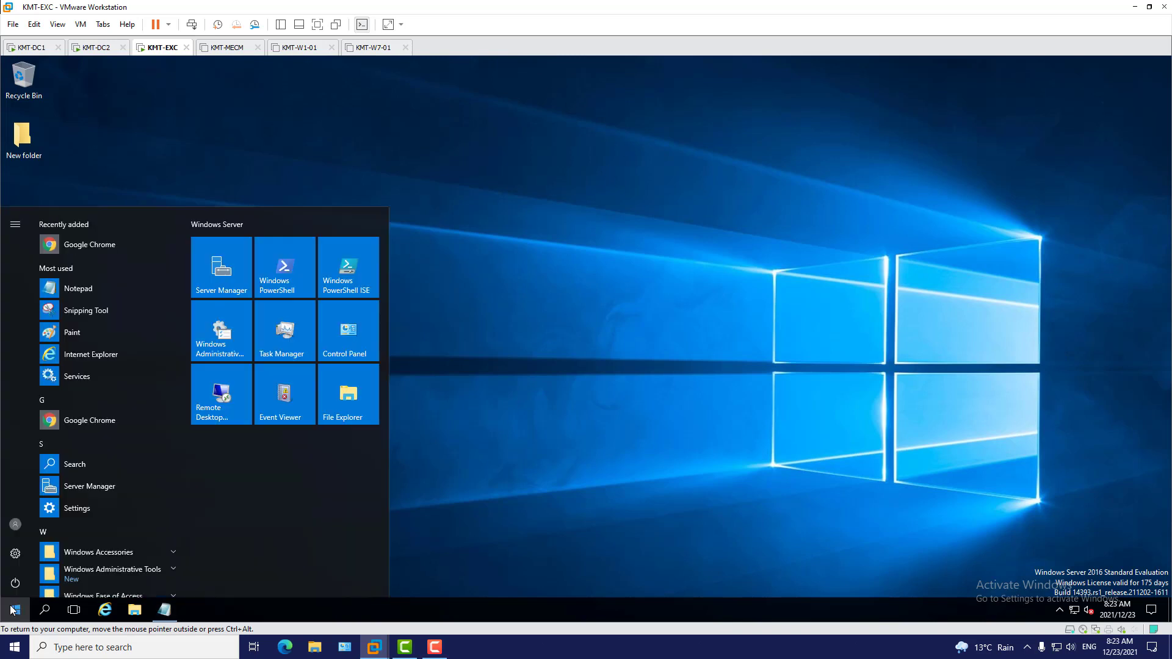
pyautogui.click(15, 583)
pyautogui.click(19, 552)
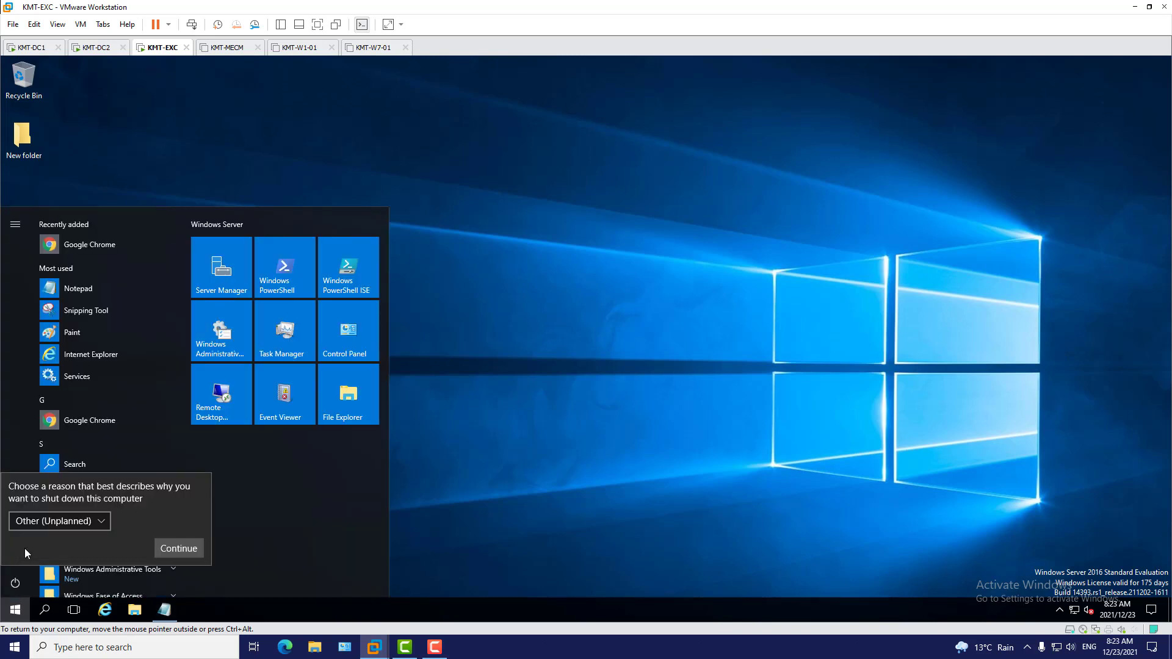
pyautogui.click(61, 521)
pyautogui.click(116, 500)
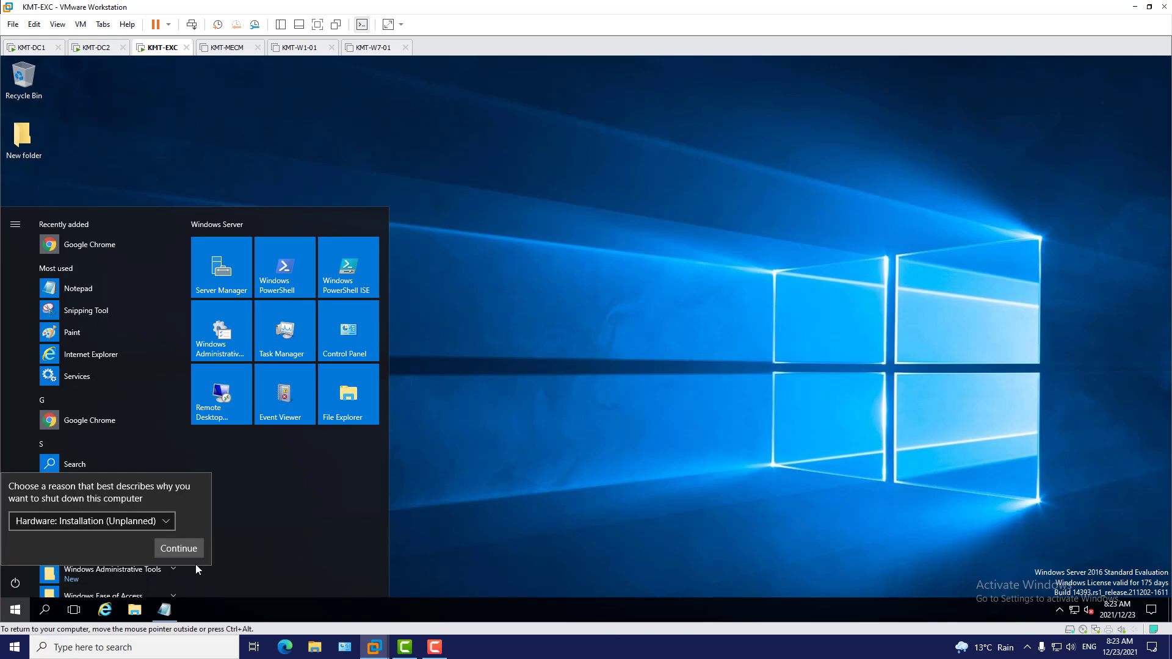
pyautogui.click(194, 551)
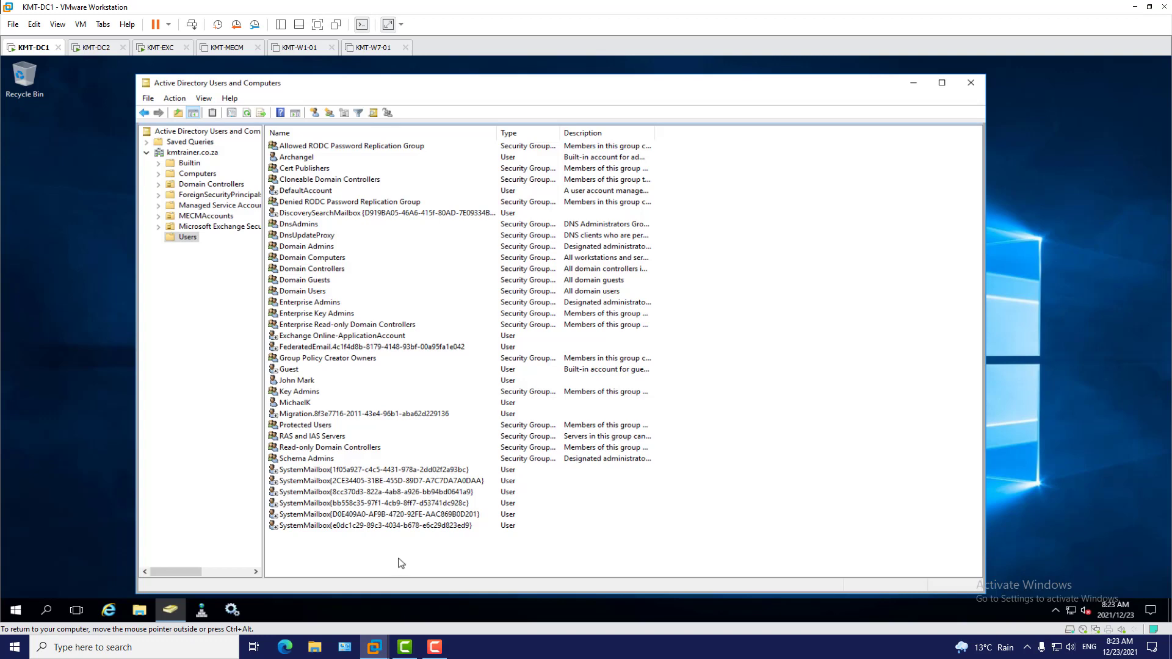
# Step: On KMT-DC1, refresh the Users container and examine the SystemMailbox, Exchange Online-ApplicationAccount and FederatedEmail accounts
pyautogui.press('F5')
pyautogui.moveTo(480, 552); pyautogui.dragTo(344, 479)
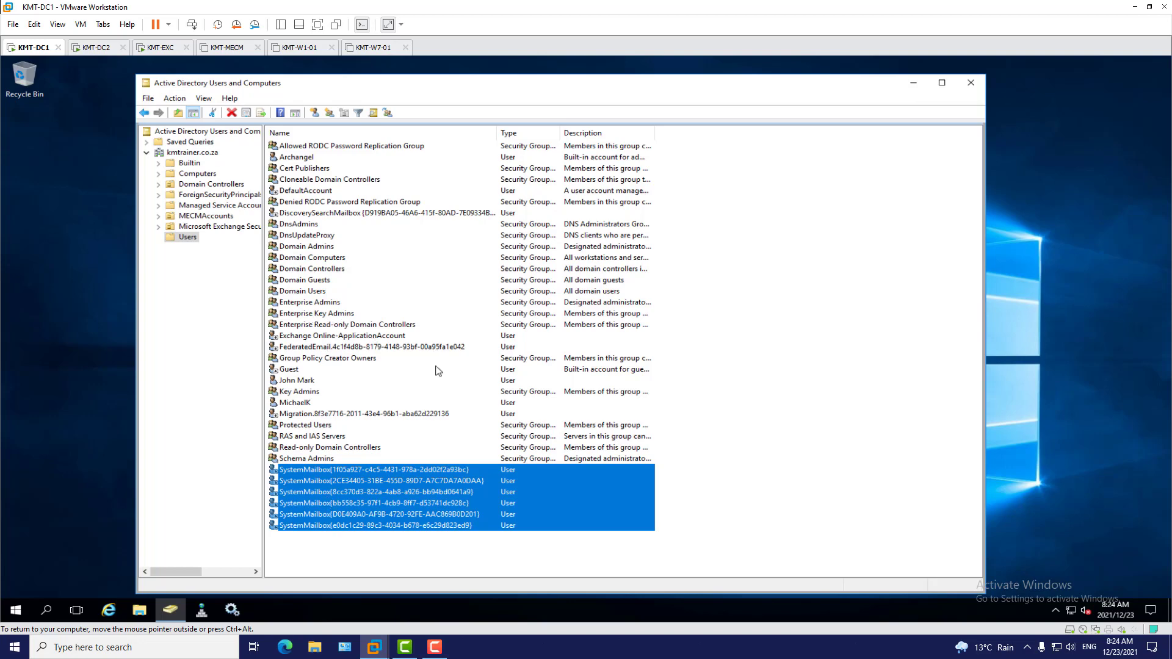
pyautogui.click(364, 337)
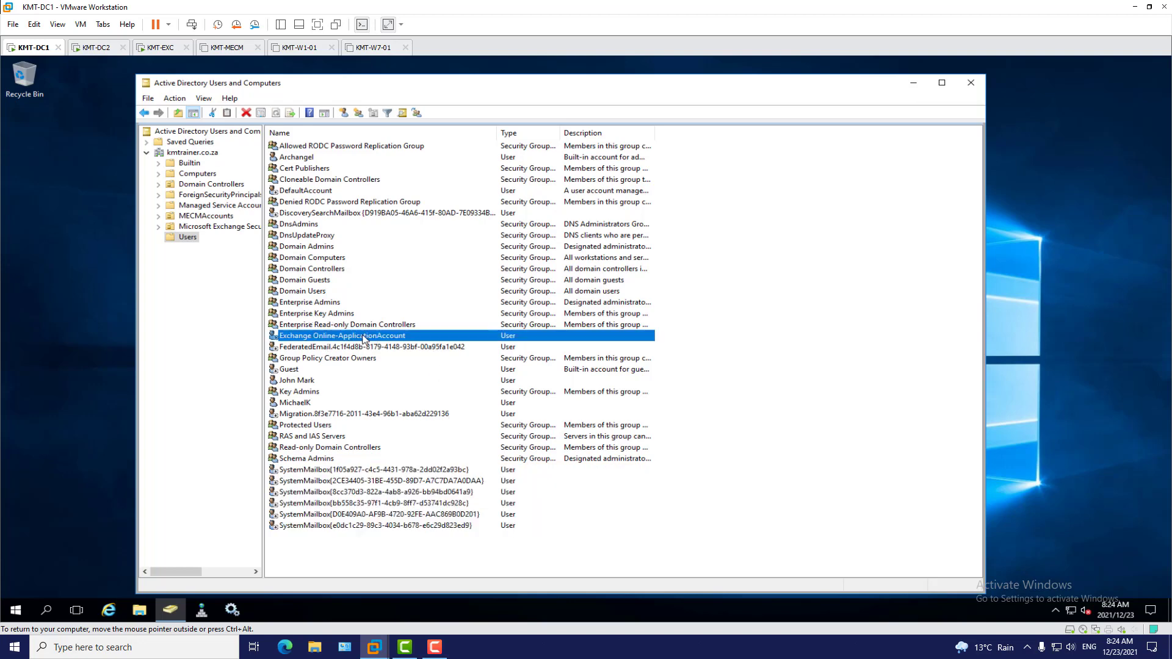
pyautogui.click(369, 349)
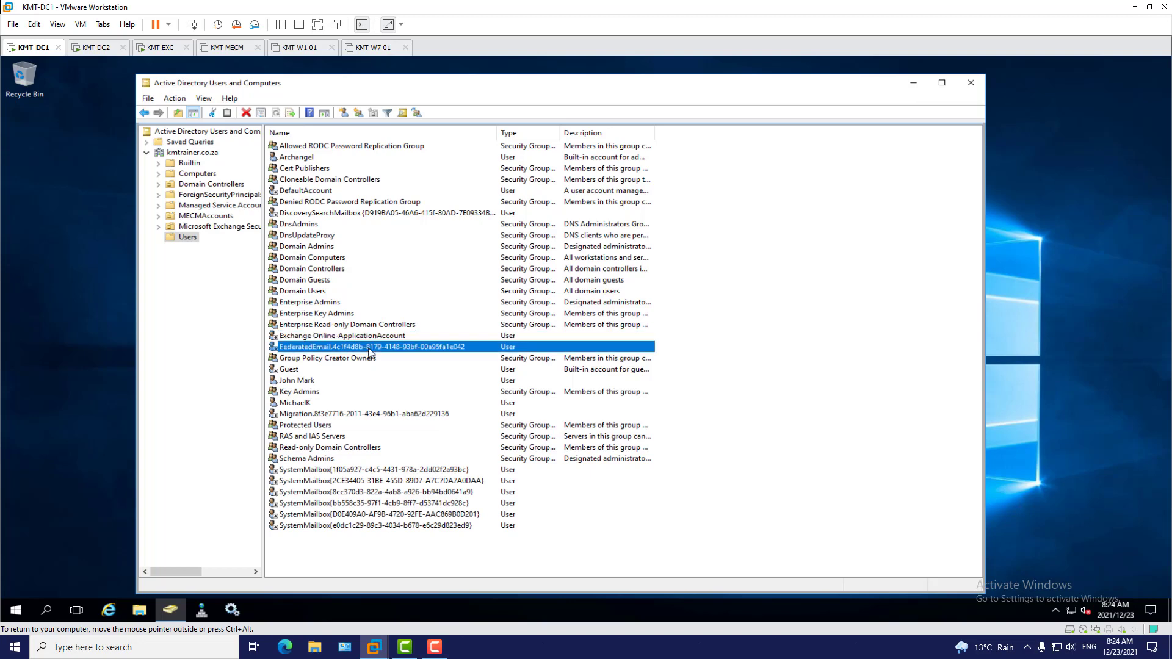
pyautogui.click(372, 340)
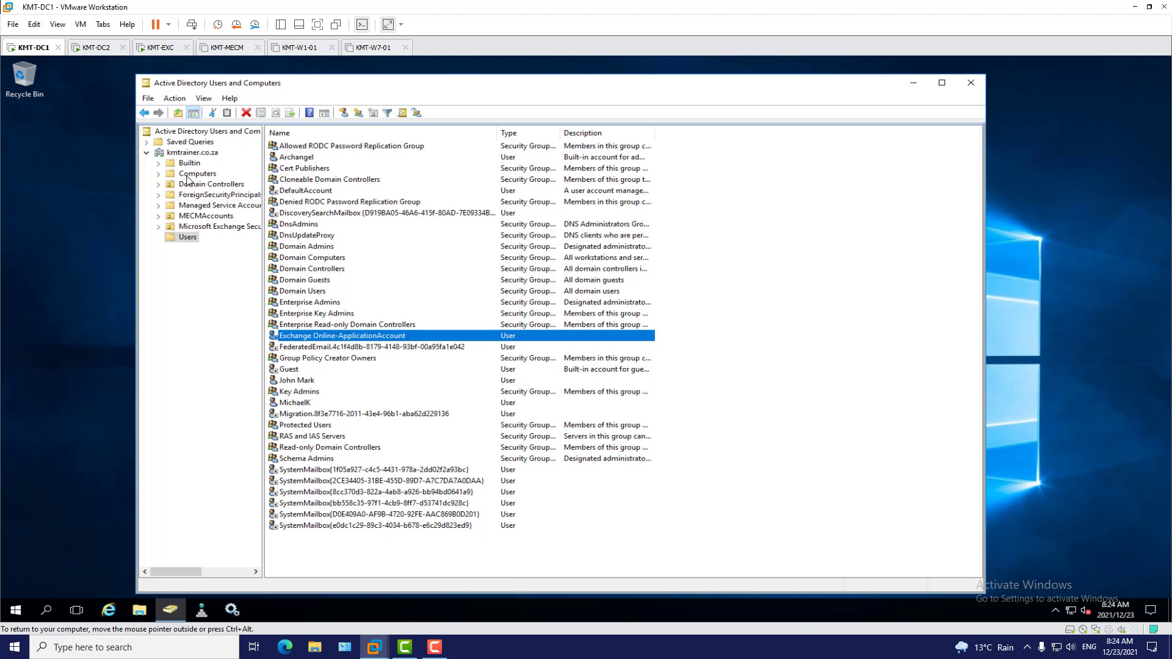
# Step: Examine the Builtin and ForeignSecurityPrincipals containers and the groups in Microsoft Exchange Security Groups, and return to Users
pyautogui.click(157, 164)
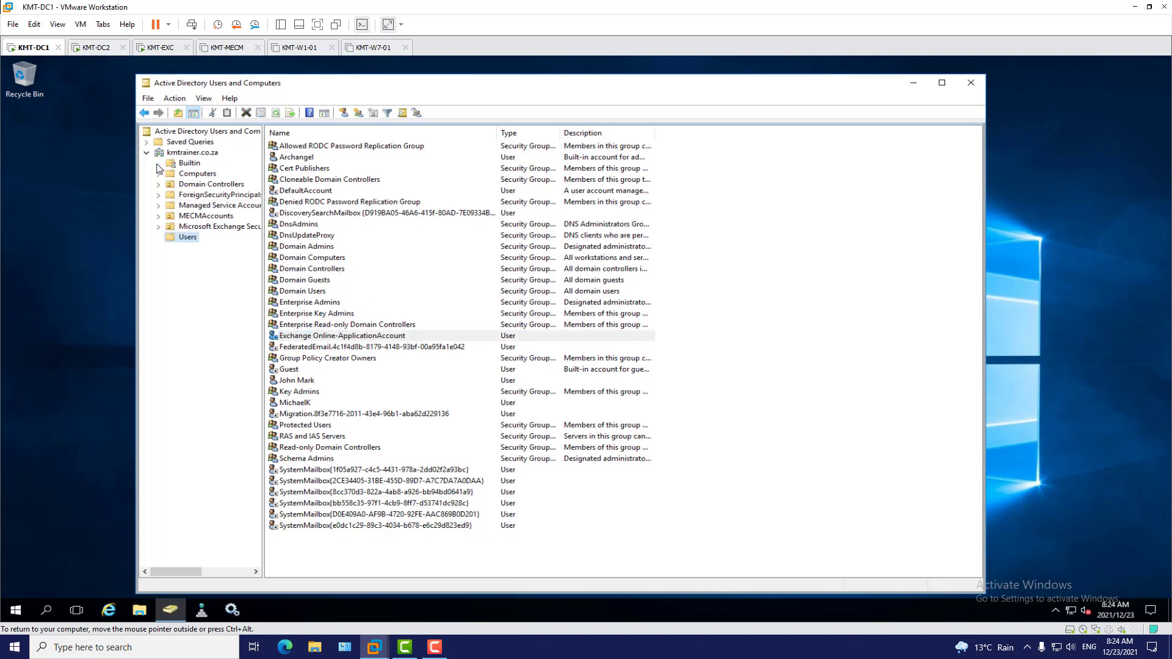
pyautogui.click(189, 163)
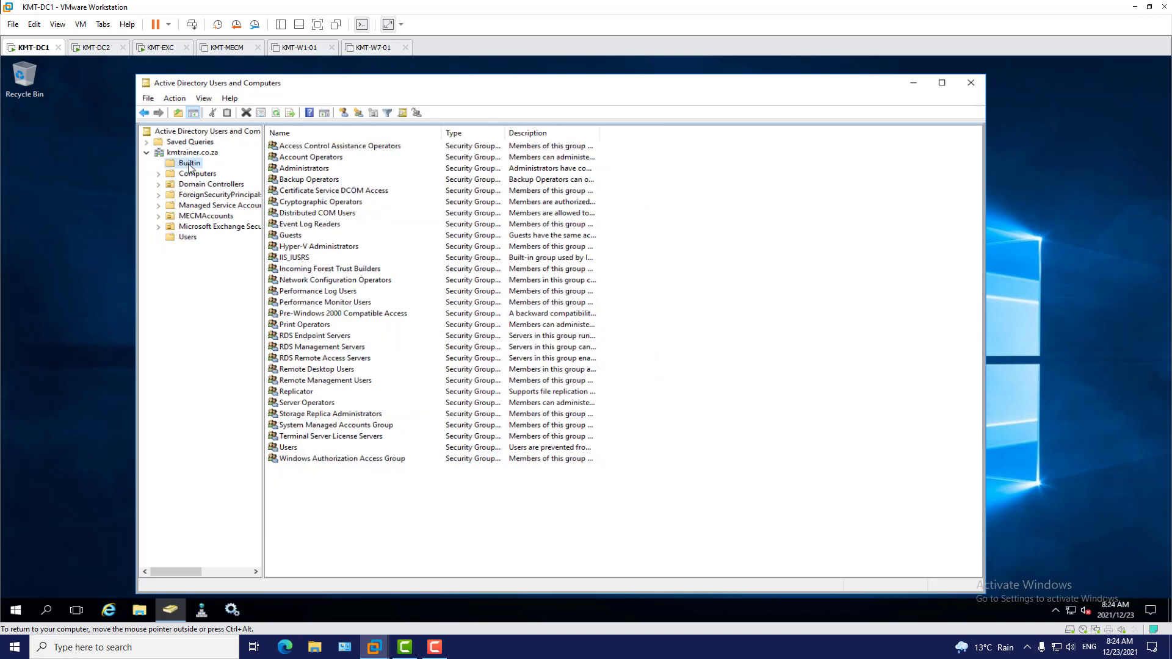
pyautogui.click(216, 195)
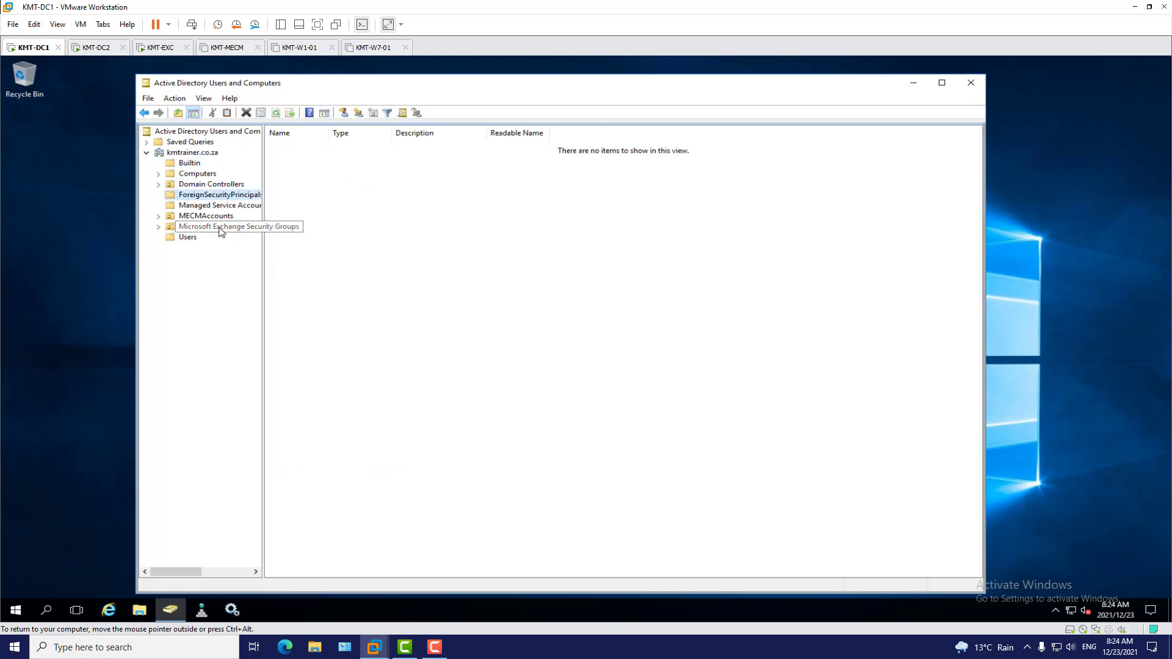
pyautogui.click(220, 228)
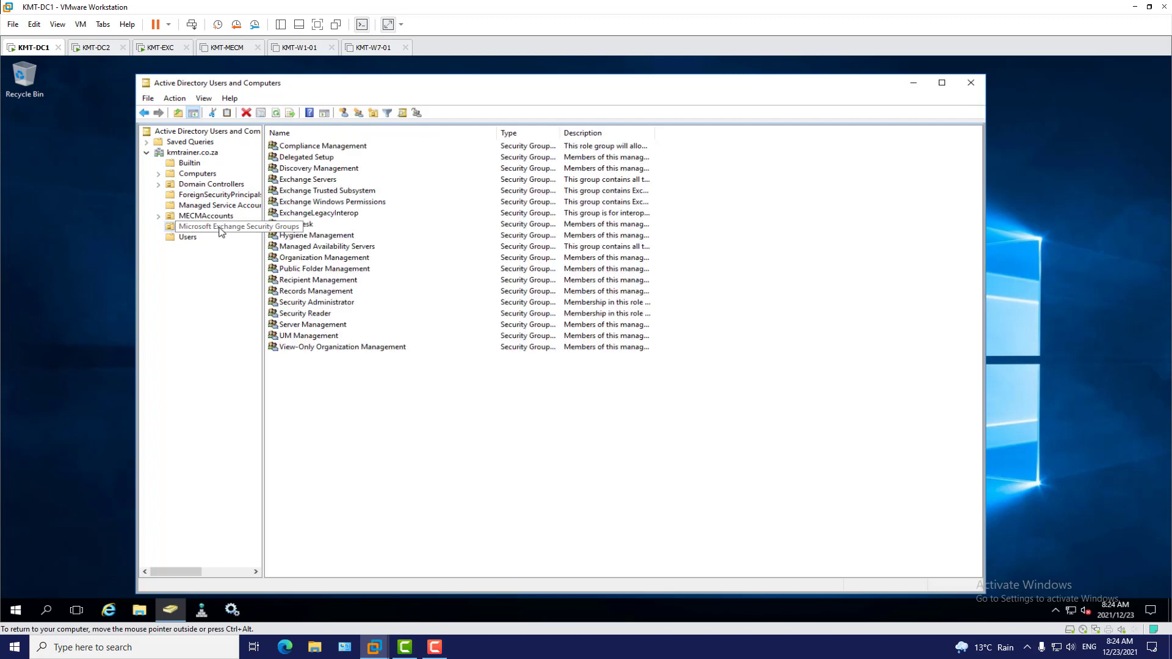
pyautogui.moveTo(390, 414); pyautogui.dragTo(299, 126)
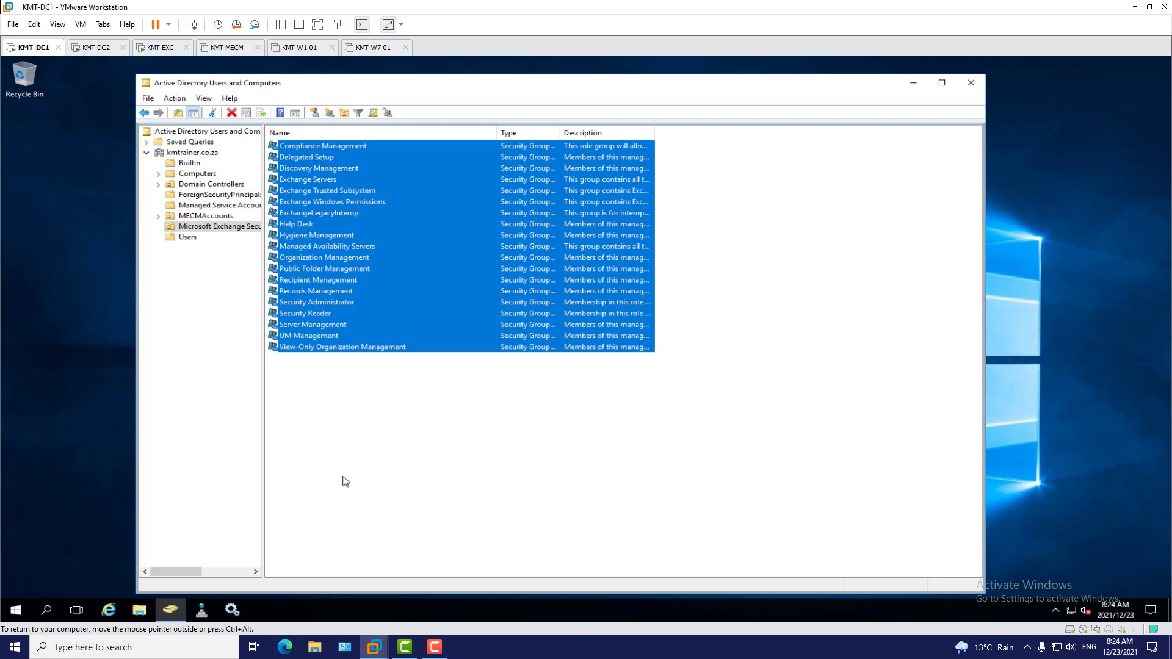
pyautogui.click(234, 364)
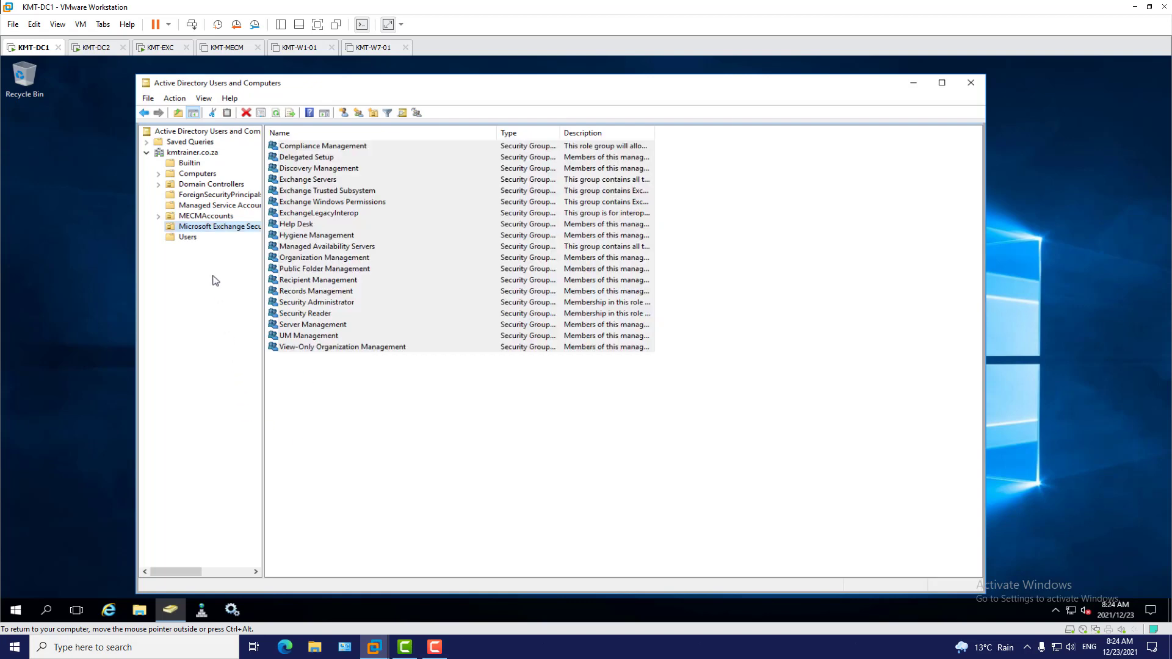
pyautogui.click(191, 241)
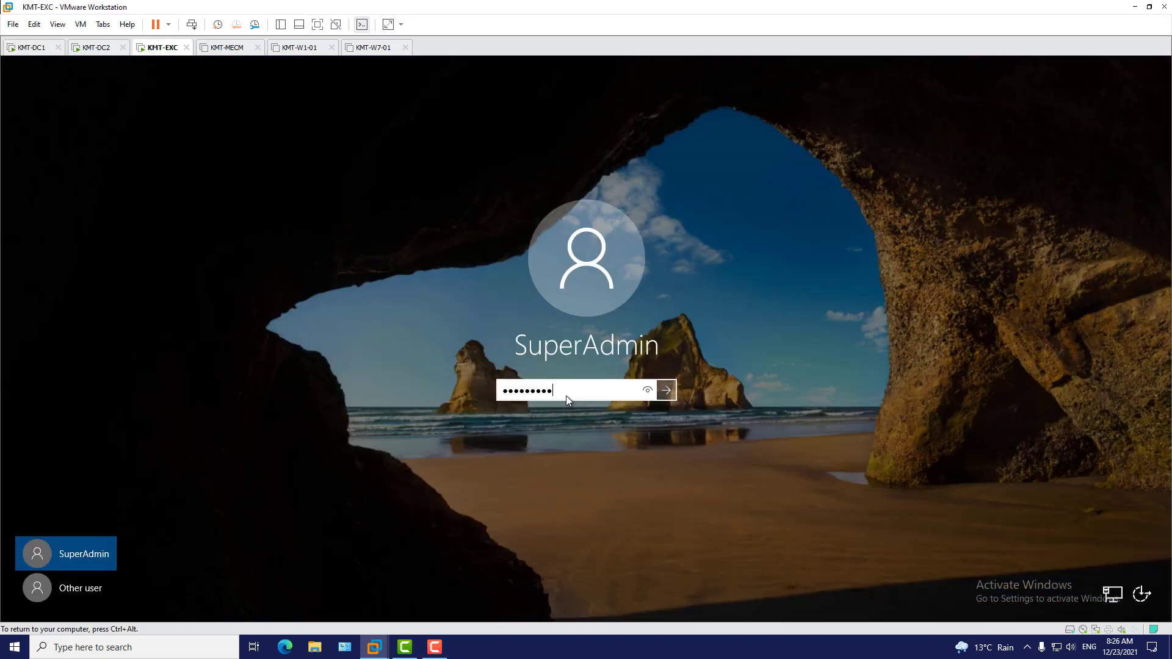
# Step: Sign in to KMT-EXC with the account password and launch Setup from the EXCHANGESERVER2016-X64-CU20 drive
pyautogui.press('Return')
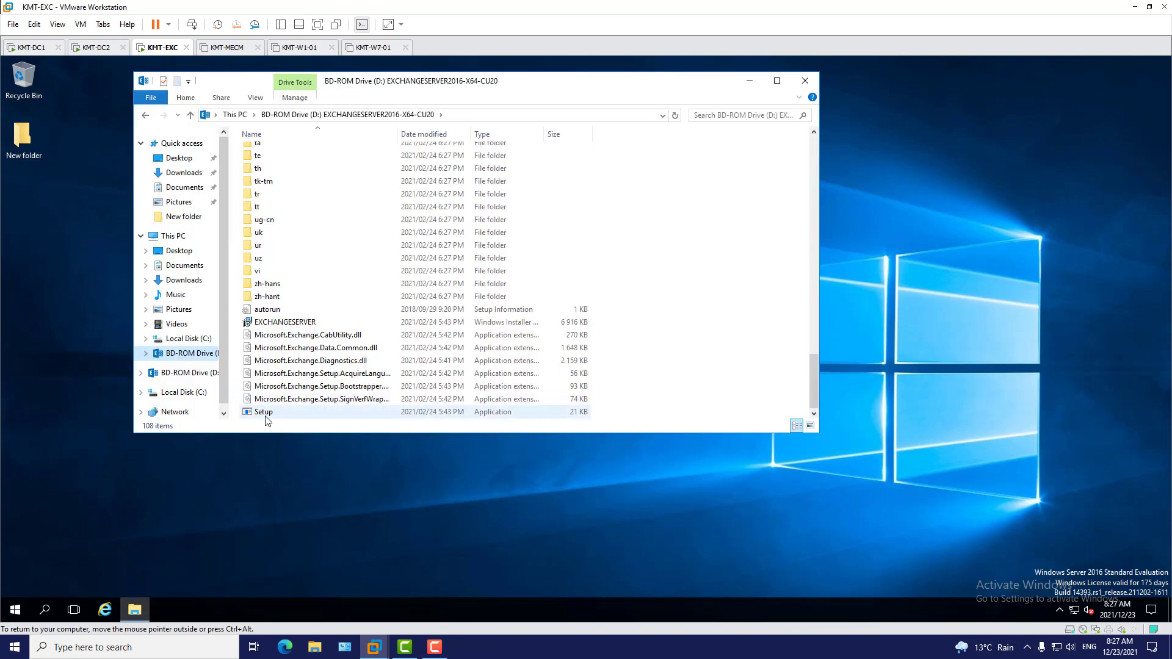
pyautogui.doubleClick(266, 412)
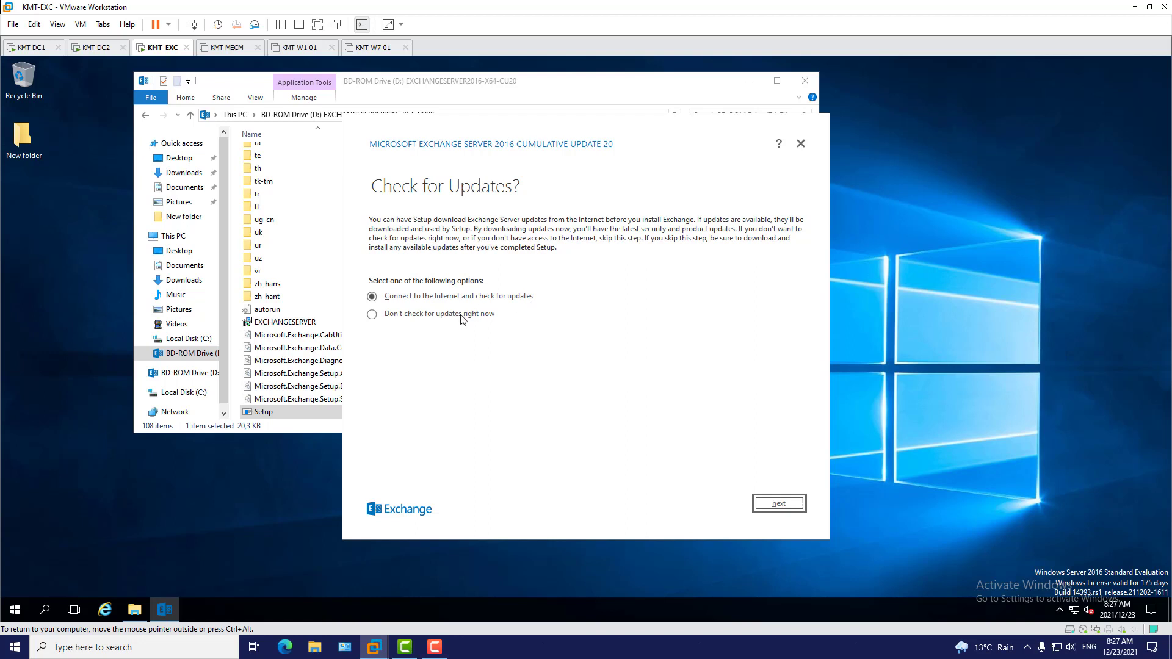
# Step: Skip the update check in Exchange Server 2016 Cumulative Update 20 setup and accept the license agreement
pyautogui.click(373, 315)
pyautogui.click(787, 502)
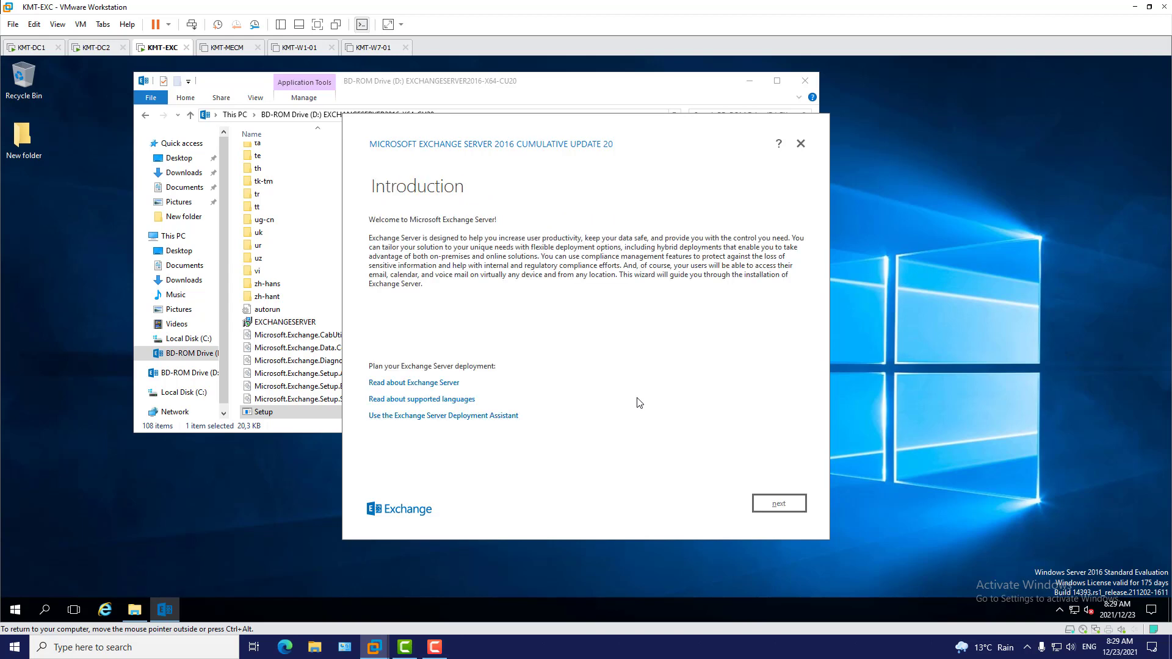
pyautogui.click(791, 504)
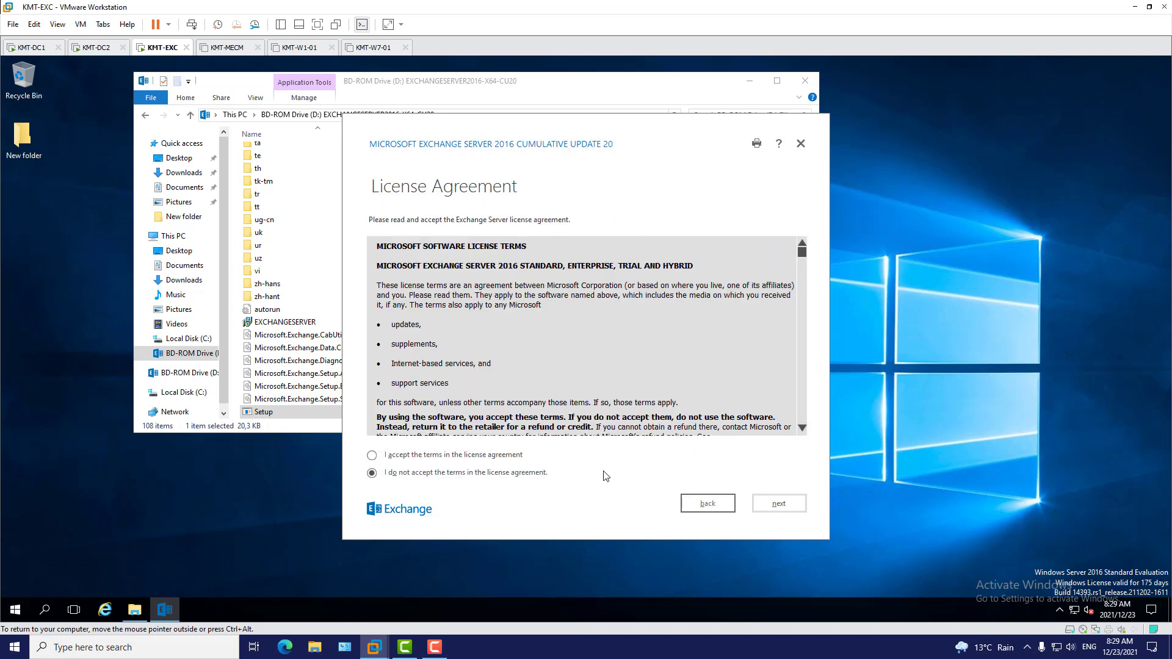
pyautogui.click(458, 457)
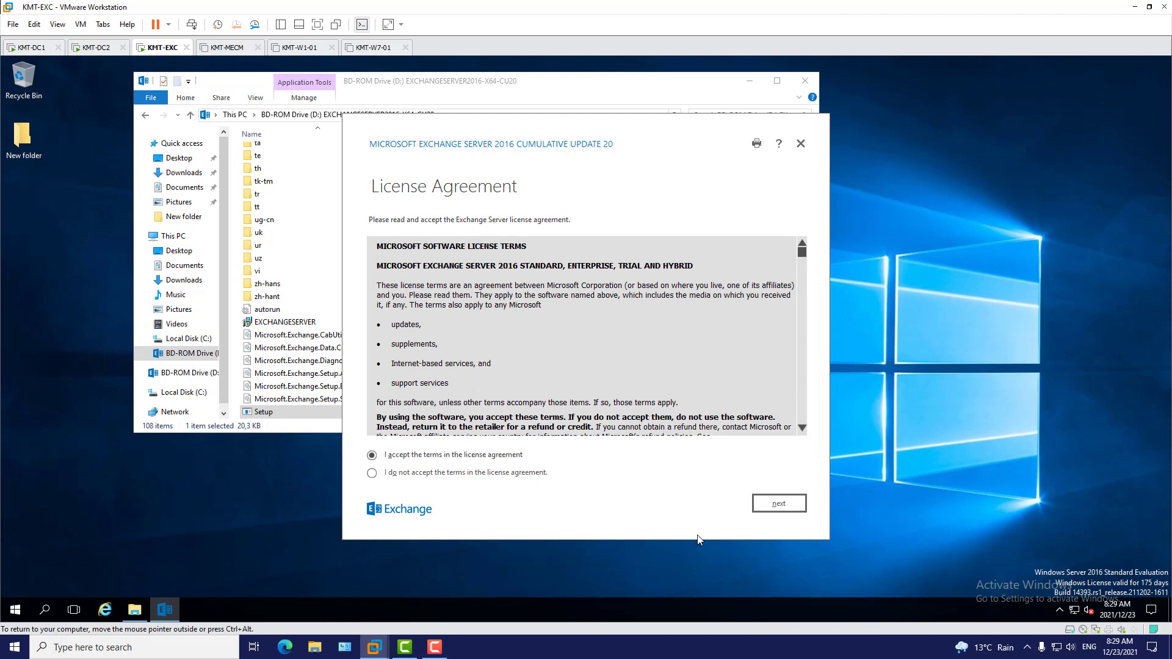
pyautogui.moveTo(802, 258); pyautogui.dragTo(806, 424)
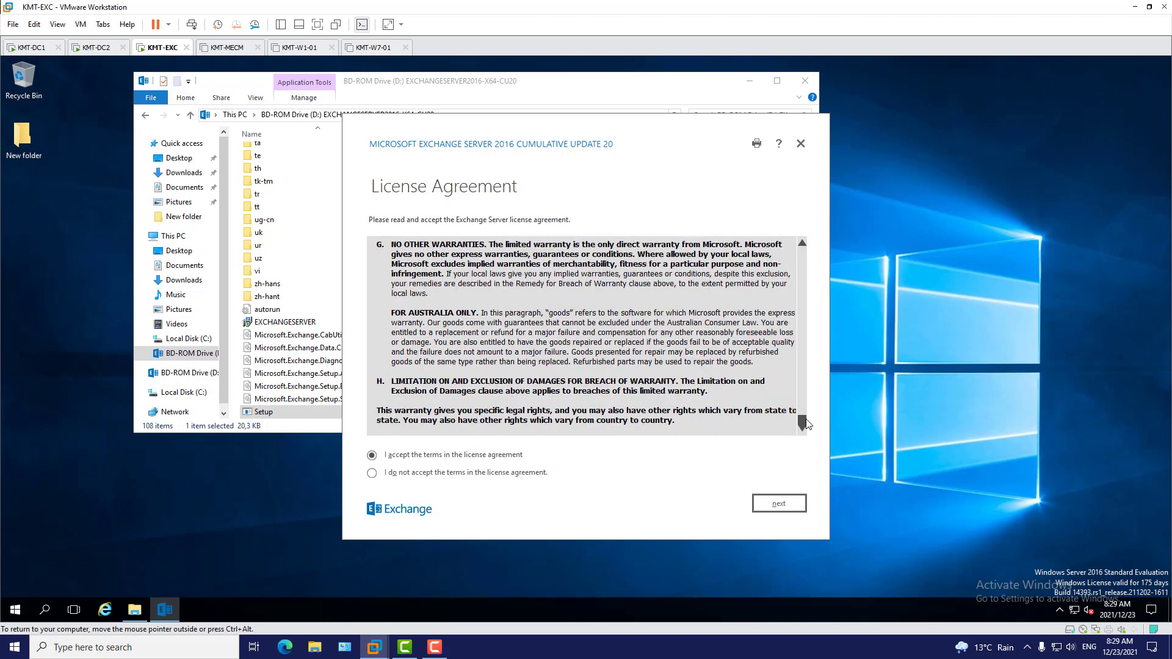
pyautogui.click(786, 507)
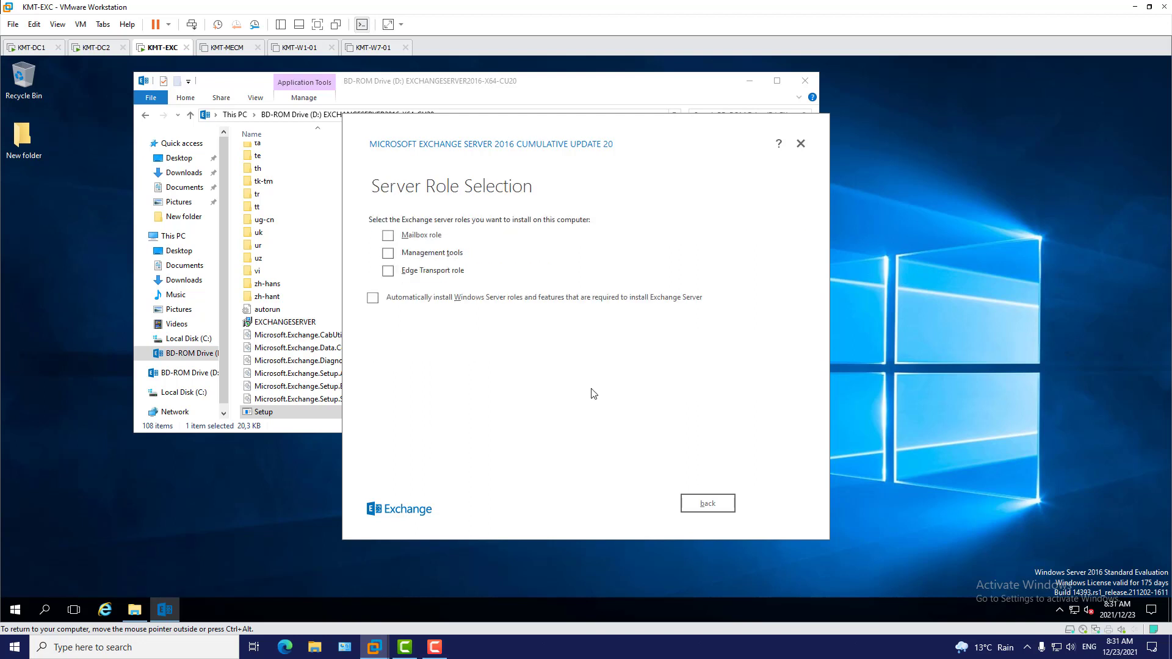
# Step: Choose the Mailbox role with automatic installation of required Windows features, keep the default path and malware scanning enabled, and run the readiness checks
pyautogui.click(388, 237)
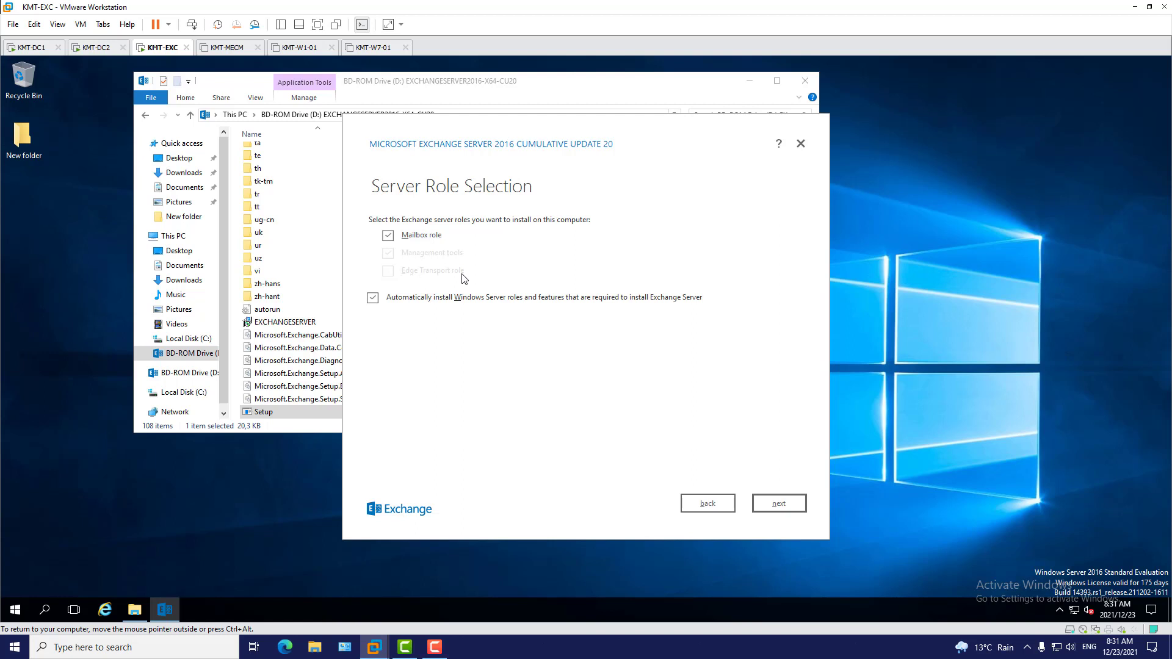
pyautogui.click(793, 508)
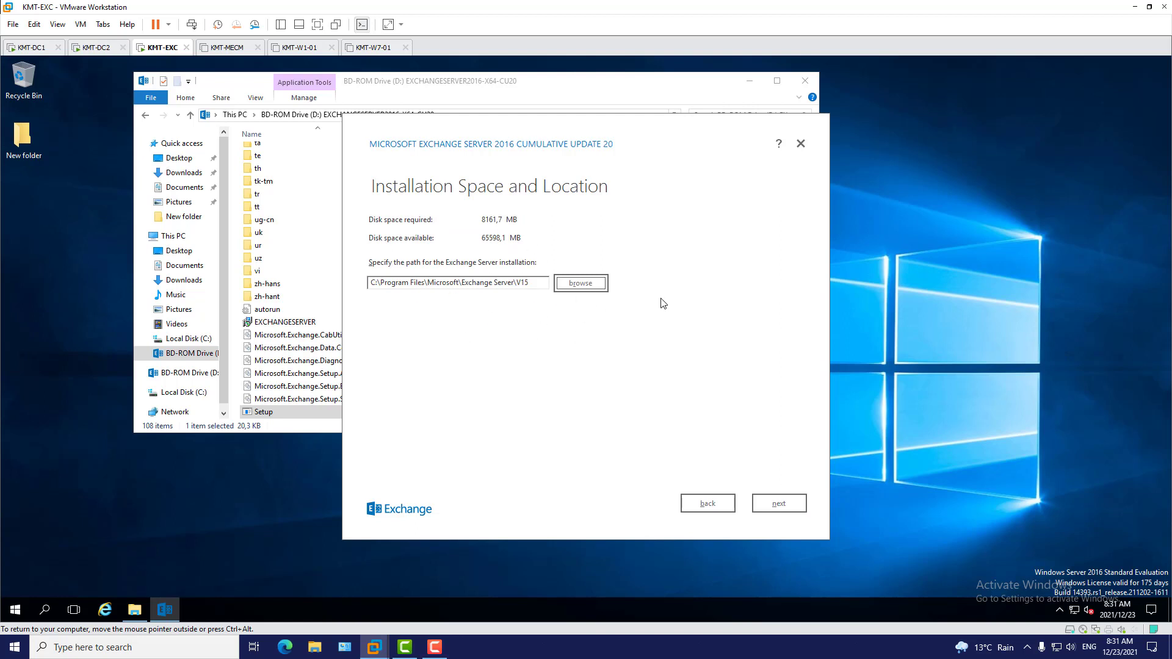
pyautogui.click(784, 506)
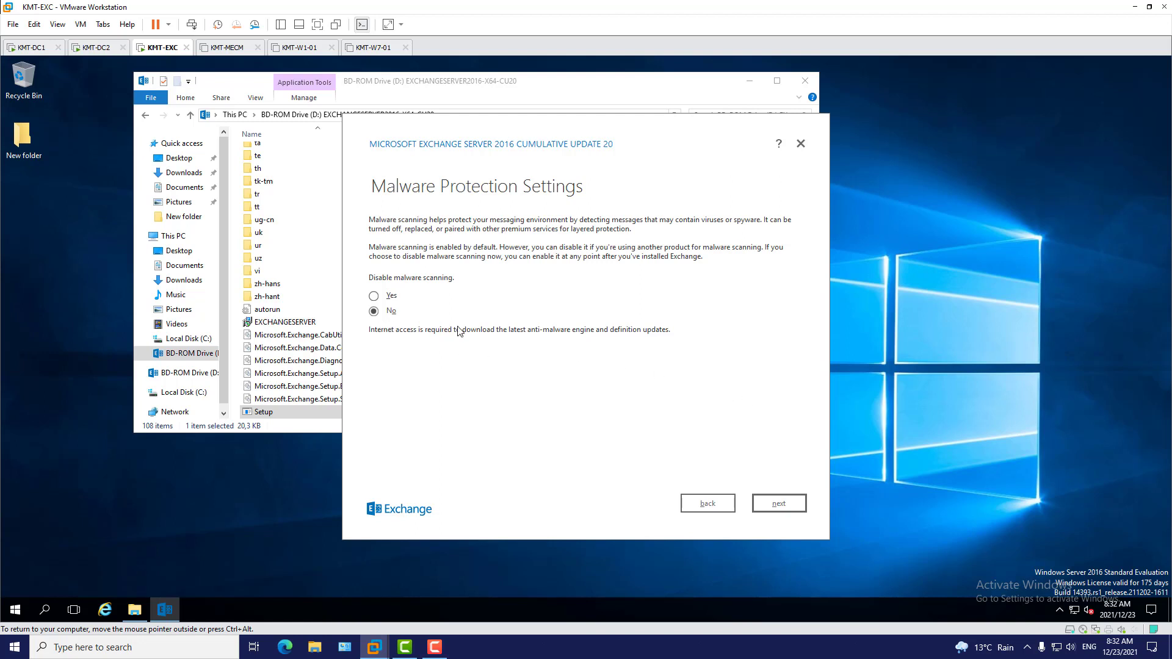
pyautogui.click(792, 505)
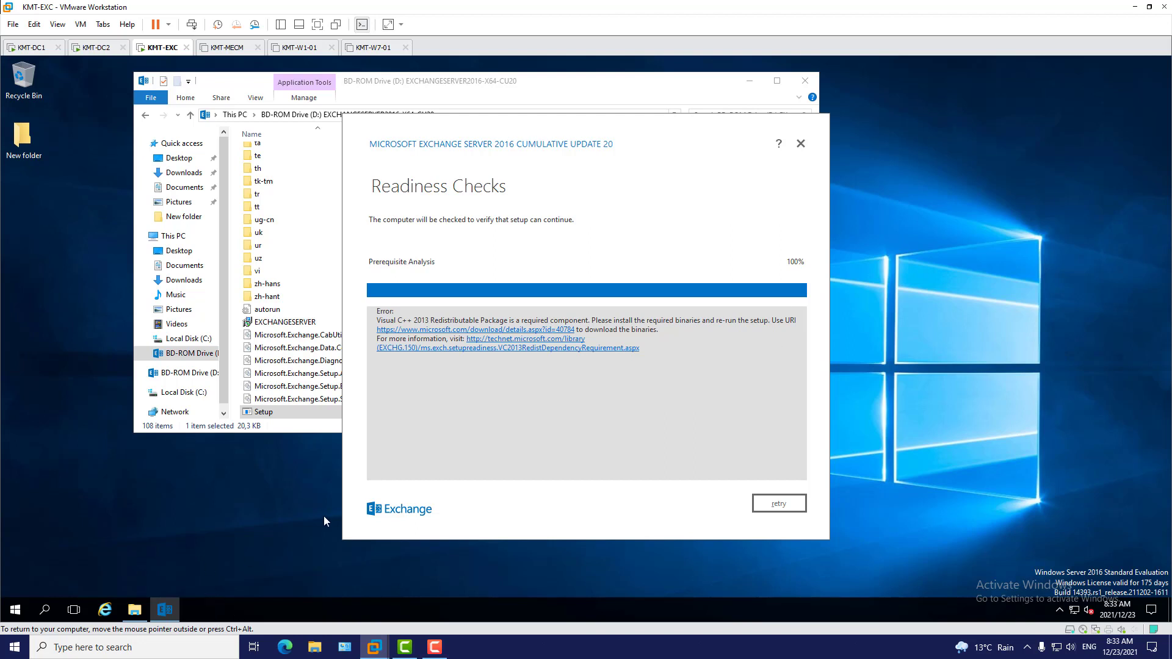
# Step: Open Google Chrome on KMT-EXC and search for "visual c++ 2013 download 64 bit"
pyautogui.click(15, 609)
pyautogui.click(86, 248)
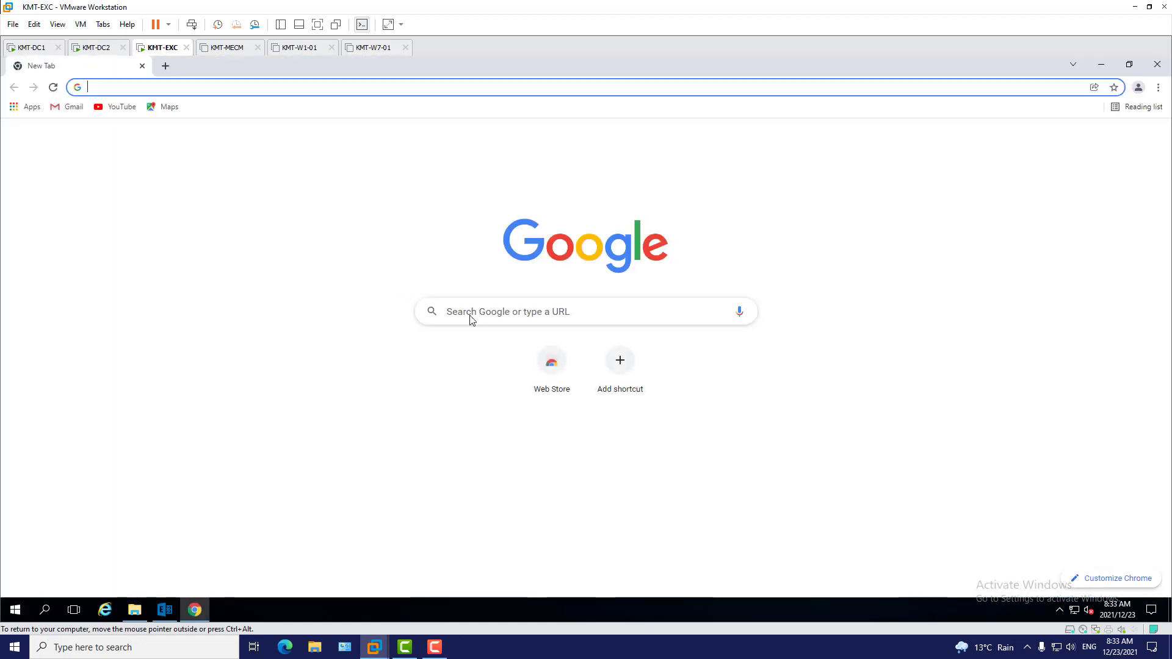
pyautogui.click(492, 313)
pyautogui.write('visual c++ 2013')
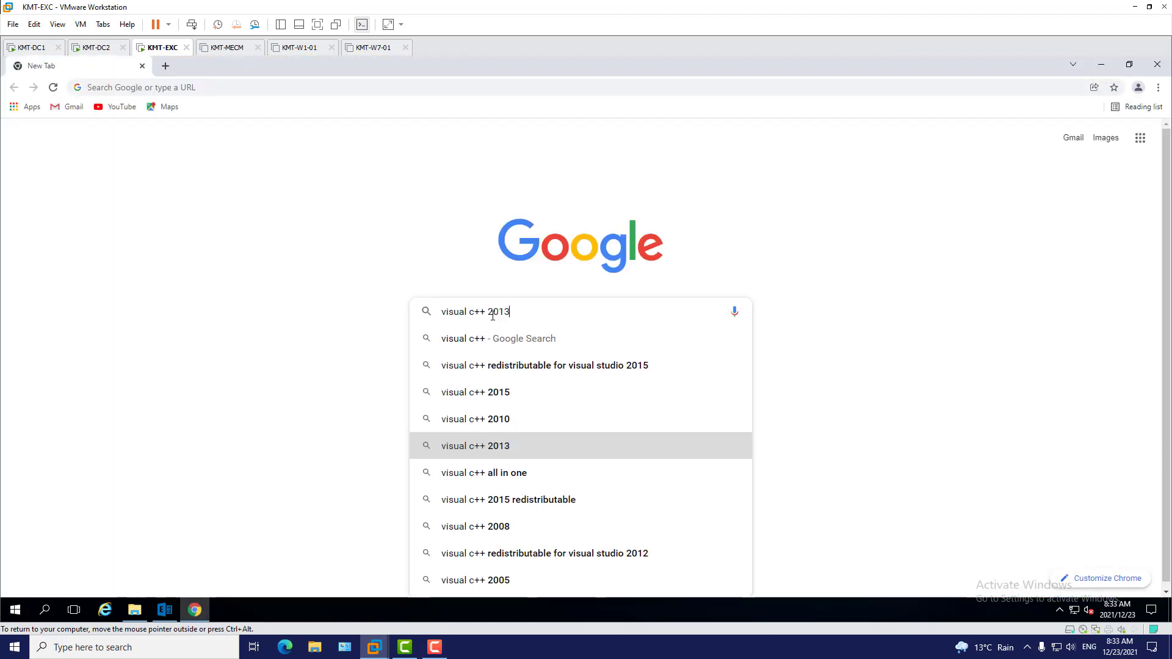
pyautogui.write(' do')
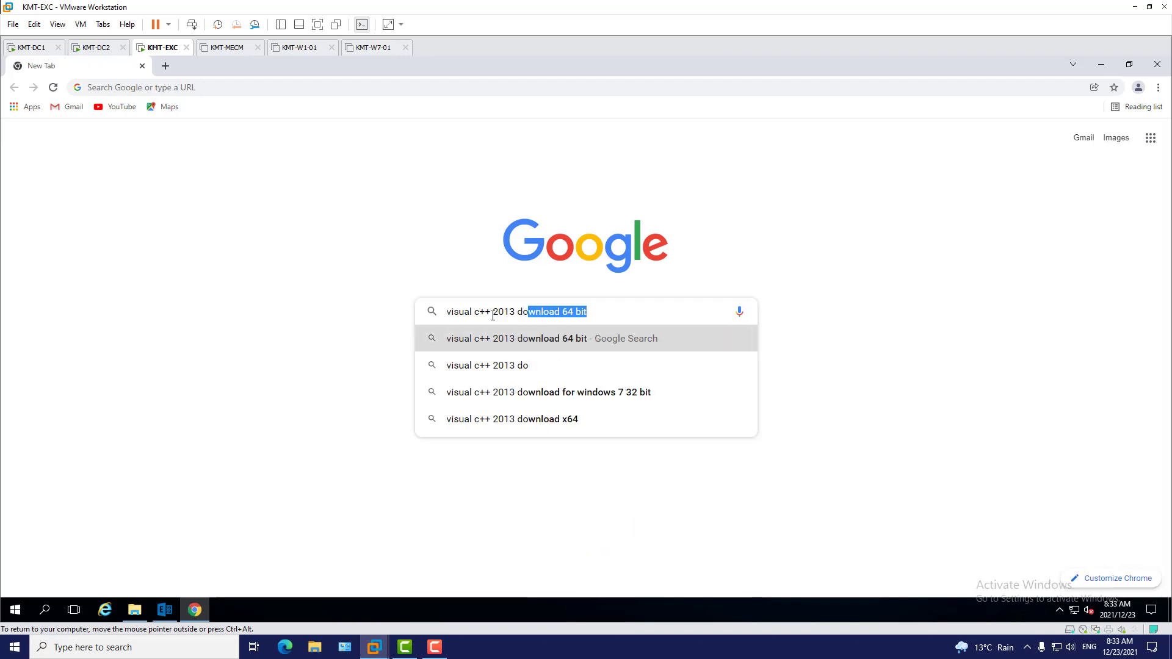
pyautogui.click(568, 338)
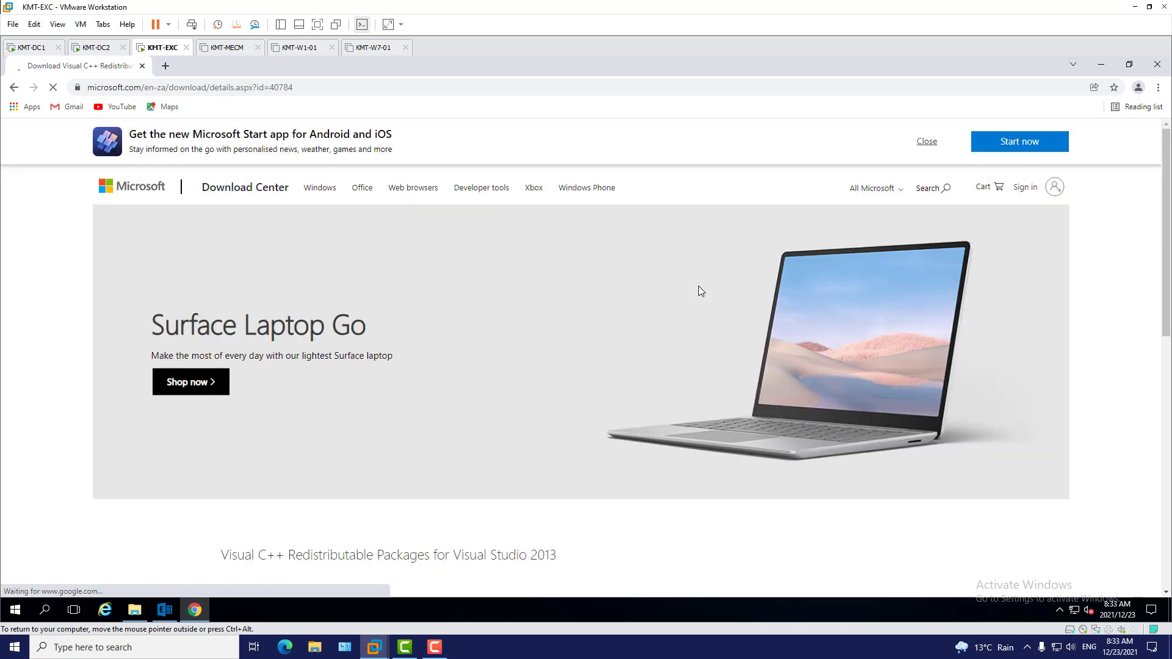
# Step: Download vcredist_x64.exe in English from the Visual C++ Redistributable Packages for Visual Studio 2013 page
pyautogui.scroll(-3, 699, 292)
pyautogui.scroll(-2, 700, 293)
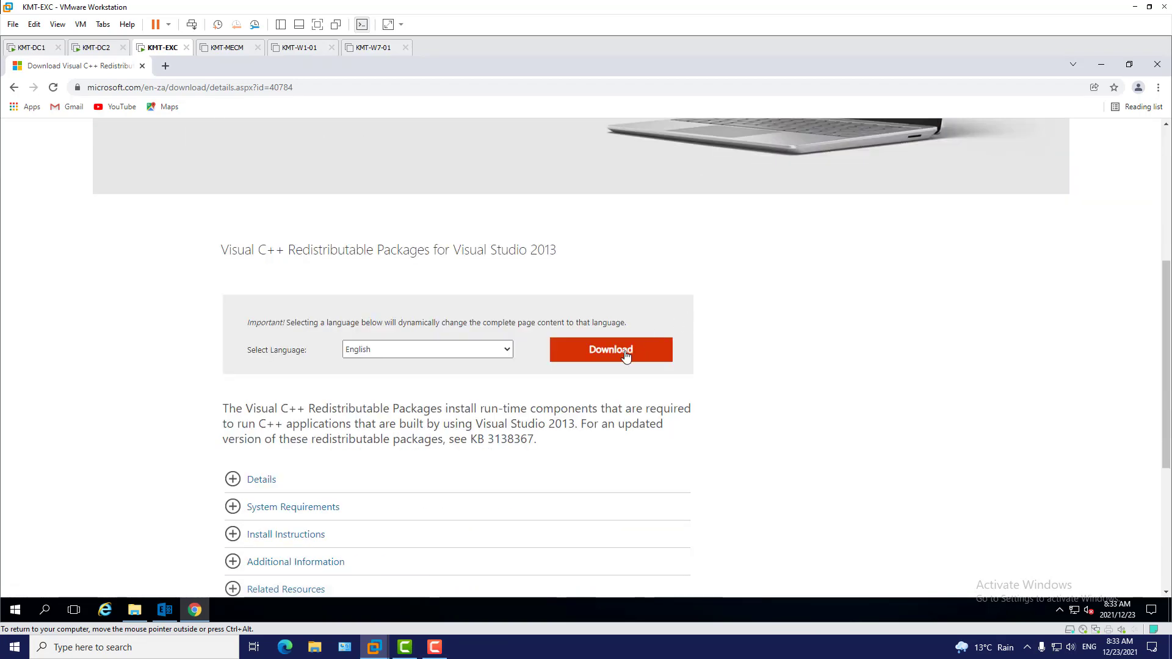
pyautogui.click(608, 347)
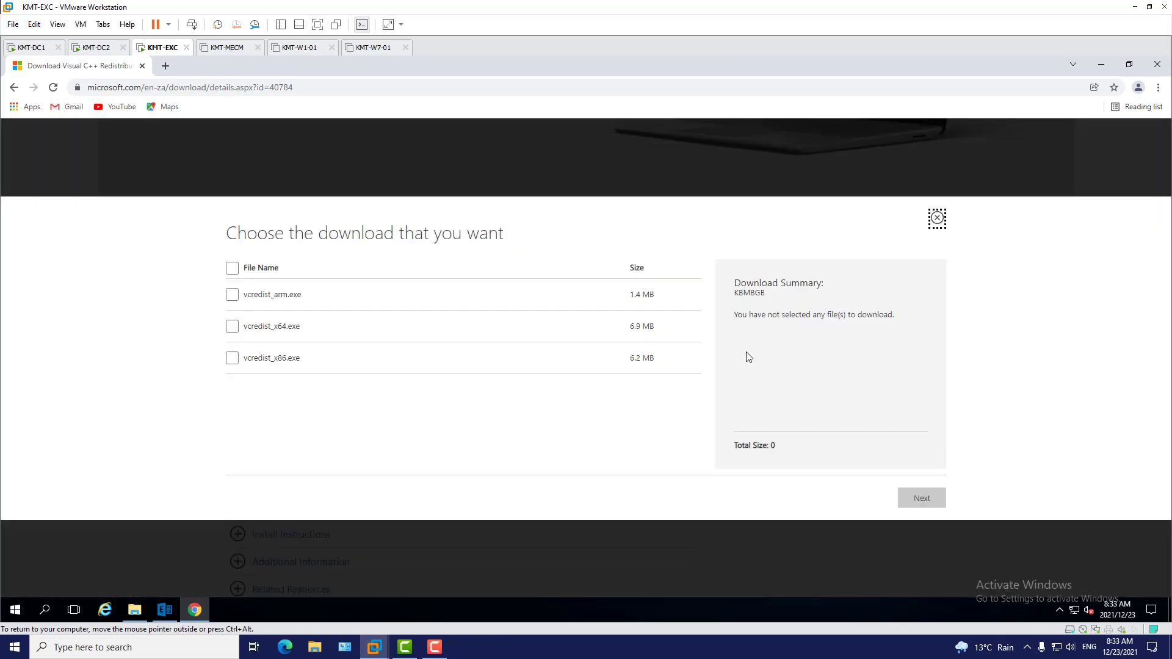
pyautogui.click(233, 326)
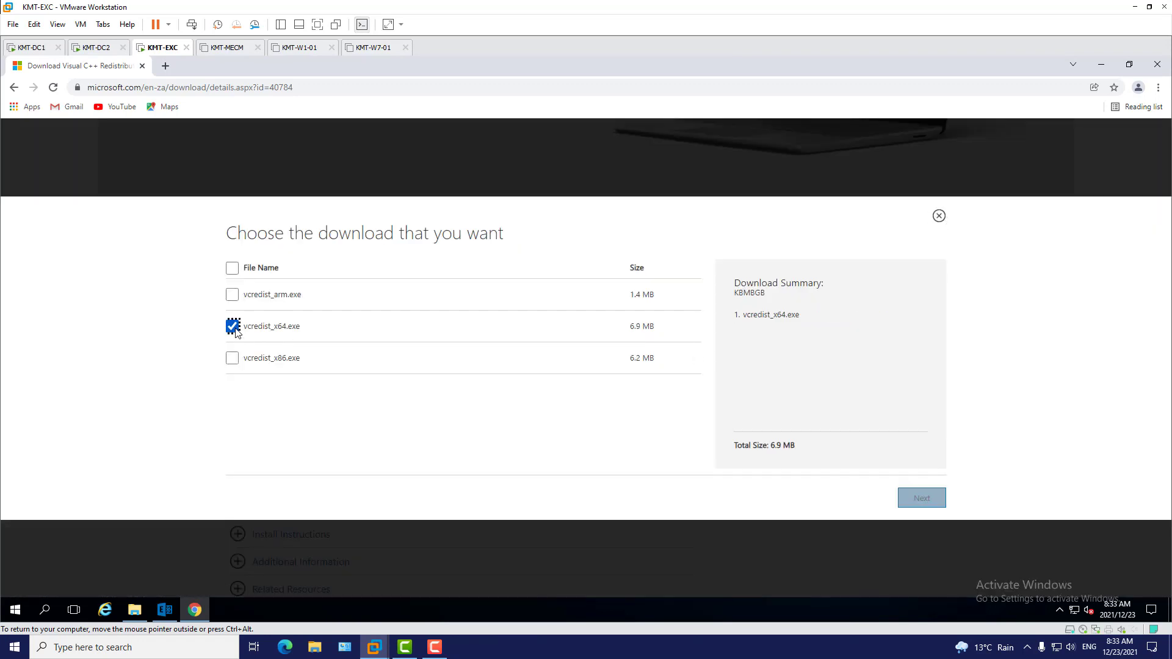
pyautogui.click(928, 501)
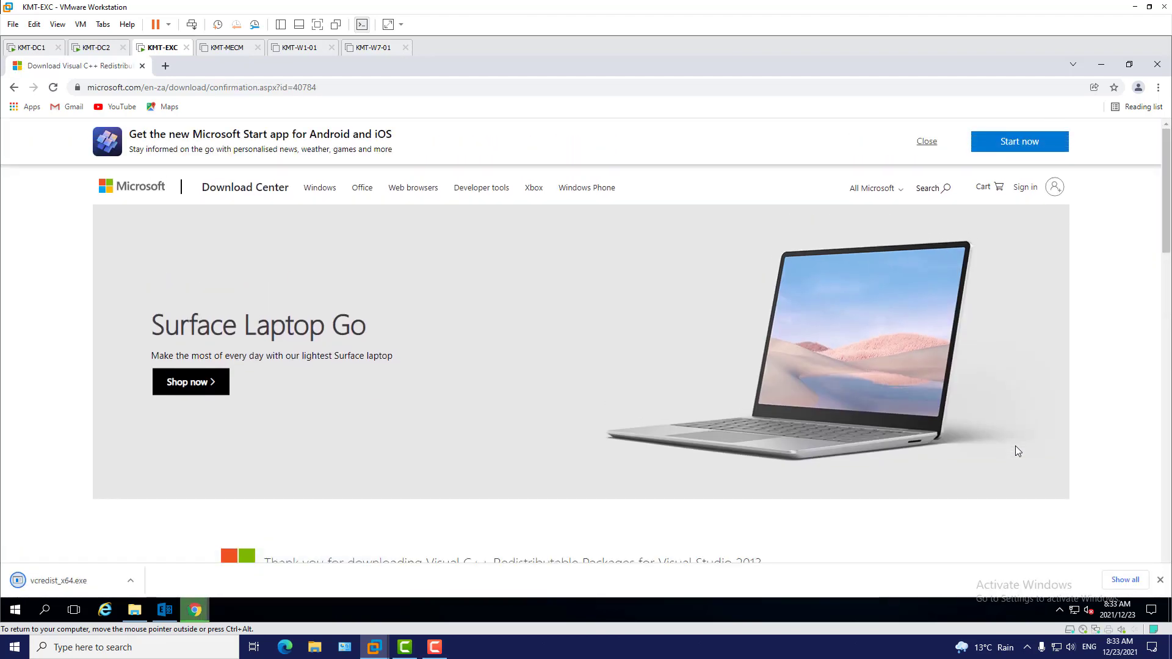
# Step: Run the downloaded vcredist_x64.exe, accept the license terms, install the Visual C++ 2013 Redistributable (x64), and close its installer
pyautogui.click(58, 581)
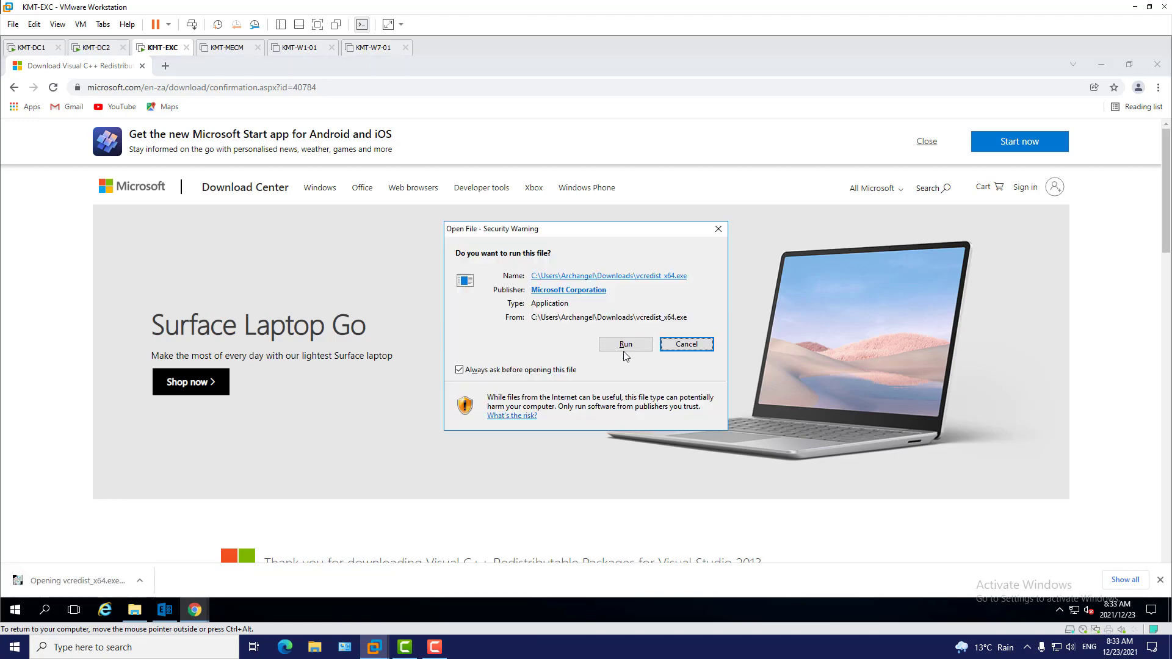
pyautogui.click(625, 345)
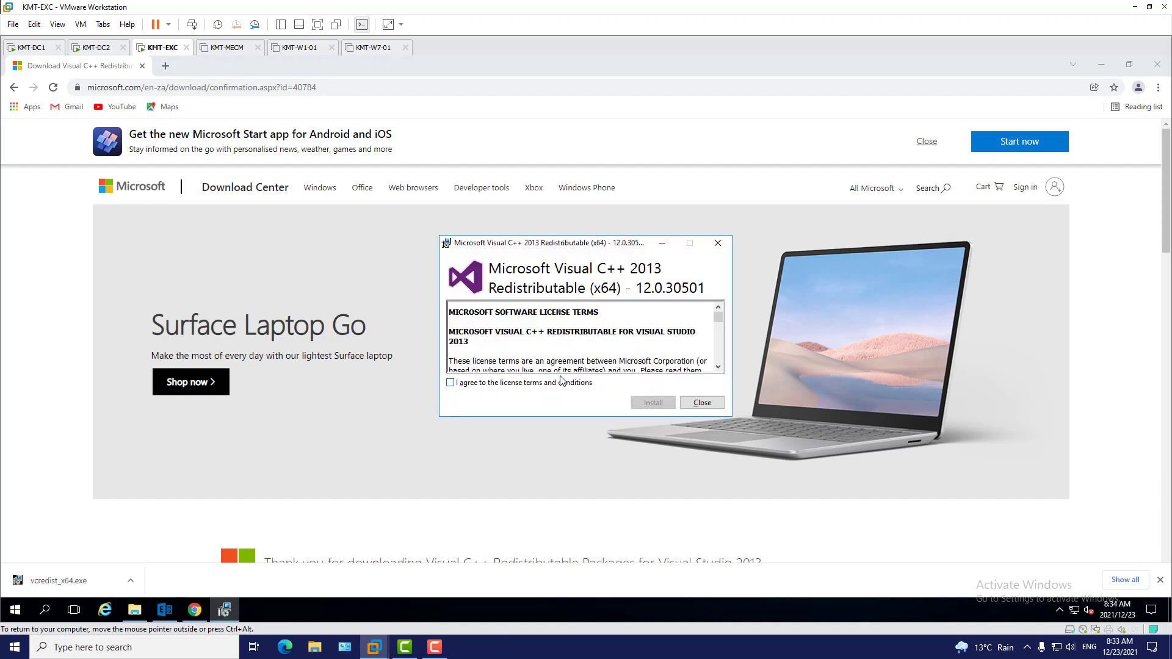
pyautogui.click(548, 384)
pyautogui.click(654, 404)
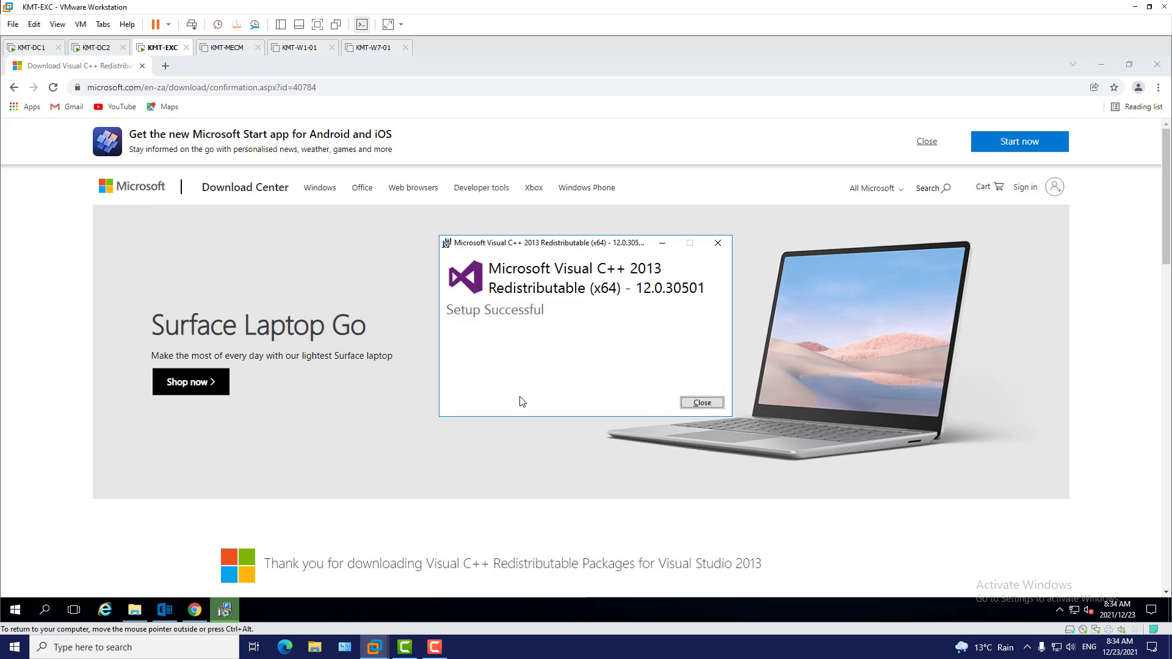
pyautogui.click(702, 403)
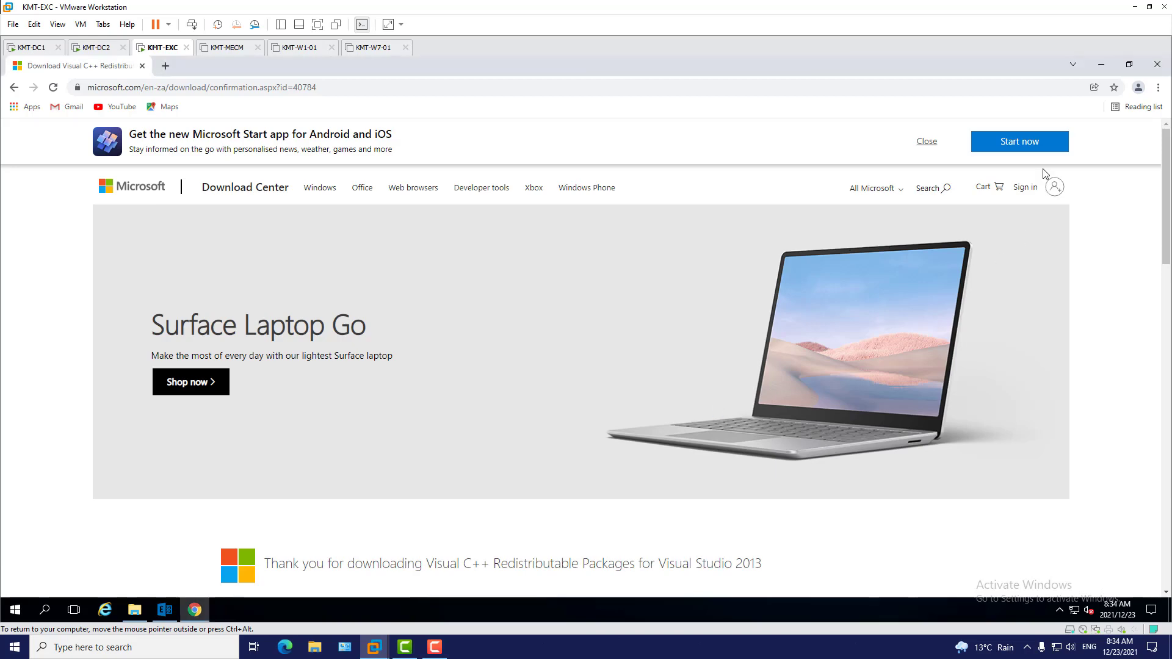
# Step: Return to Exchange Server 2016 CU20 setup, retry the readiness checks, and carry the Exchange installation through to finish
pyautogui.click(1100, 66)
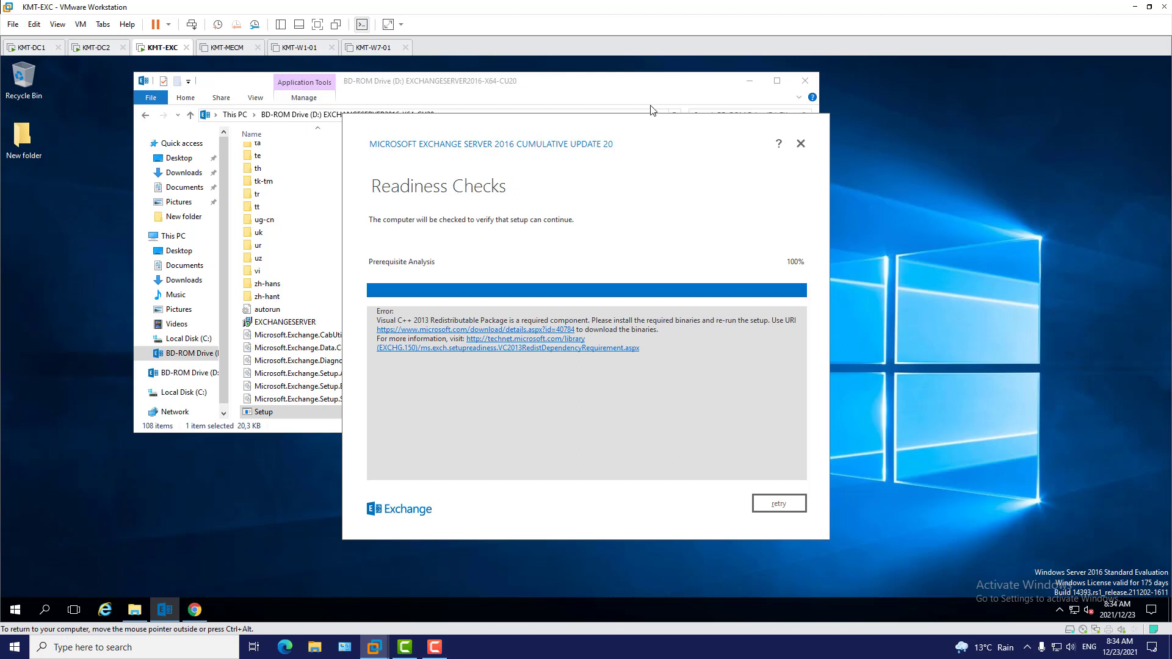
pyautogui.moveTo(635, 133); pyautogui.dragTo(636, 138)
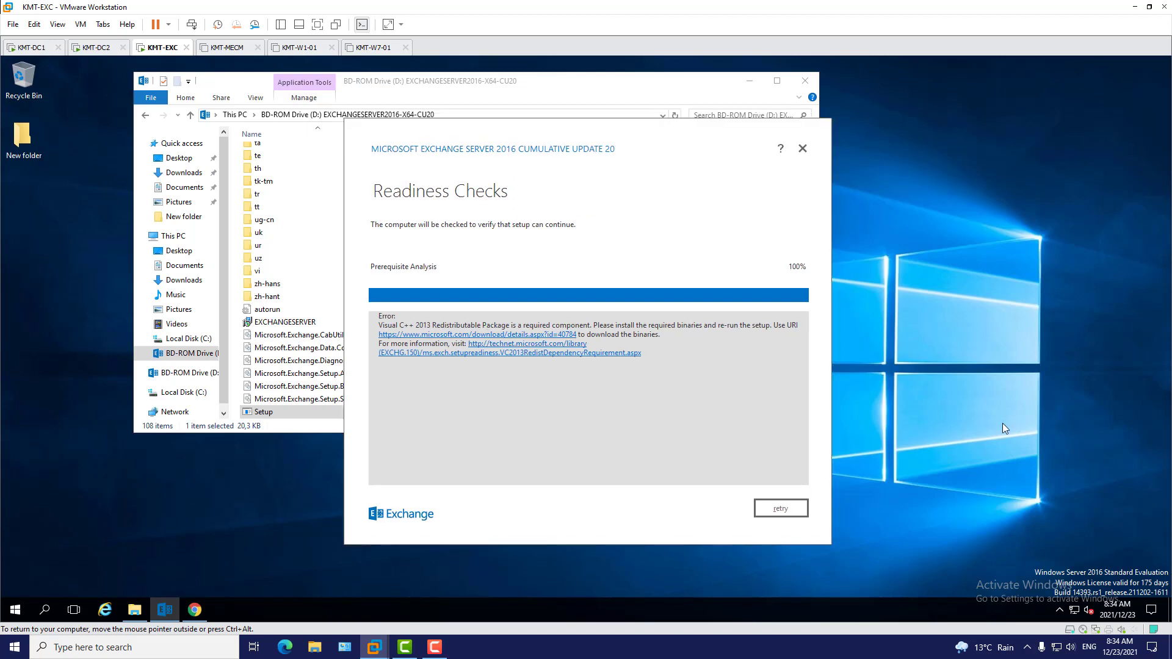
pyautogui.click(794, 512)
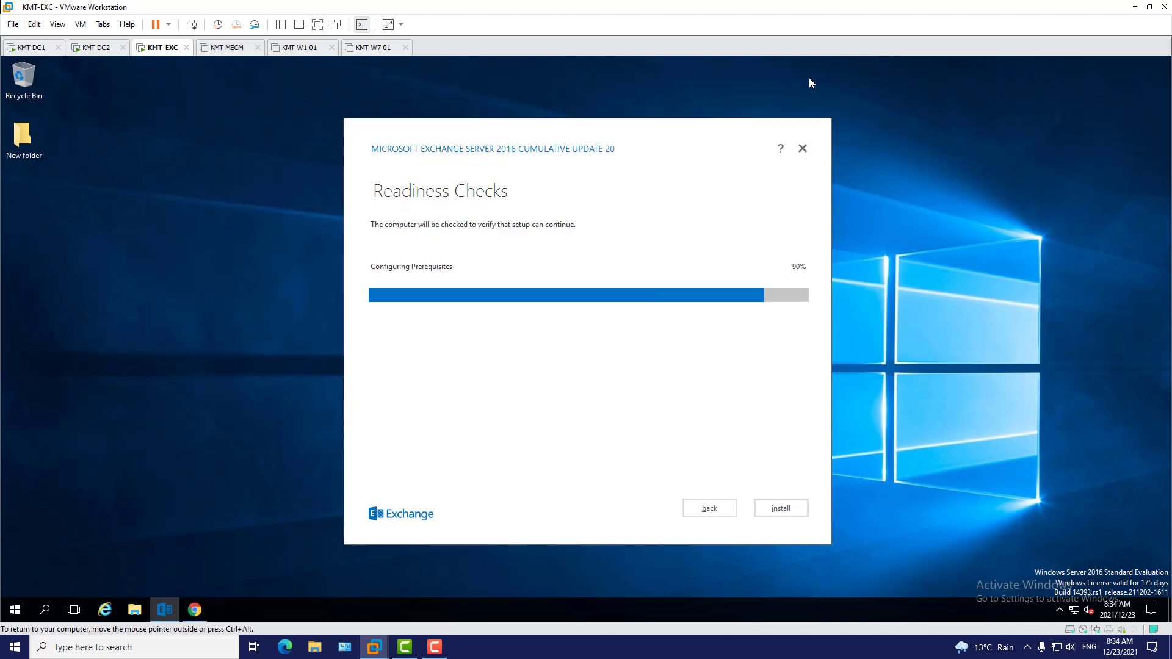
pyautogui.click(806, 80)
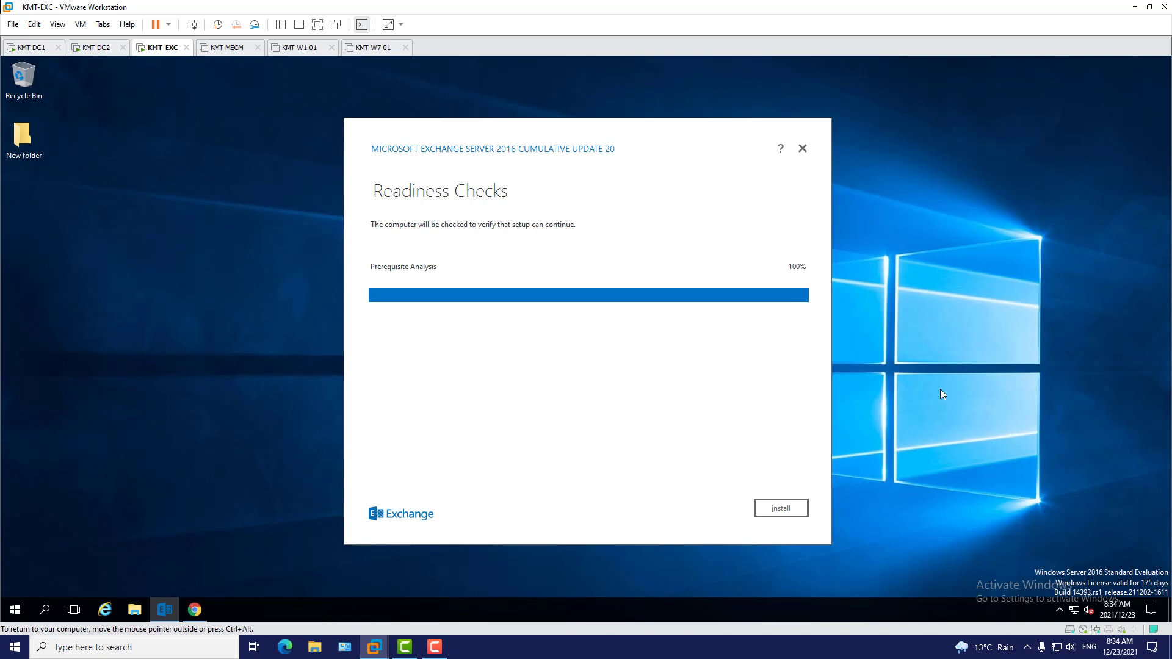
pyautogui.click(787, 514)
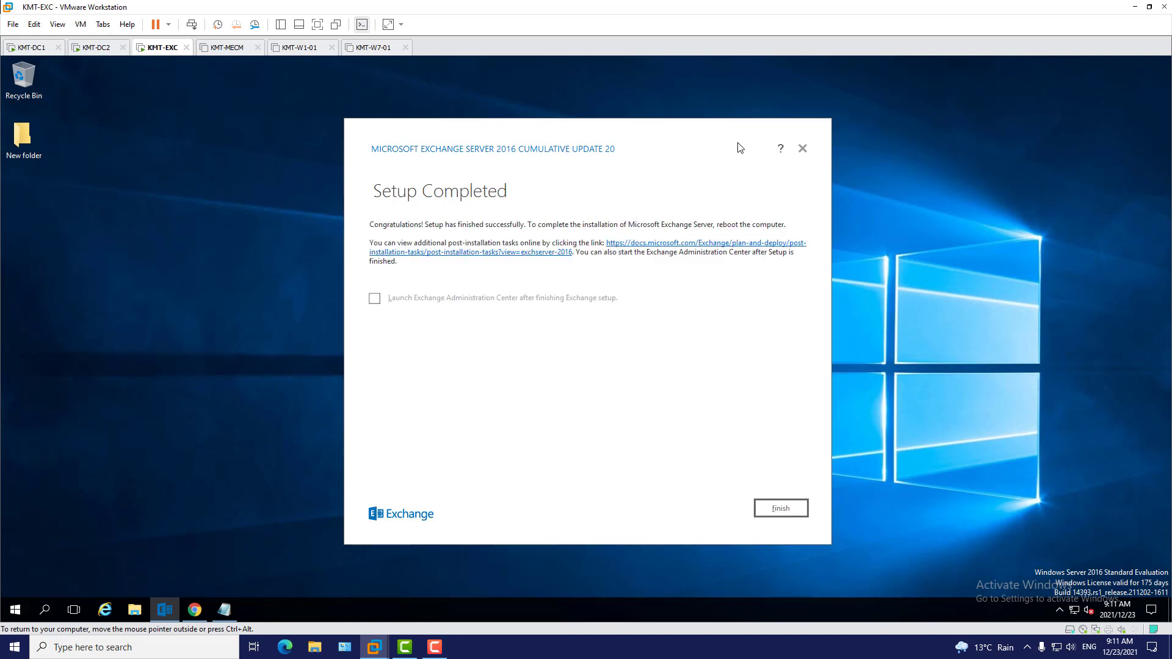
pyautogui.moveTo(551, 123); pyautogui.dragTo(539, 126)
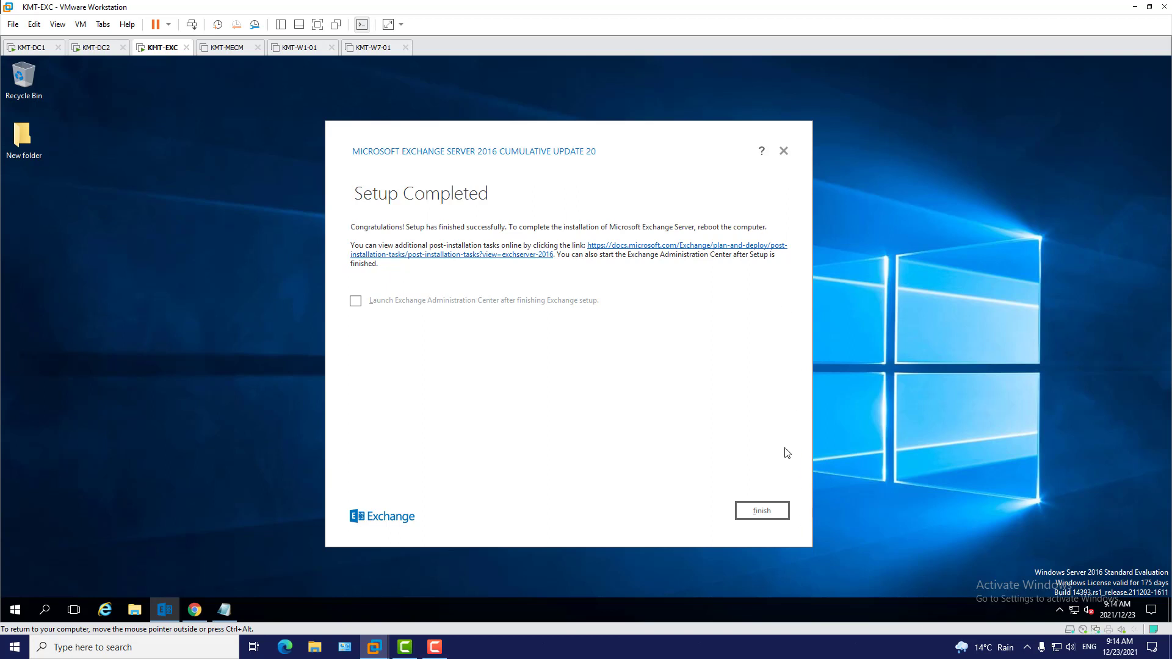
pyautogui.click(770, 514)
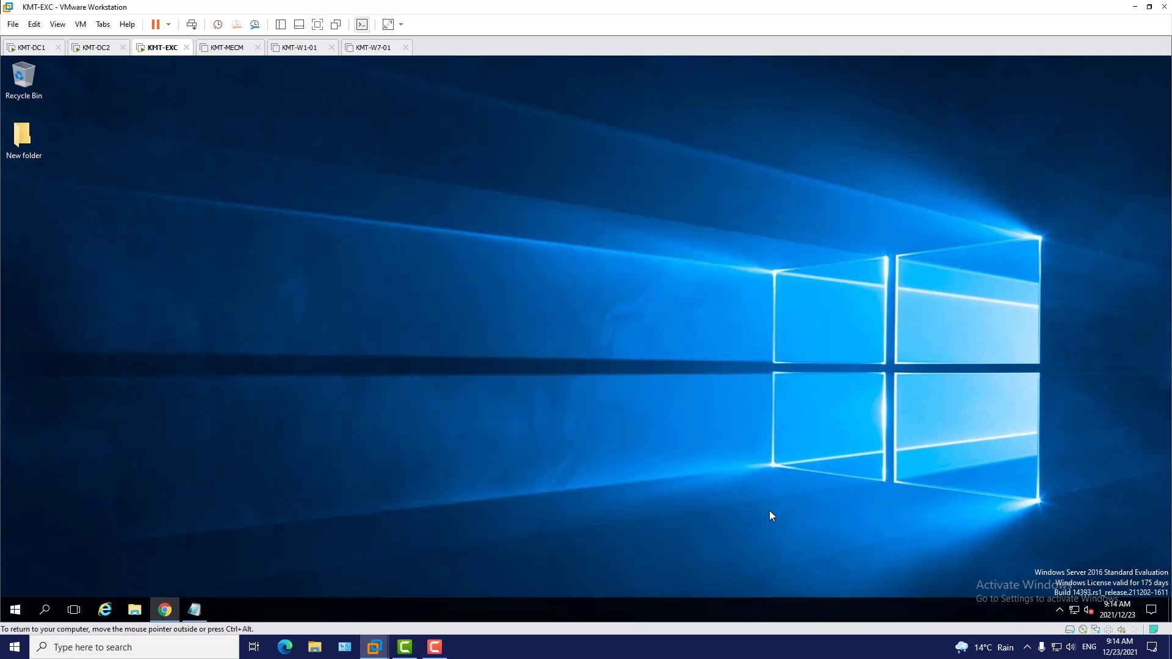
# Step: Restart KMT-EXC with the reason Hardware: Installation (Planned) and sign back in with the account password
pyautogui.click(15, 609)
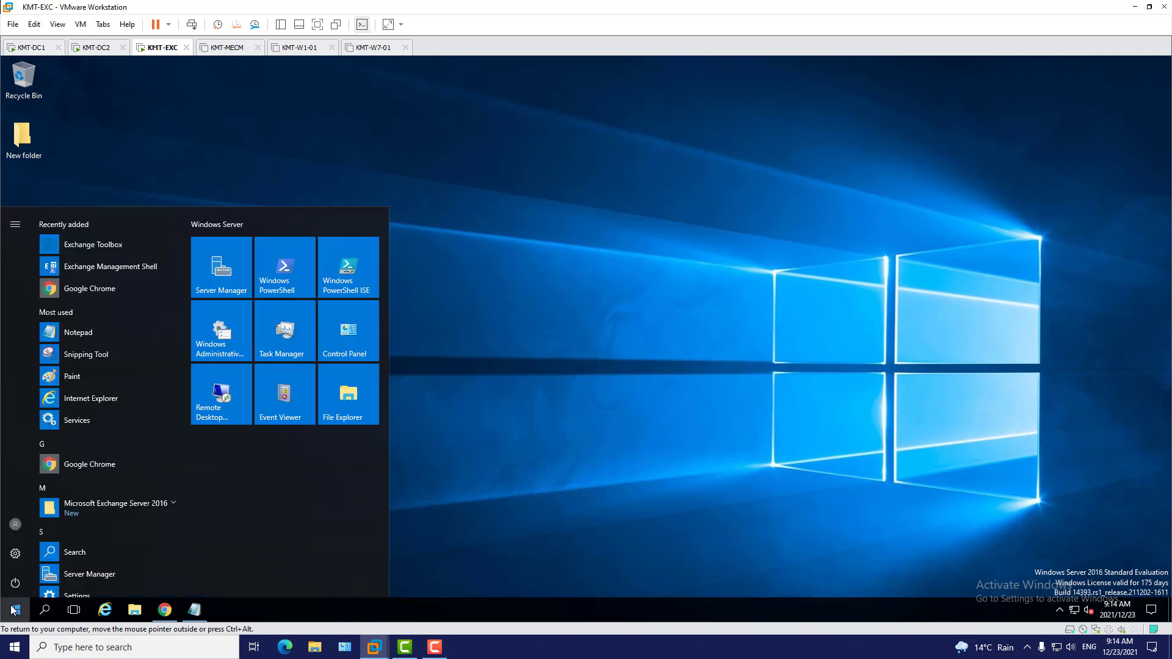
pyautogui.click(14, 586)
pyautogui.click(23, 555)
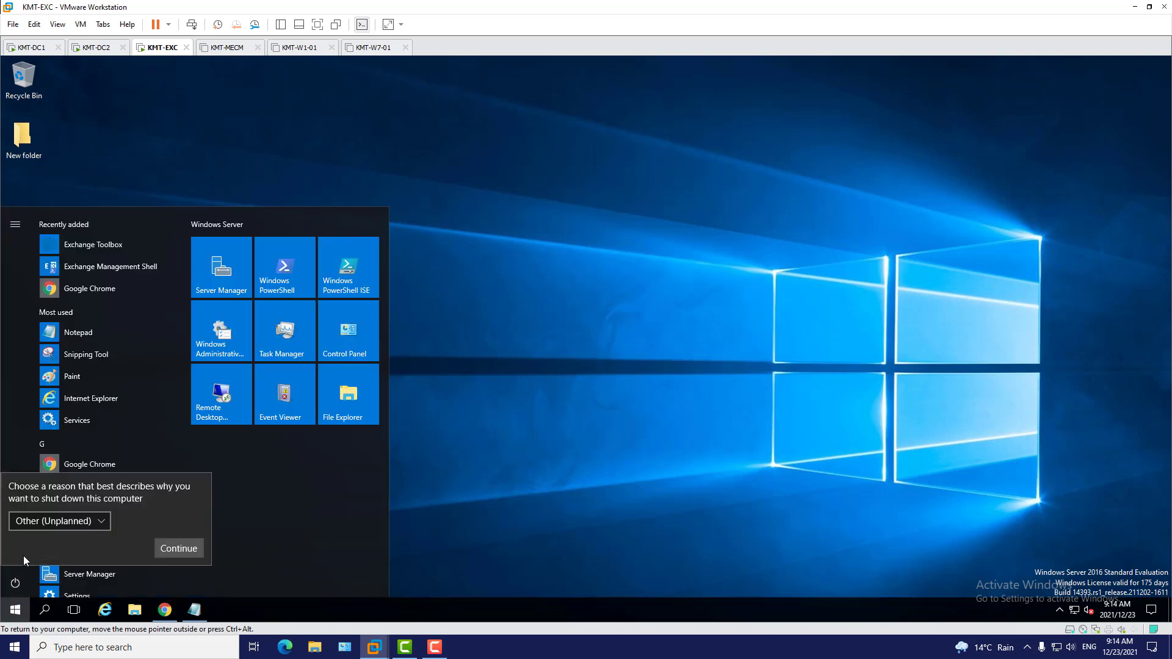
pyautogui.click(62, 528)
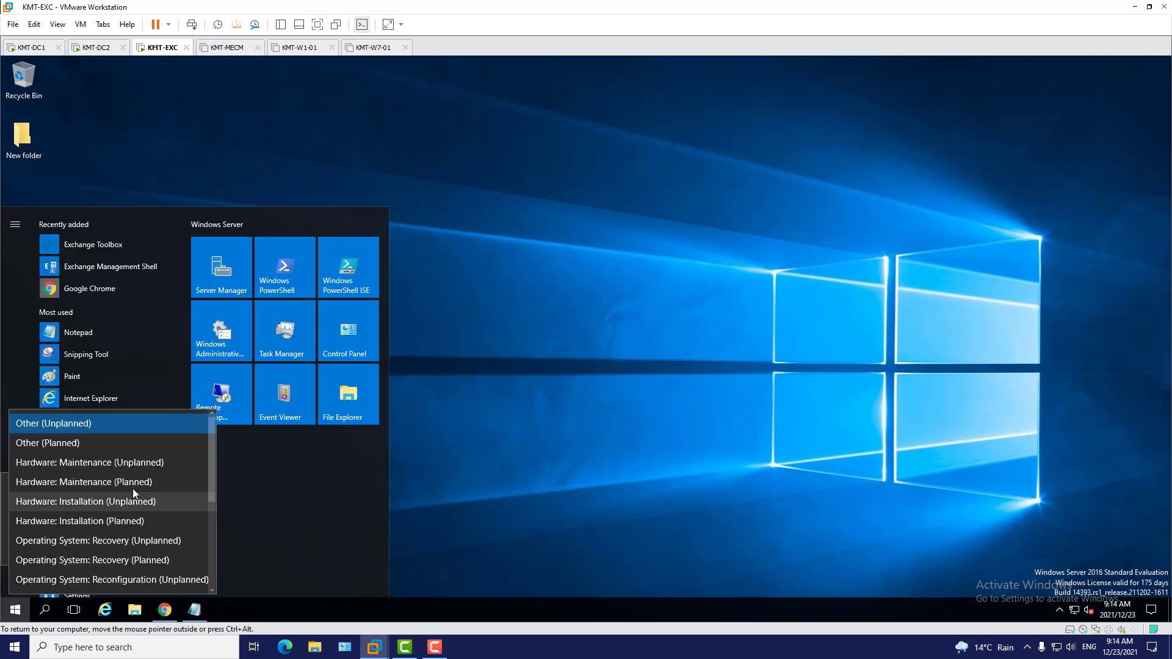
pyautogui.click(134, 521)
pyautogui.click(185, 548)
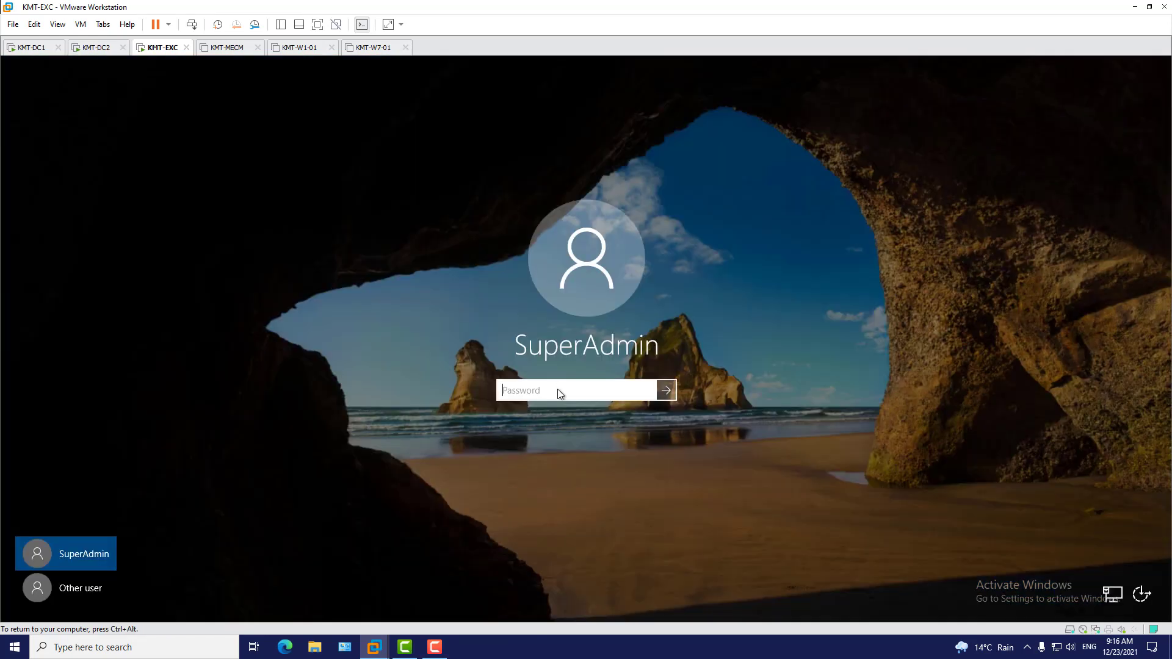
pyautogui.write('•••')
pyautogui.press('Return')
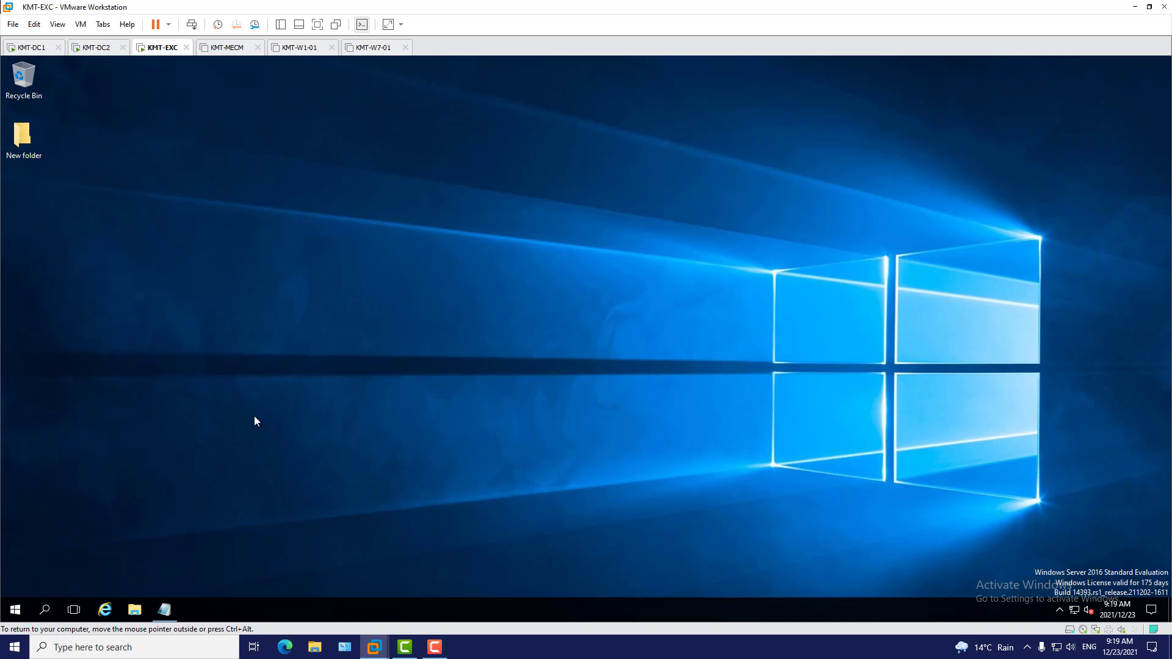
# Step: Launch the Exchange Administrative Center from the Microsoft Exchange Server 2016 programs and proceed to localhost despite the certificate warning
pyautogui.click(20, 608)
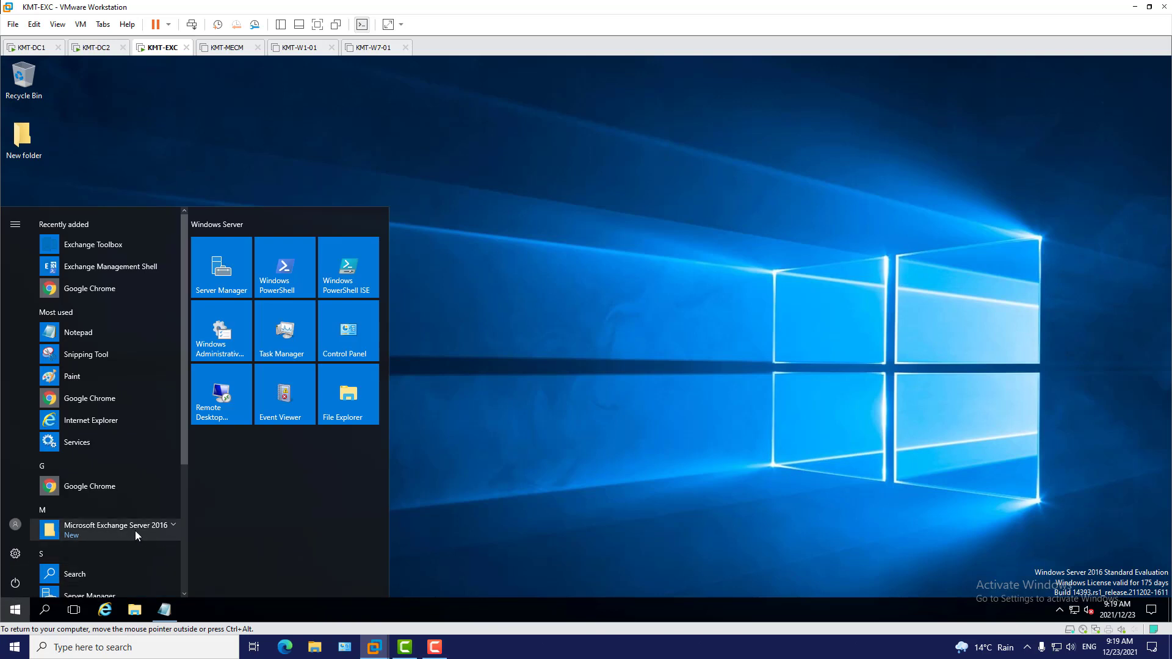
pyautogui.click(172, 526)
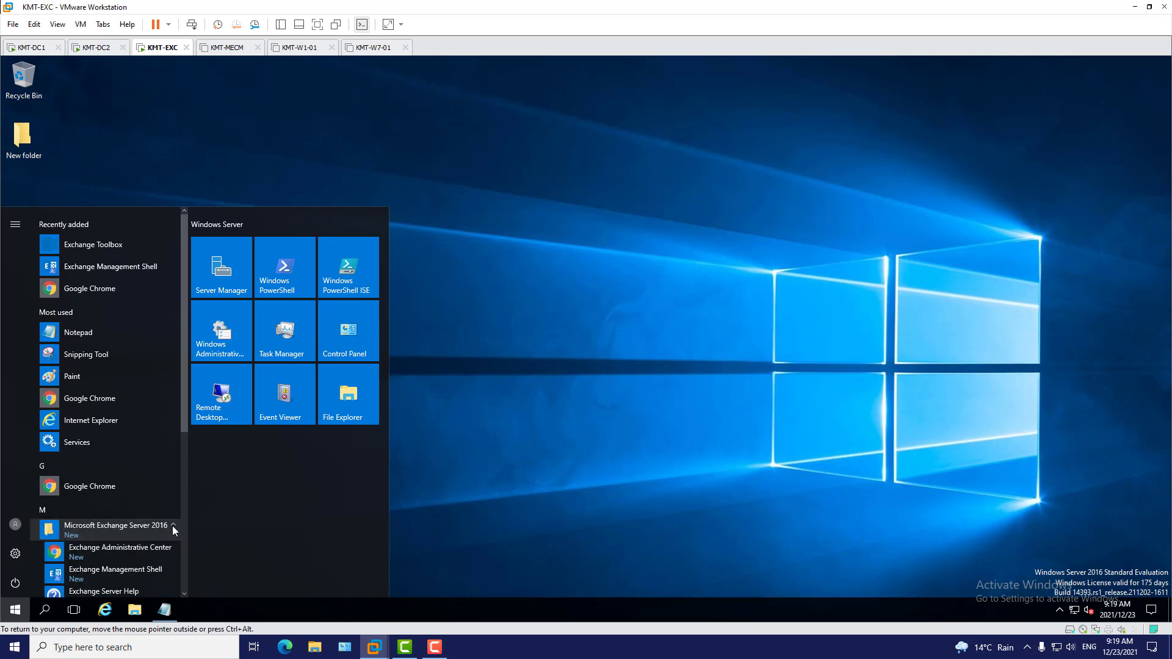
pyautogui.click(93, 556)
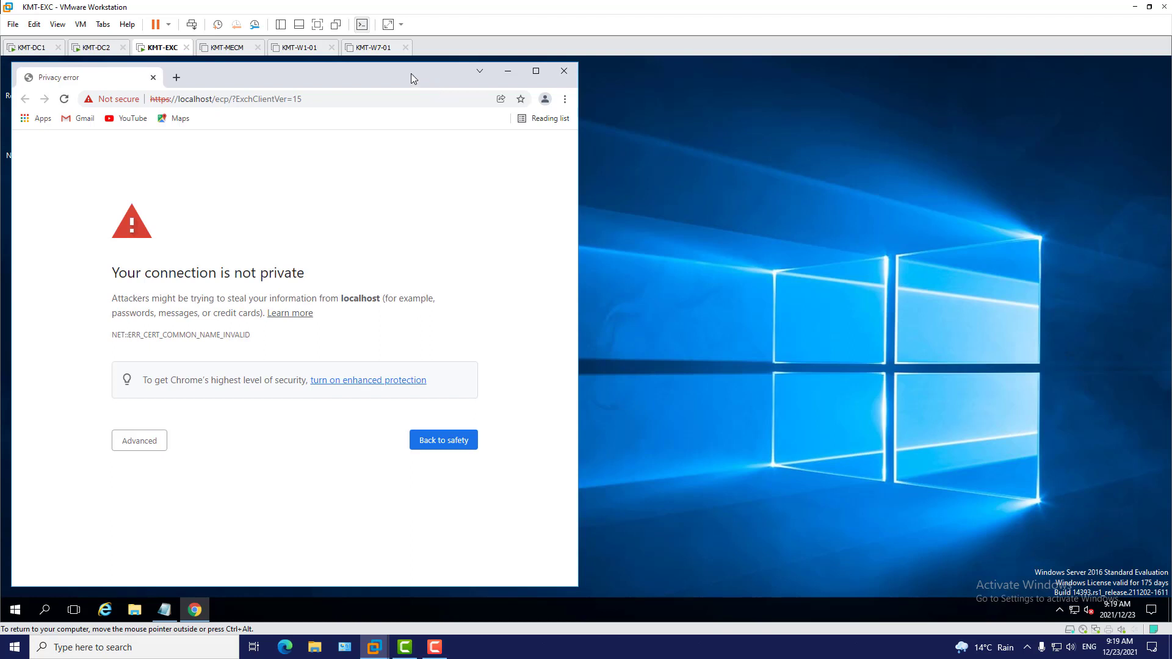
pyautogui.moveTo(412, 73); pyautogui.dragTo(478, 74)
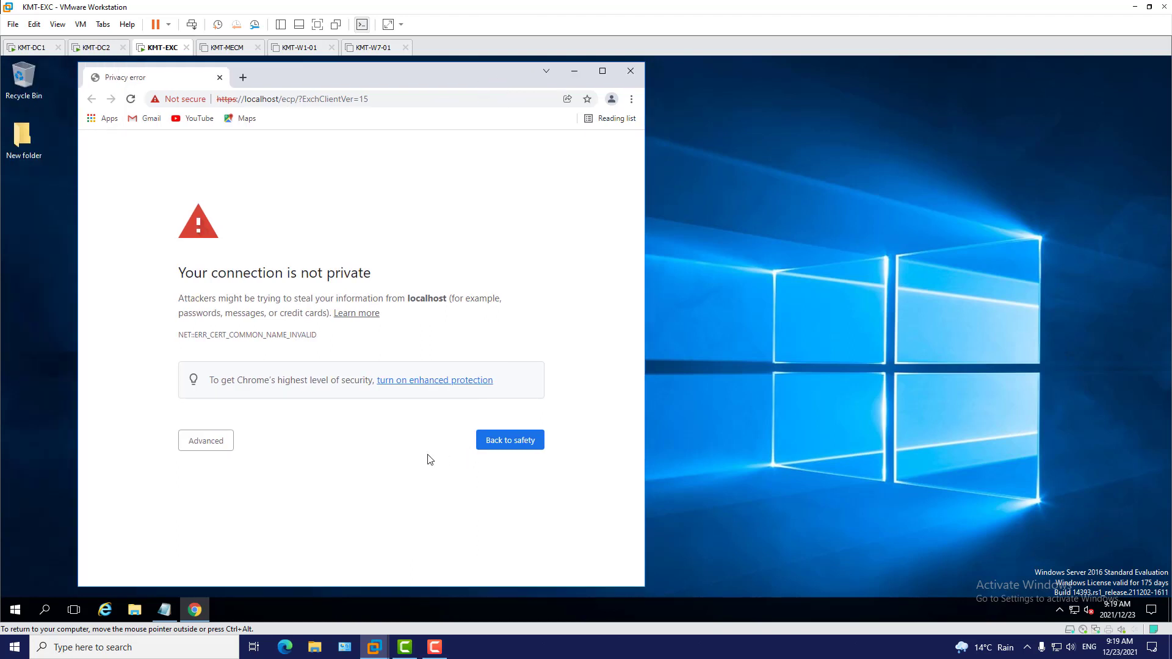
pyautogui.click(217, 450)
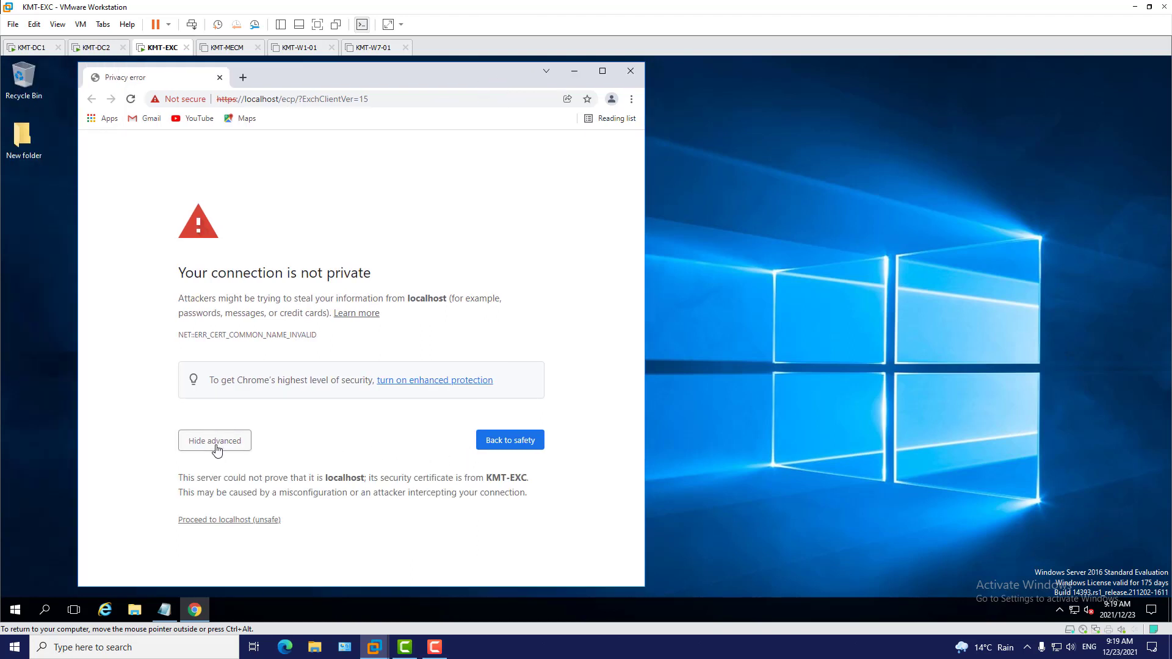
pyautogui.click(259, 519)
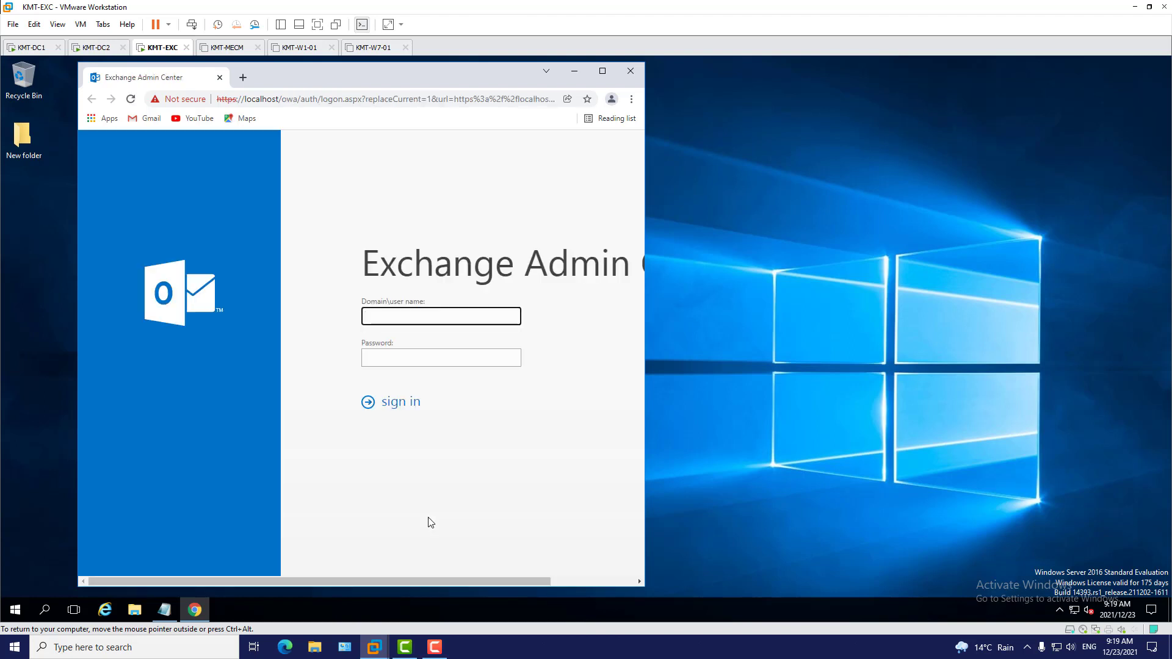
# Step: Maximize the browser window and sign in to Exchange Admin Center with the kmtrainer domain account's user name and password
pyautogui.click(601, 72)
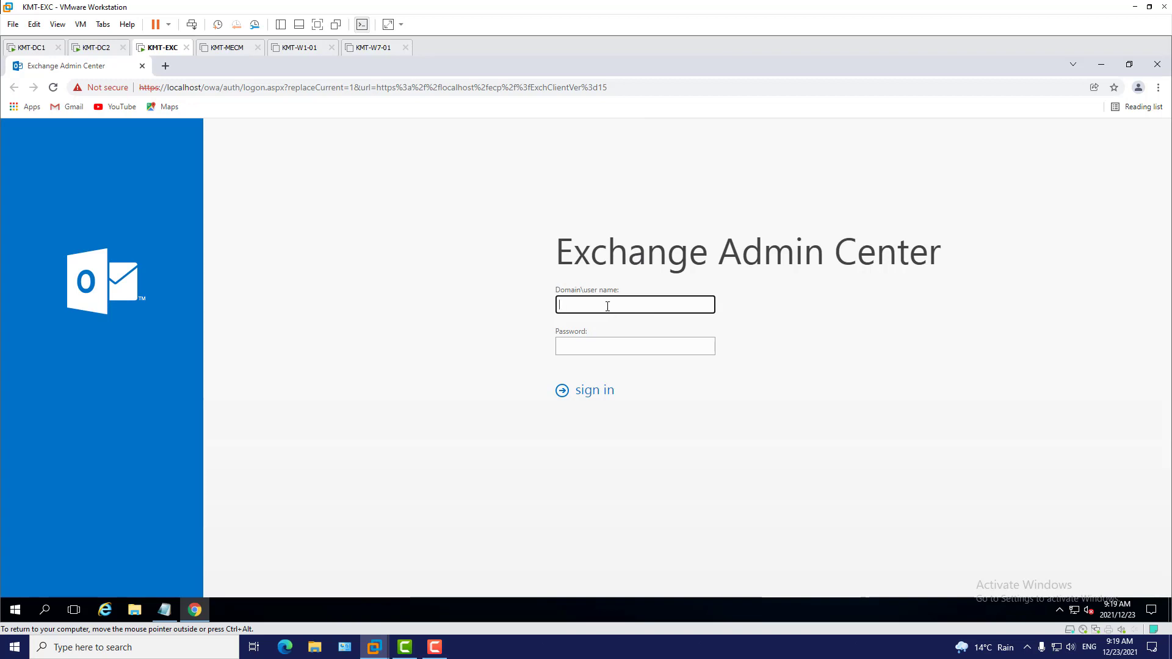
pyautogui.write('kmtrainer')
pyautogui.write('\\Archangel')
pyautogui.click(609, 348)
pyautogui.write('•••')
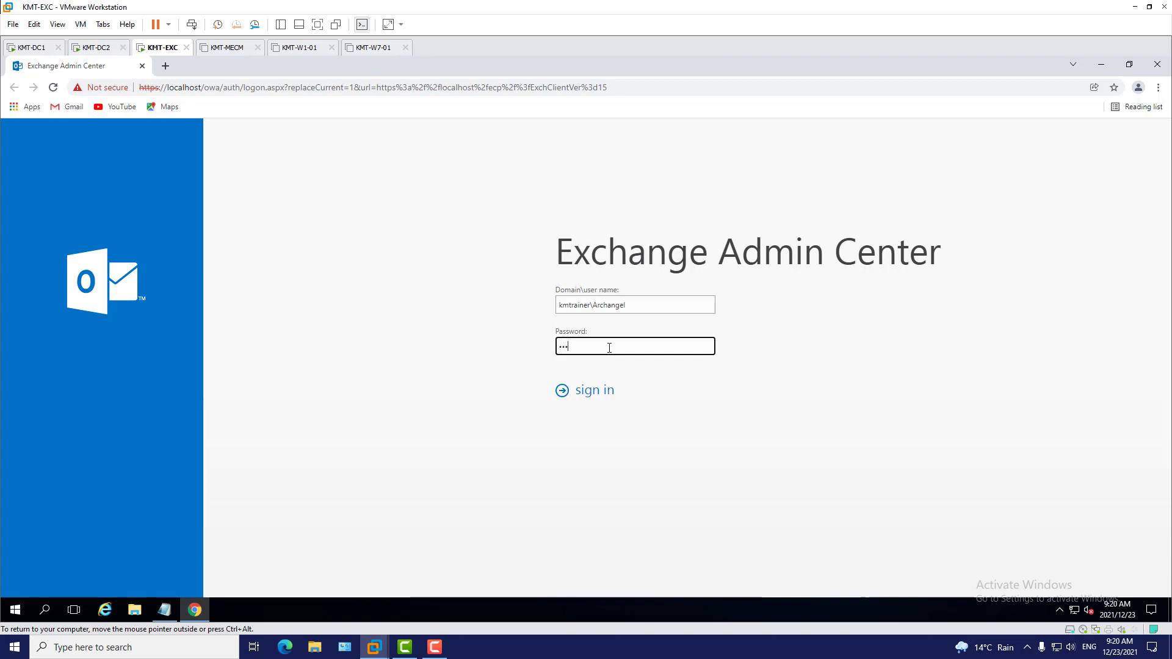
pyautogui.write('•••••••')
pyautogui.press('Return')
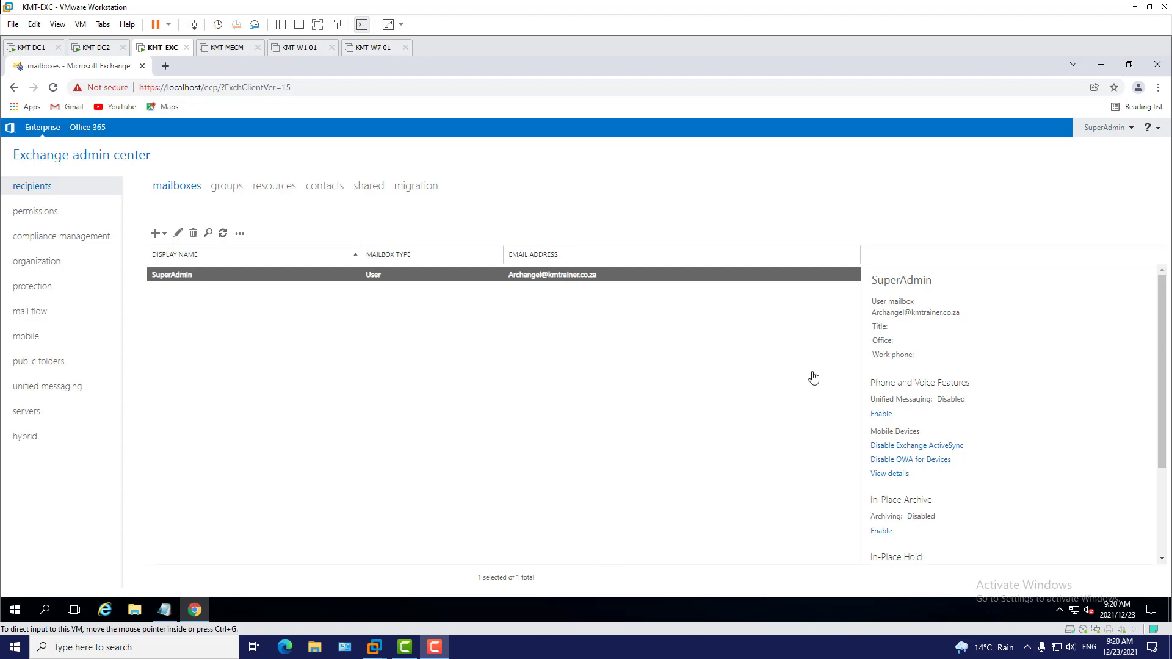
pyautogui.click(1162, 305)
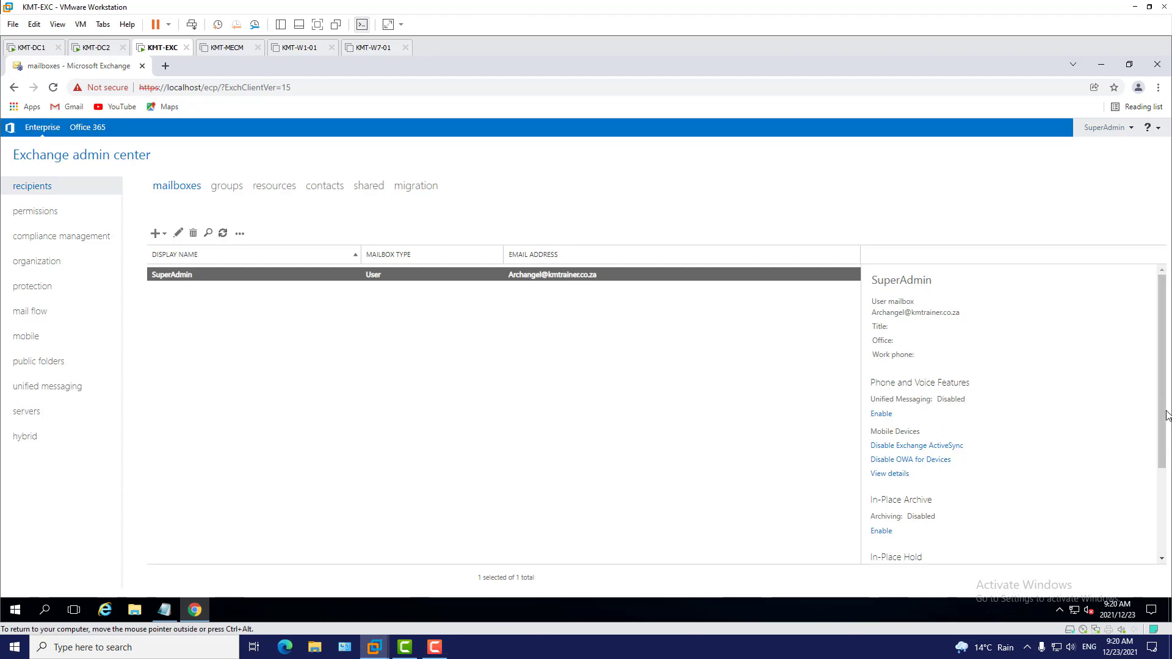
pyautogui.moveTo(1164, 420); pyautogui.dragTo(1170, 306)
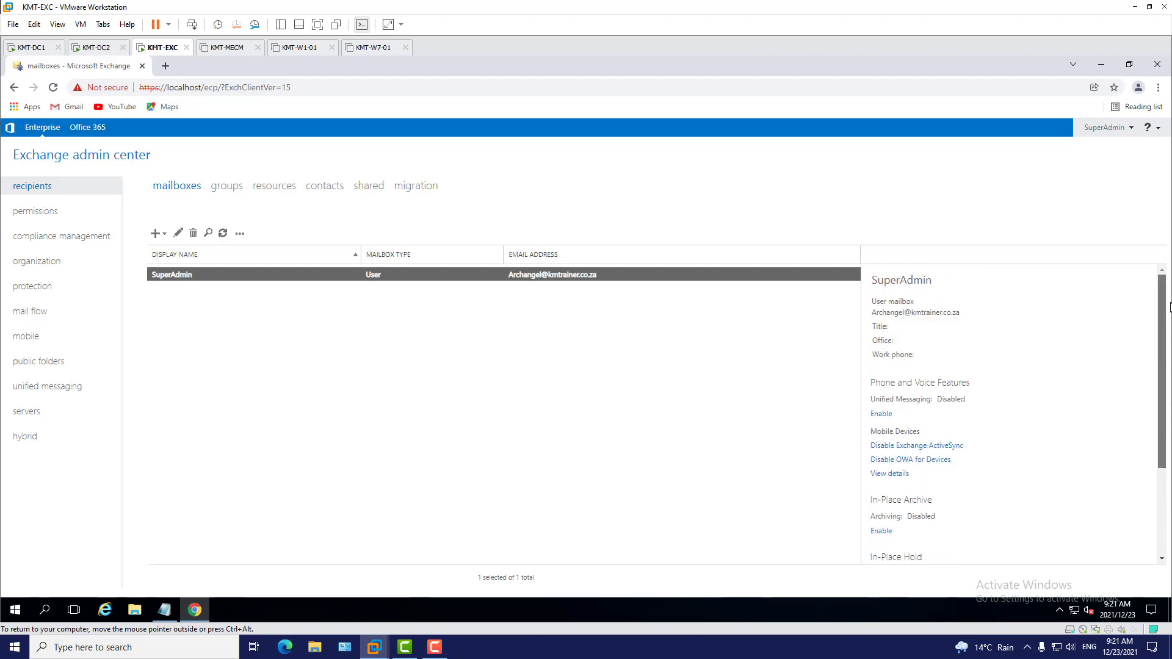
# Step: Launch the Exchange Management Shell from the Microsoft Exchange Server 2016 programs and move its window toward the middle of the desktop
pyautogui.click(15, 610)
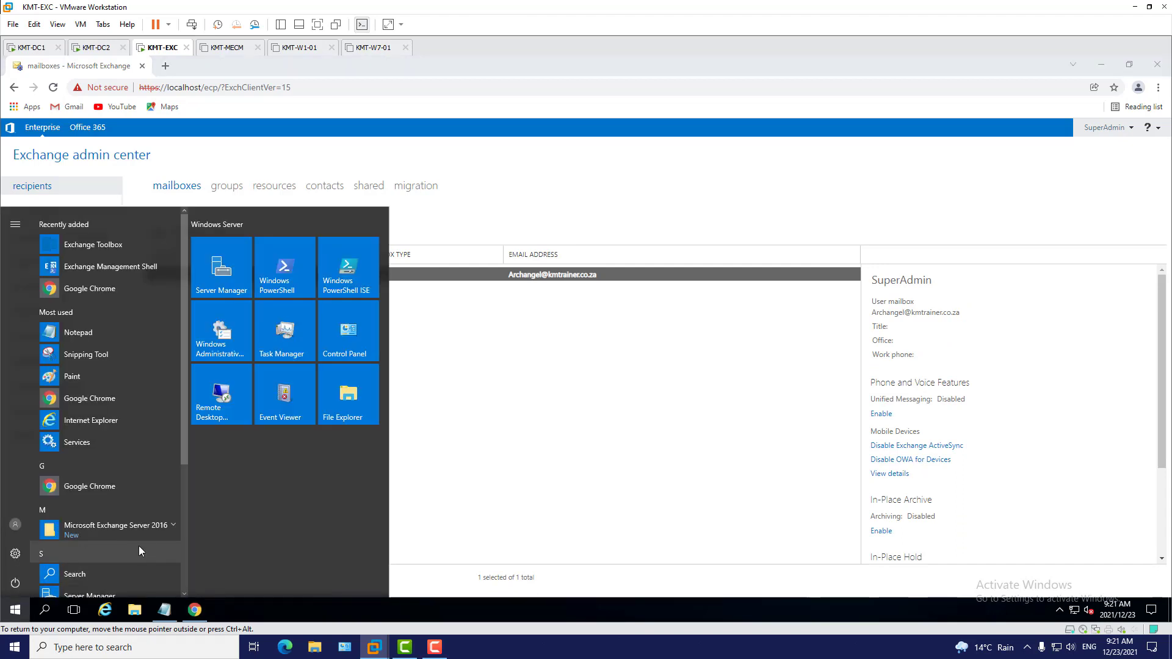
pyautogui.click(164, 529)
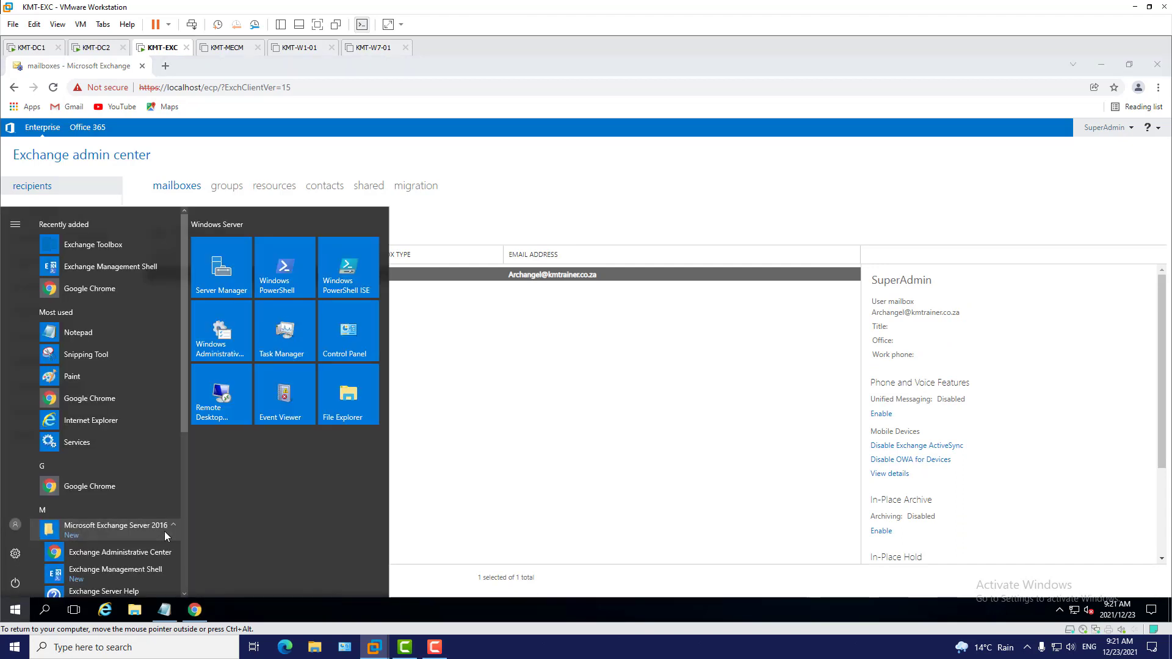
pyautogui.click(129, 574)
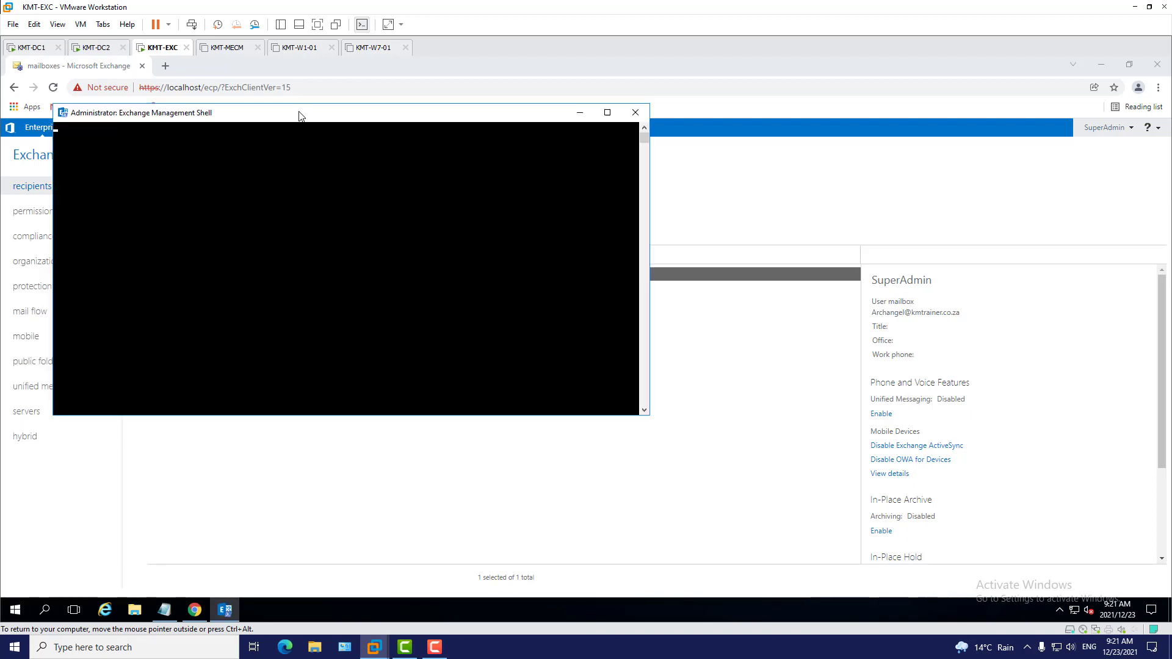
pyautogui.moveTo(301, 115); pyautogui.dragTo(578, 173)
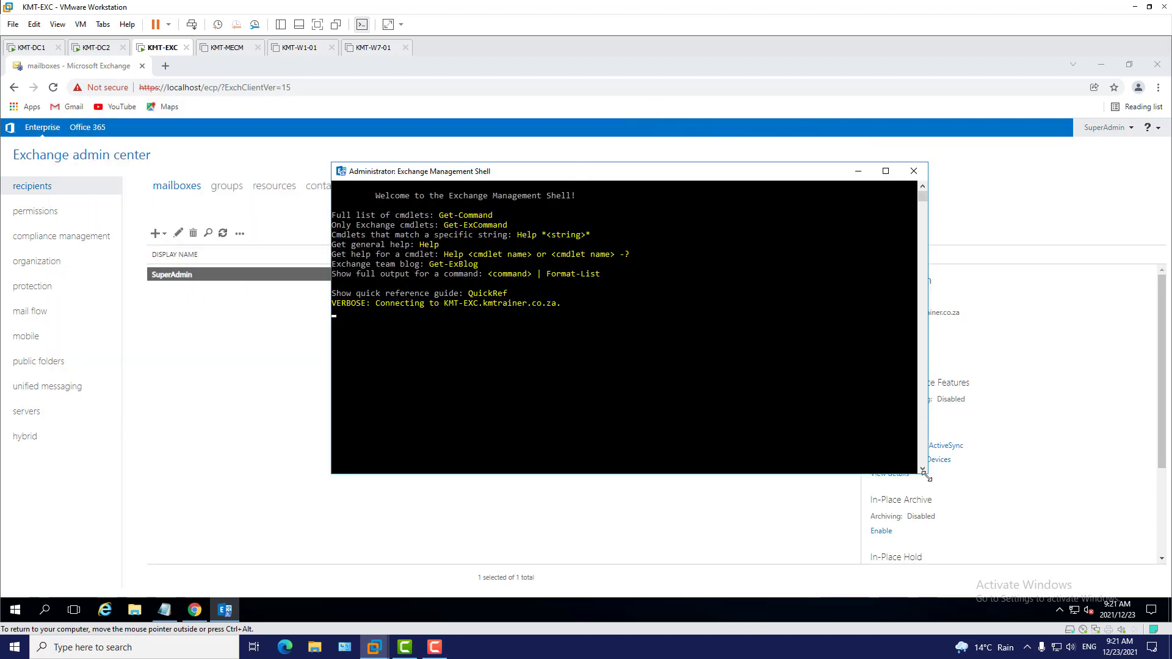
# Step: Enlarge the Exchange Management Shell window and launch the Exchange Toolbox from the recently added programs
pyautogui.moveTo(927, 478); pyautogui.dragTo(998, 520)
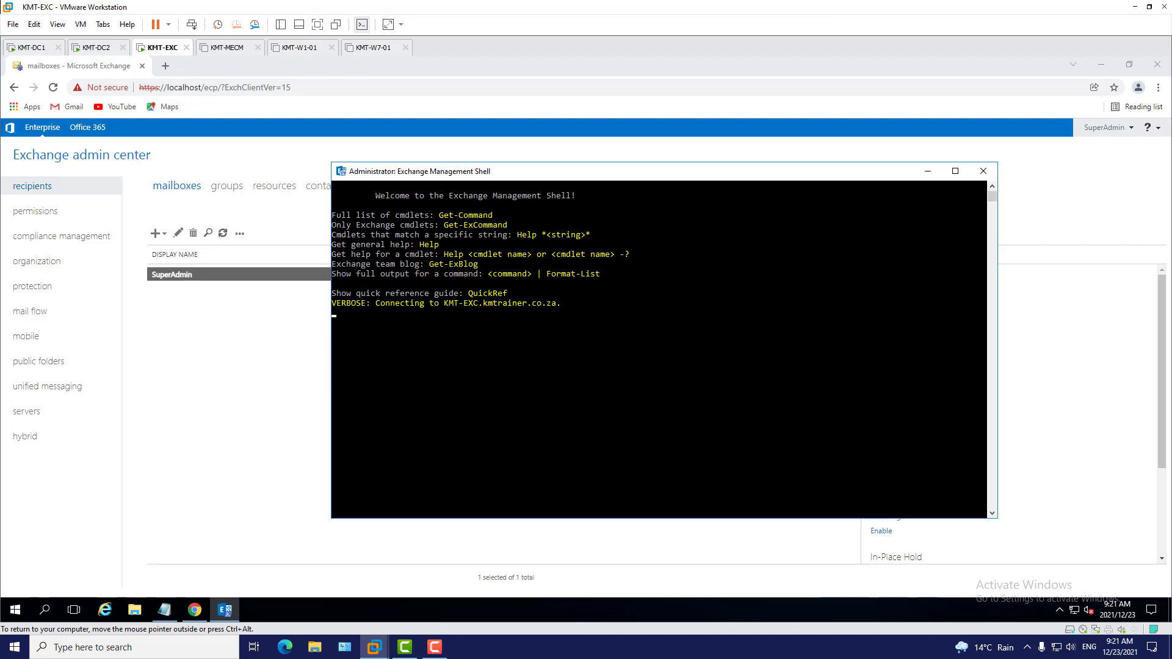
pyautogui.click(6, 614)
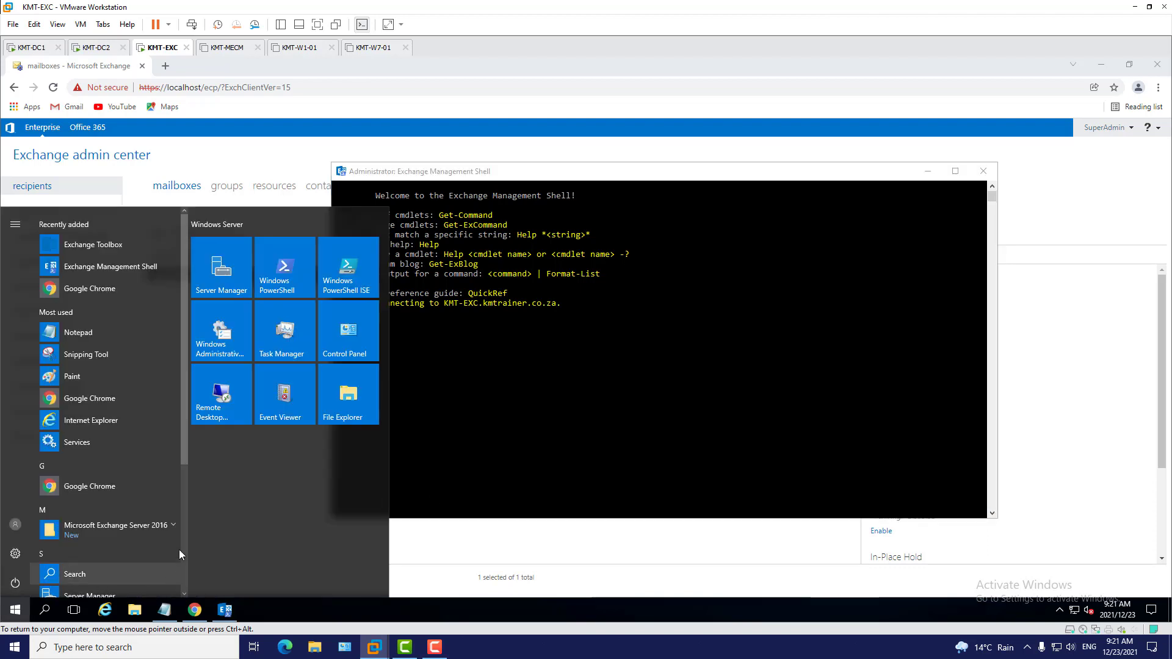
pyautogui.click(166, 525)
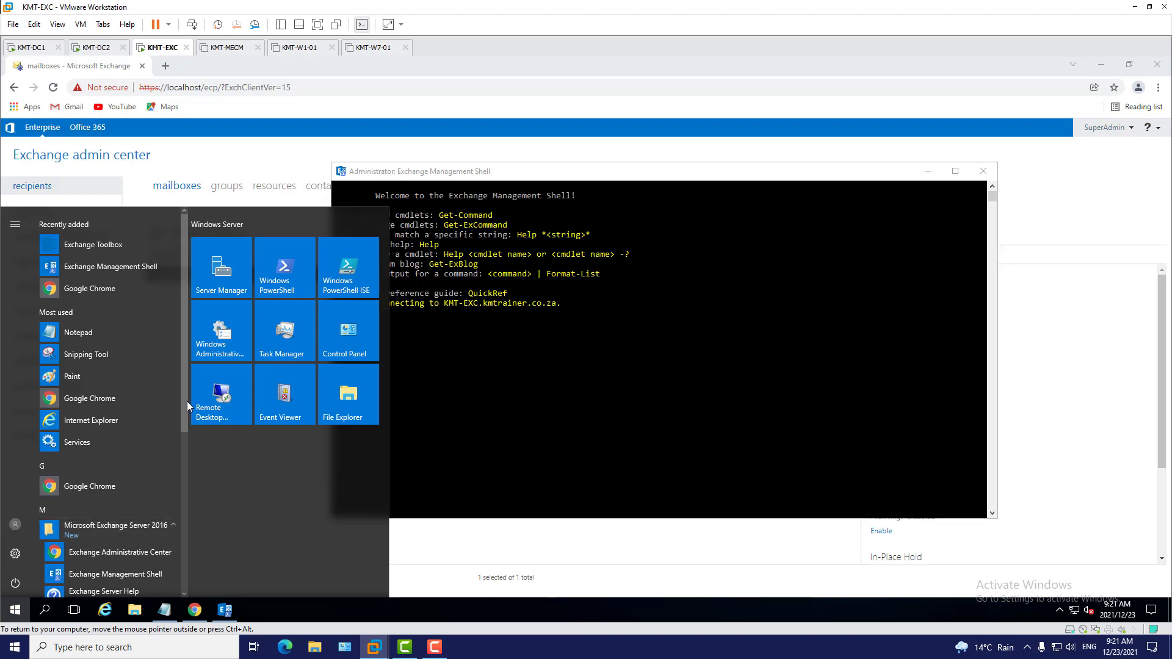
pyautogui.moveTo(185, 405); pyautogui.dragTo(184, 566)
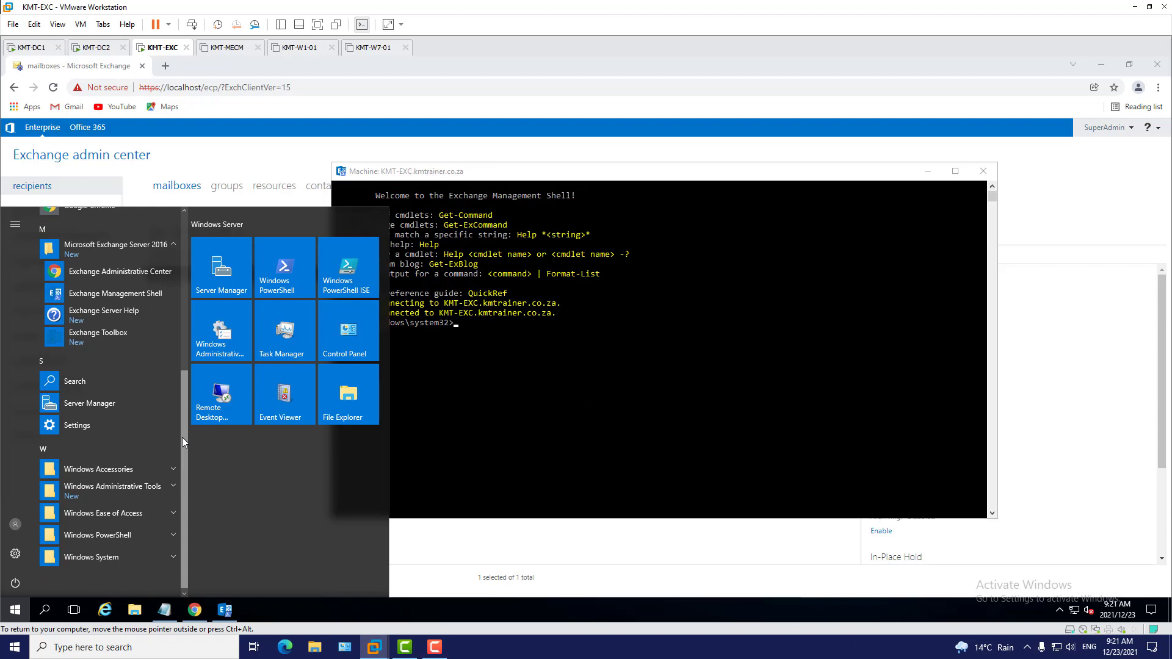
pyautogui.moveTo(182, 438); pyautogui.dragTo(174, 277)
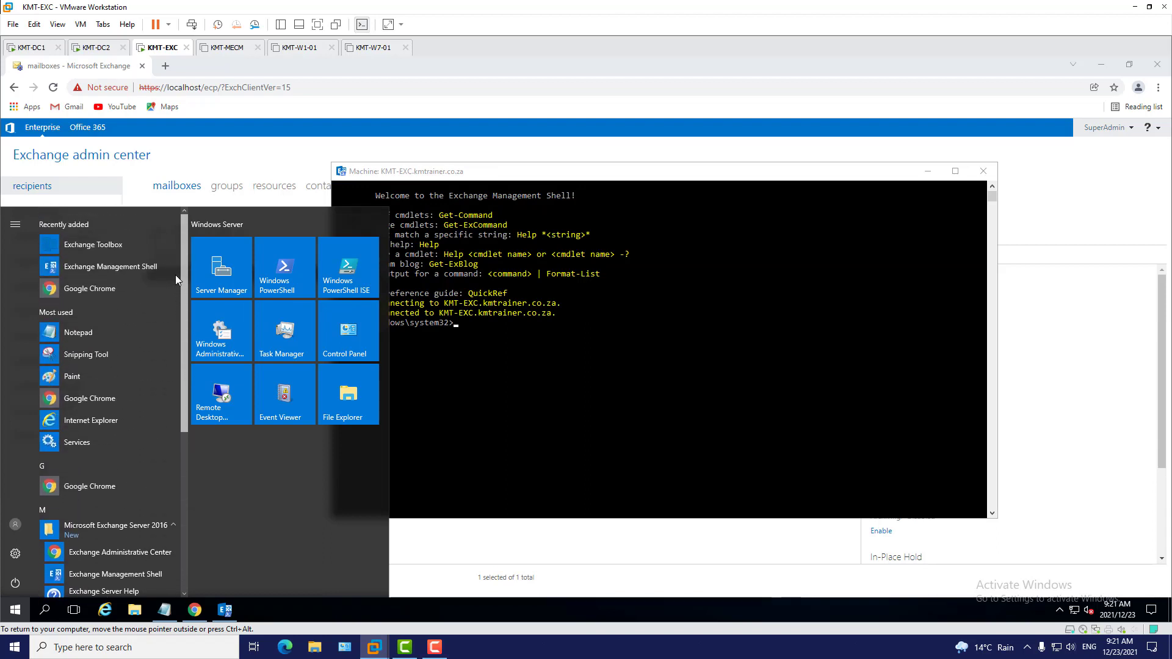
pyautogui.click(101, 250)
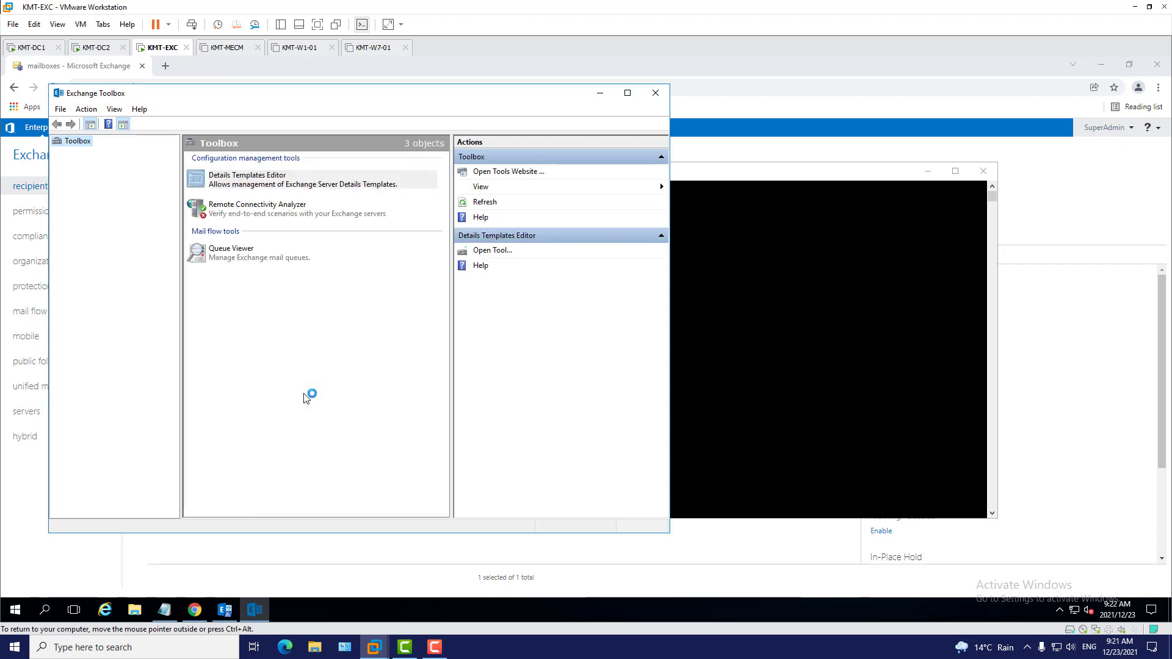
# Step: Review the selected mailbox's details in Exchange Admin Center and open the Queue Viewer from the Exchange Toolbox
pyautogui.click(989, 369)
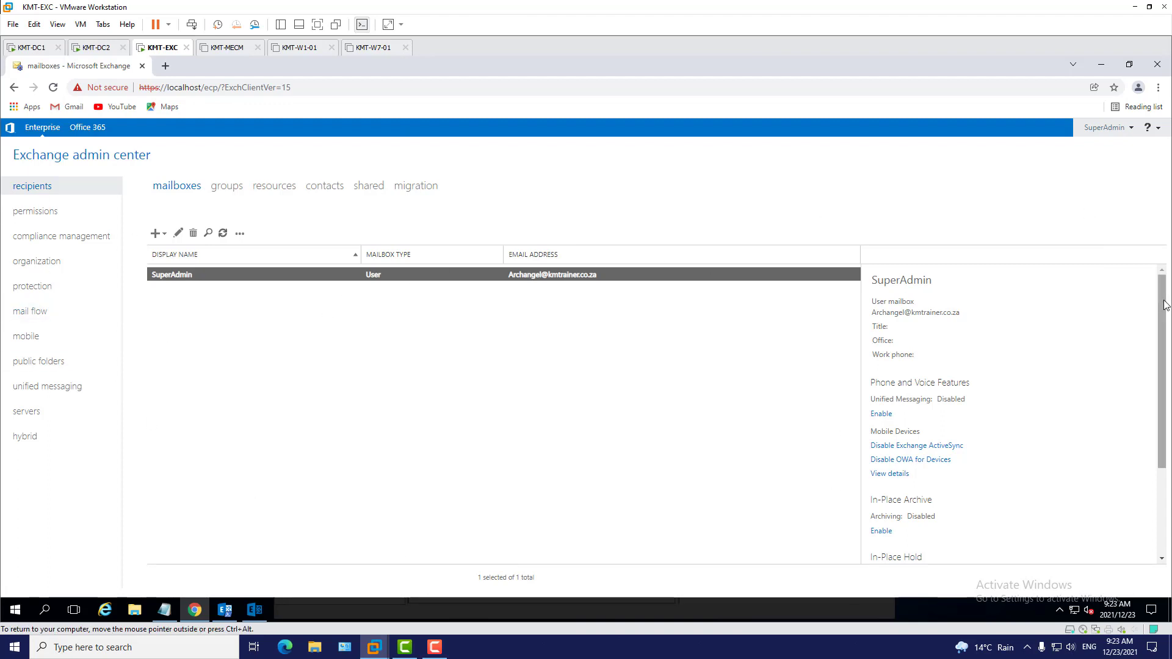
pyautogui.moveTo(1165, 305); pyautogui.dragTo(1165, 369)
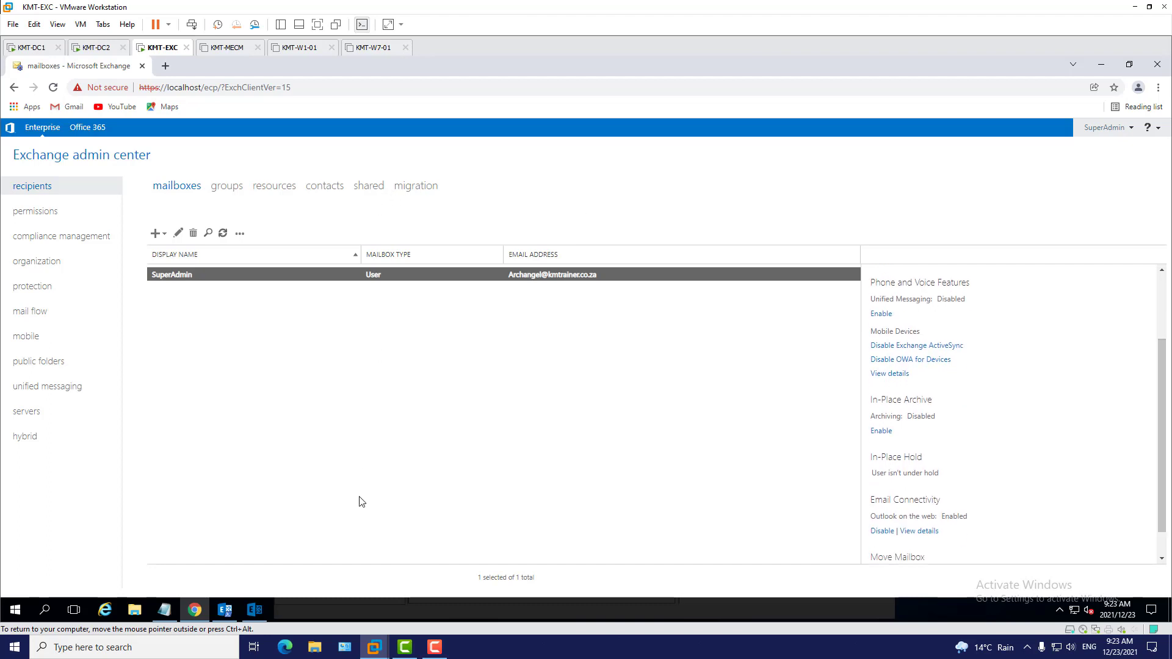
pyautogui.click(264, 613)
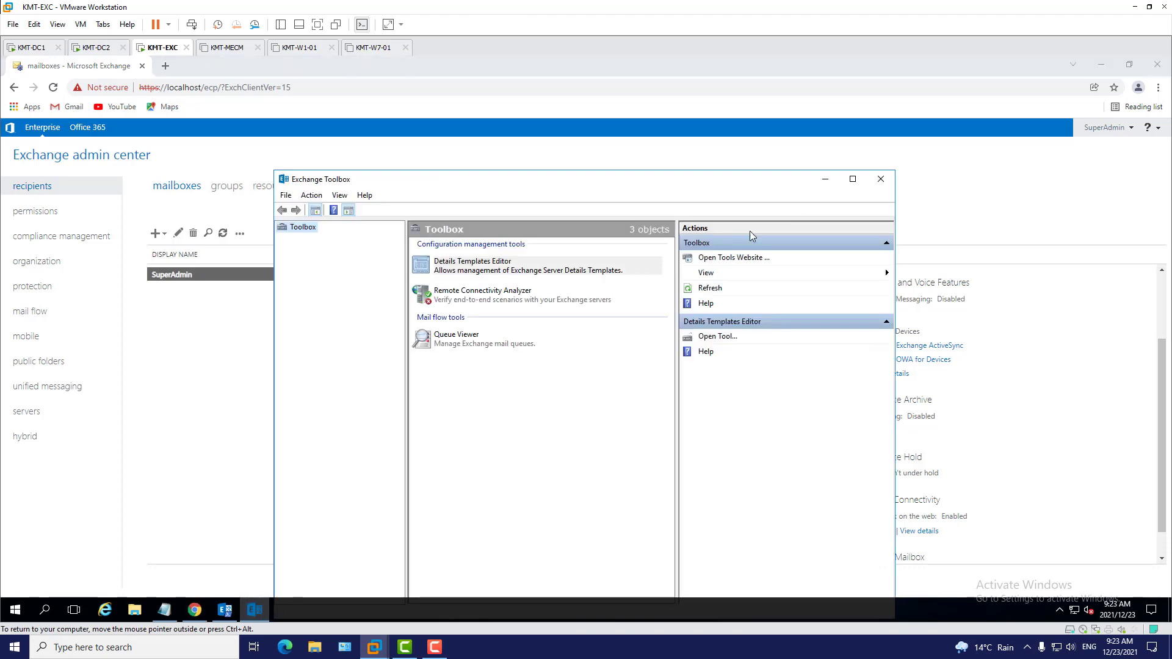
pyautogui.moveTo(363, 179); pyautogui.dragTo(432, 158)
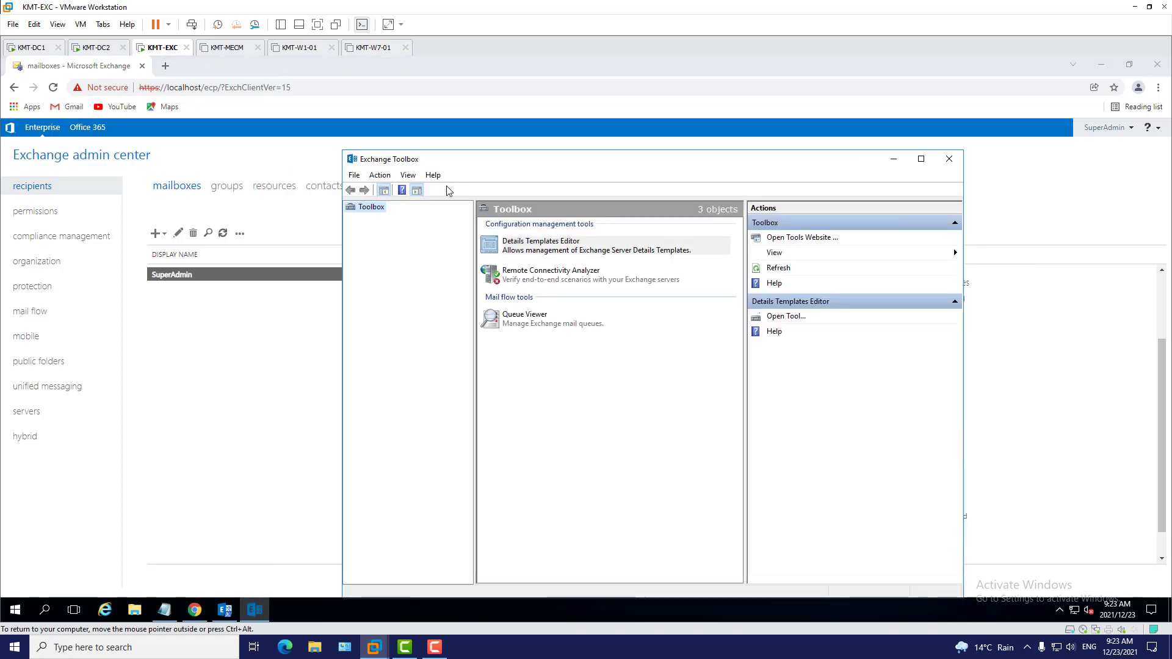
pyautogui.click(553, 324)
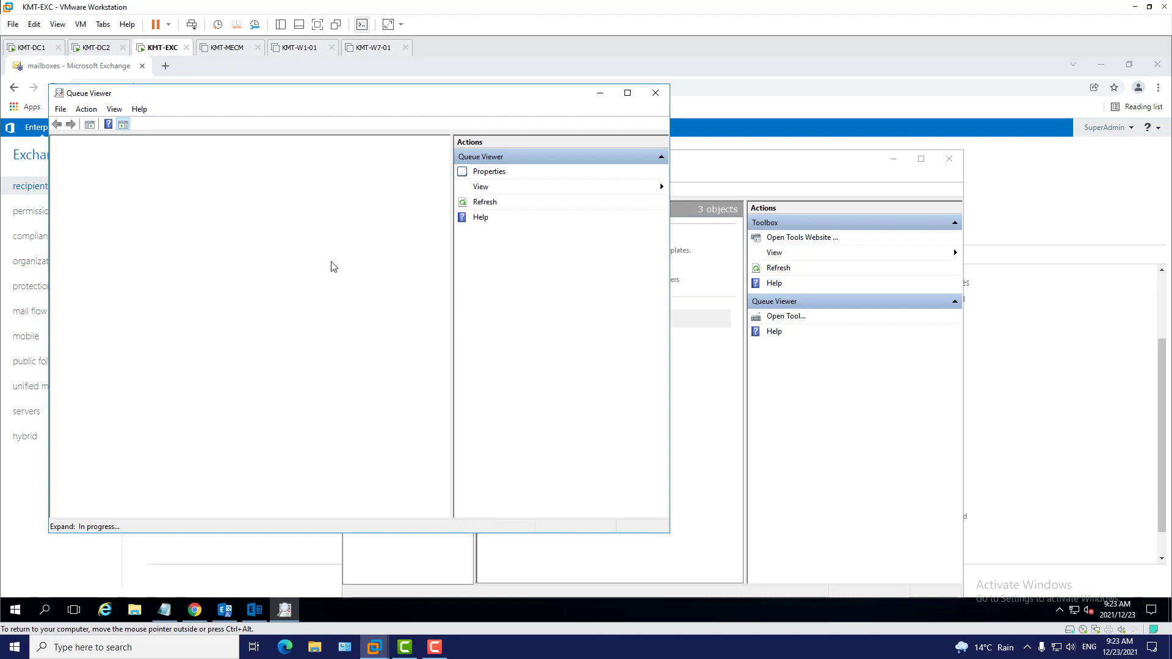
# Step: Examine the Exchange Toolbox, the Queue Viewer's queues for KMT-EXC and the connected Exchange Management Shell in turn
pyautogui.click(254, 611)
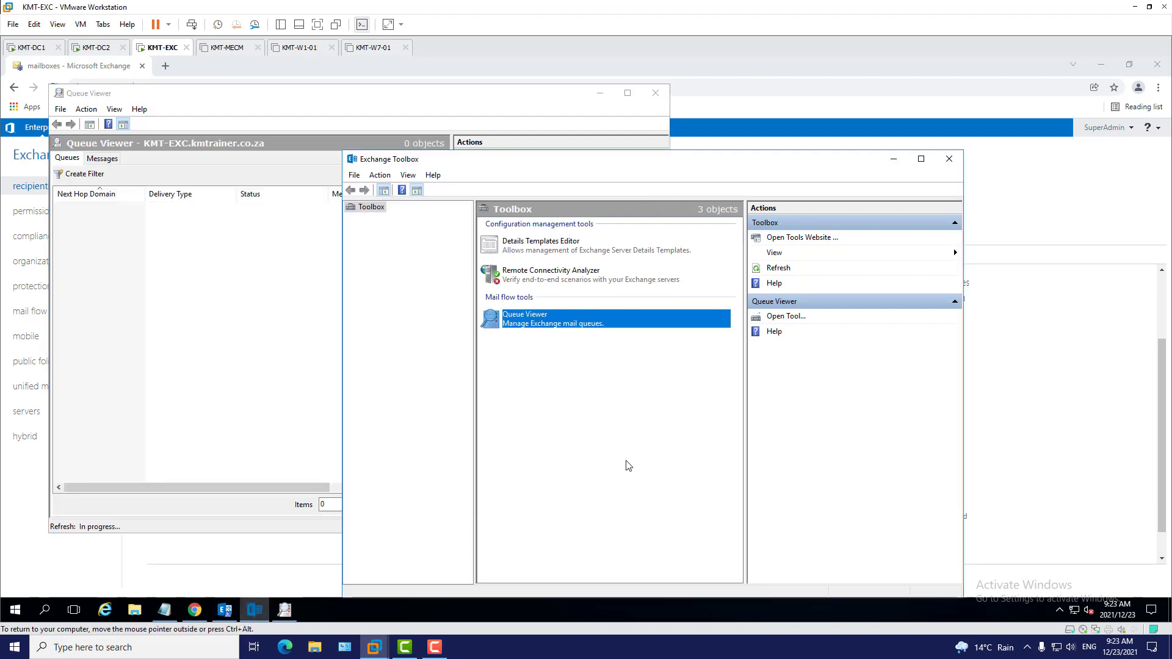
pyautogui.click(901, 166)
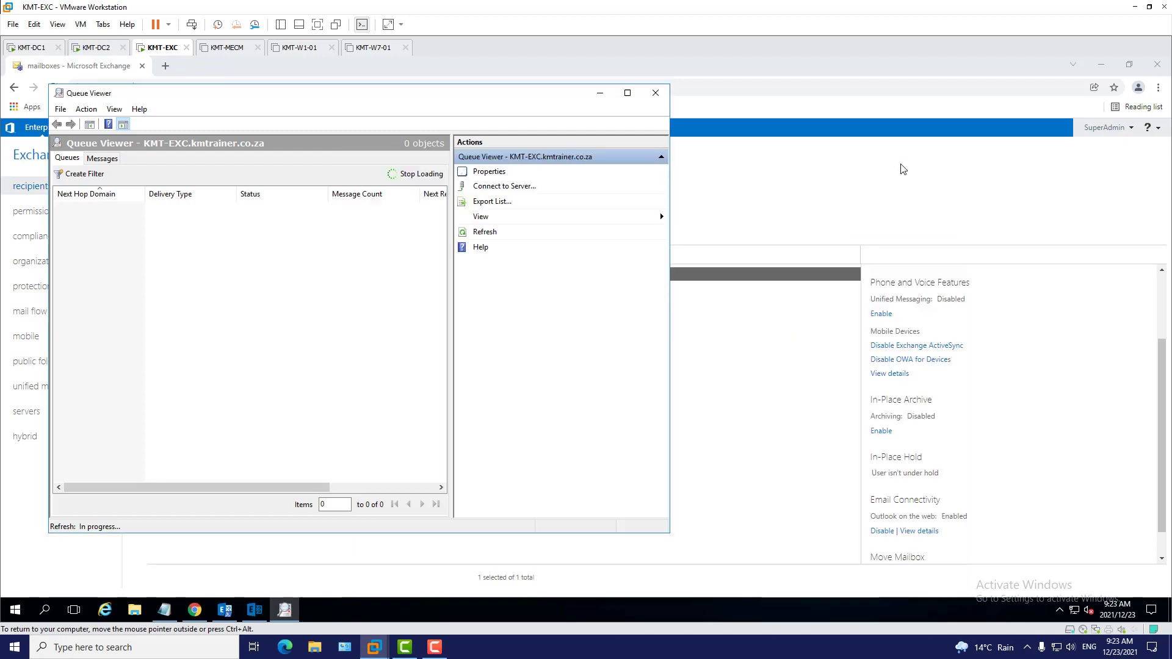
pyautogui.click(258, 609)
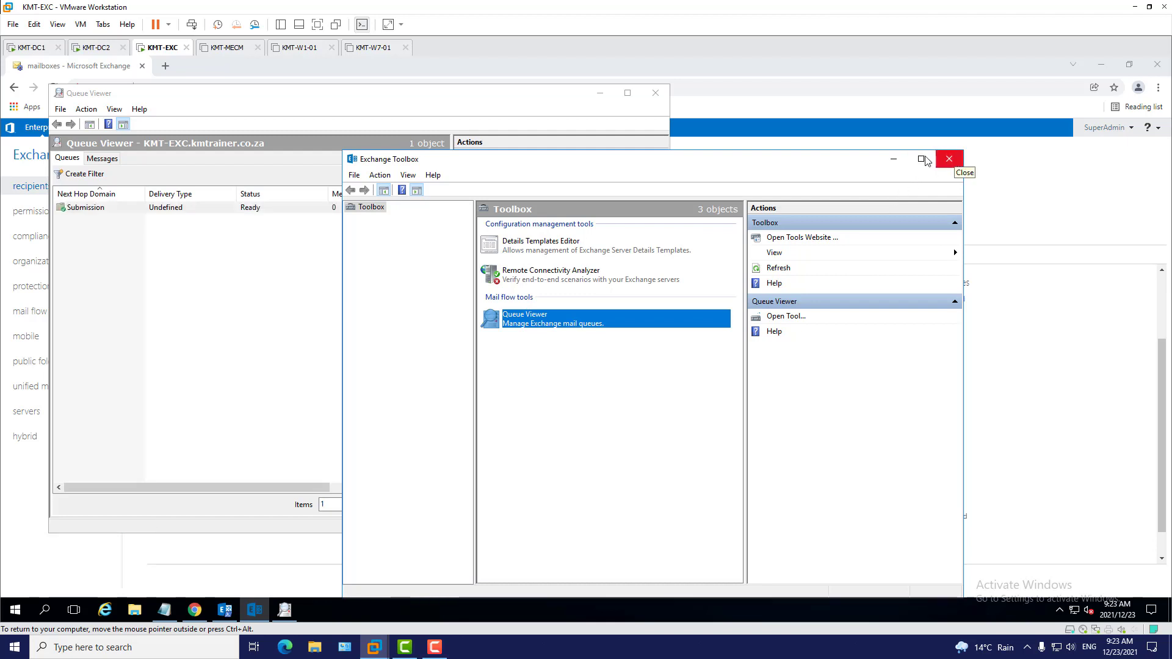
pyautogui.click(895, 158)
pyautogui.moveTo(247, 613)
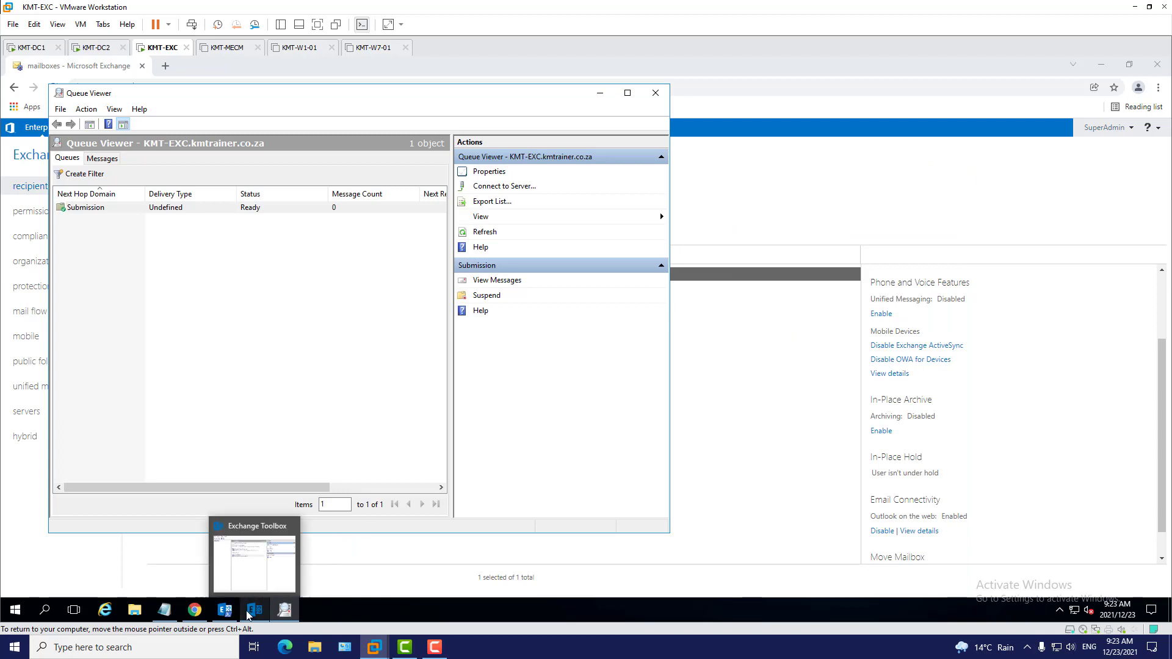
pyautogui.click(224, 611)
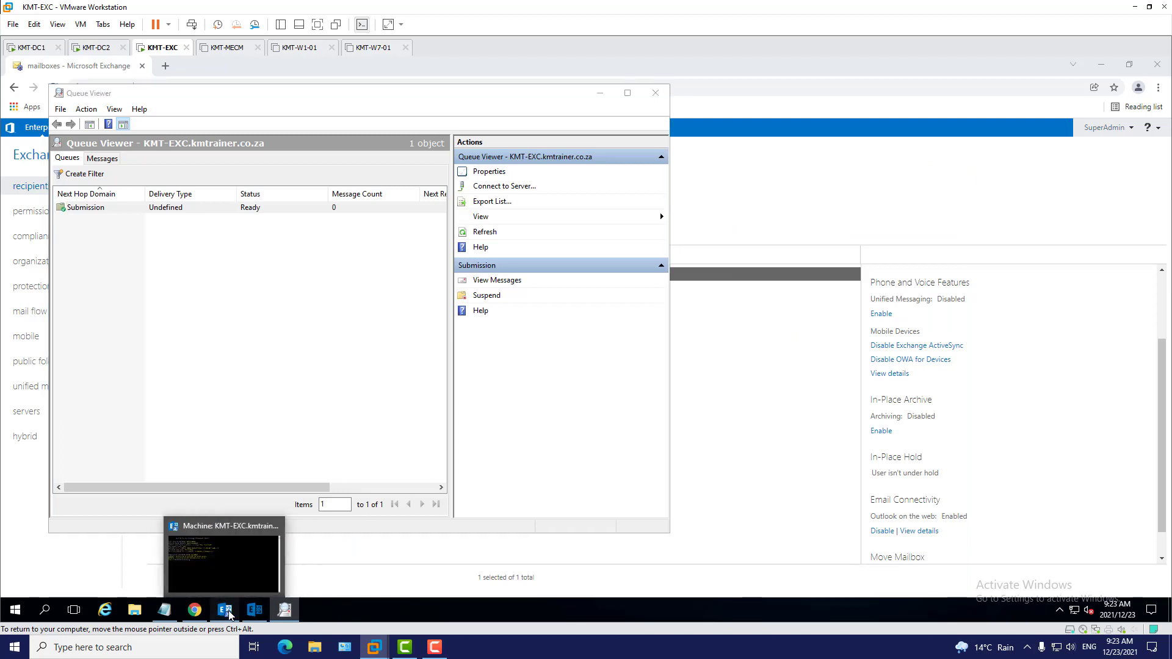
pyautogui.moveTo(626, 176); pyautogui.dragTo(755, 192)
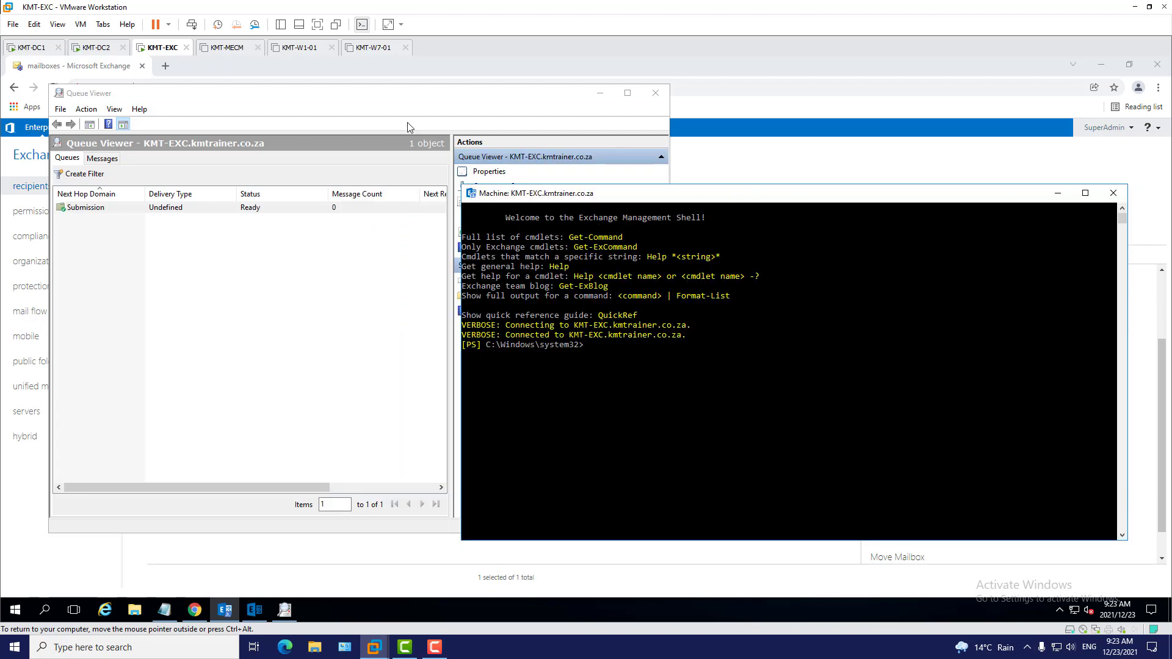
pyautogui.click(319, 99)
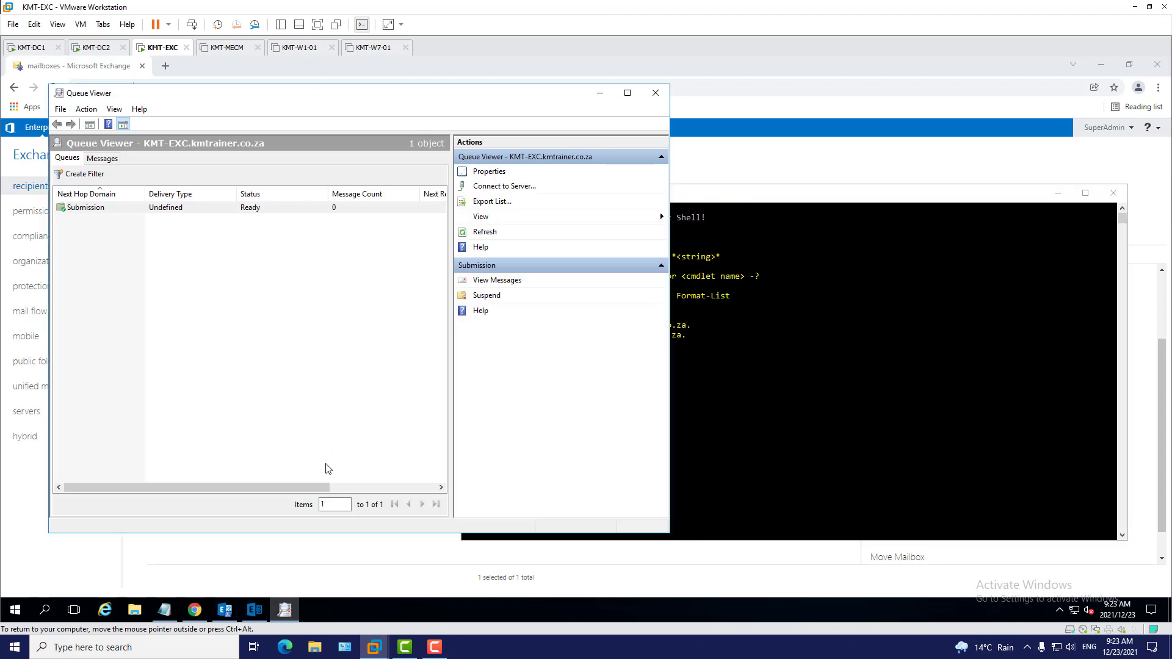
pyautogui.click(267, 611)
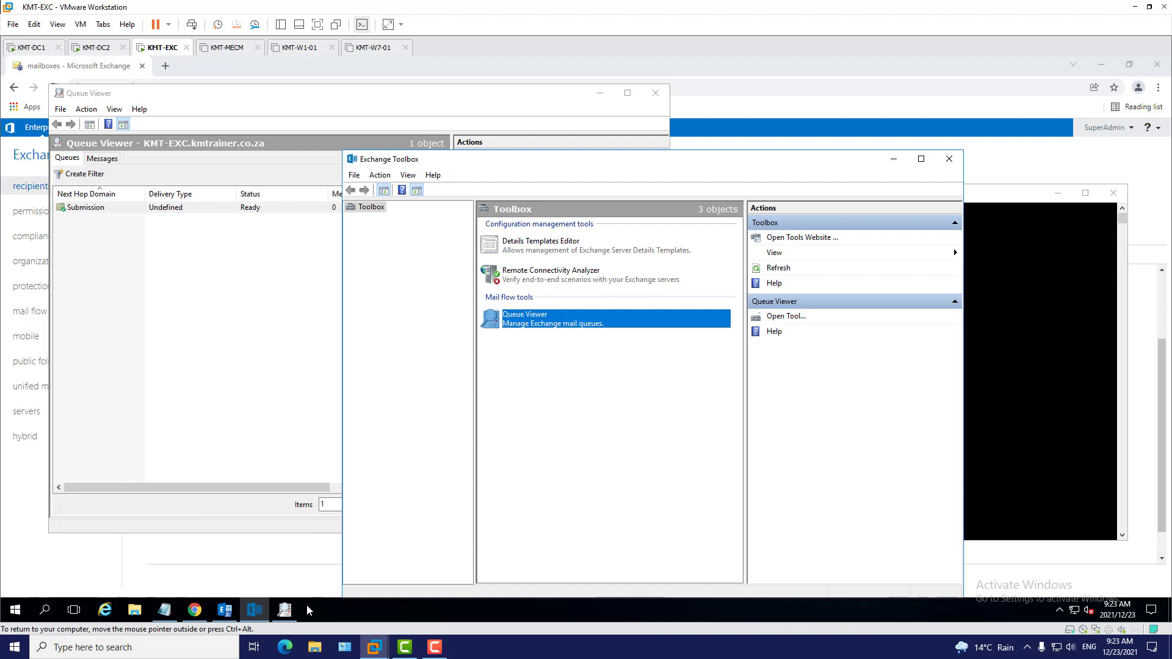
pyautogui.click(326, 102)
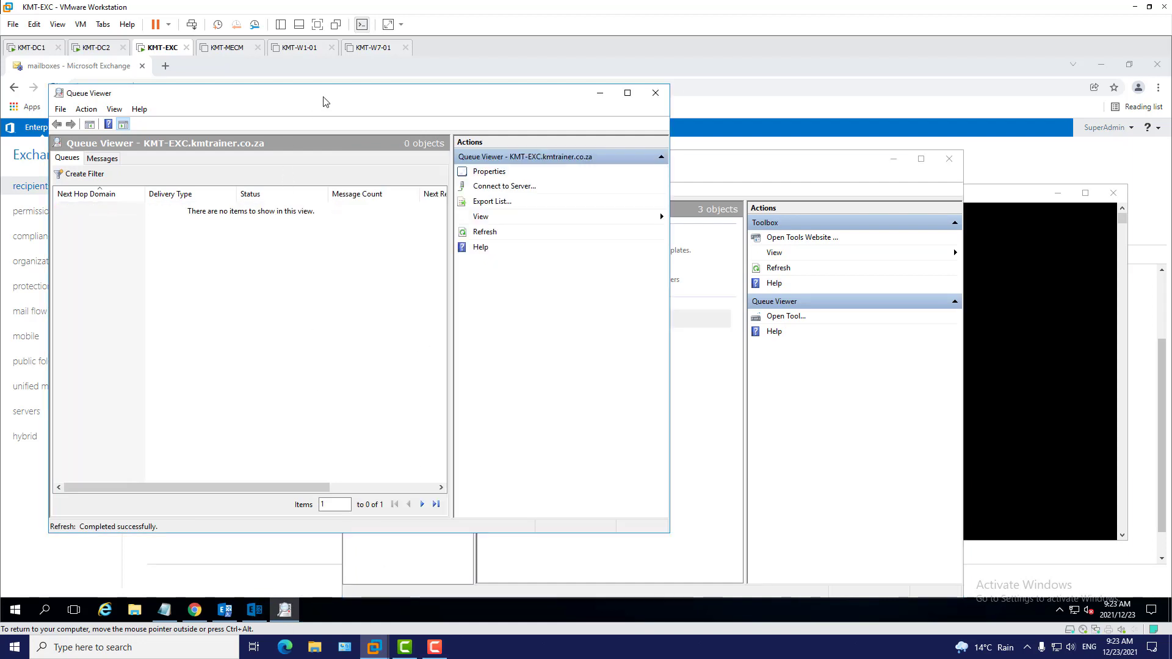
# Step: Close the Queue Viewer, Exchange Toolbox and Exchange Management Shell windows, leaving Exchange Admin Center open
pyautogui.click(655, 93)
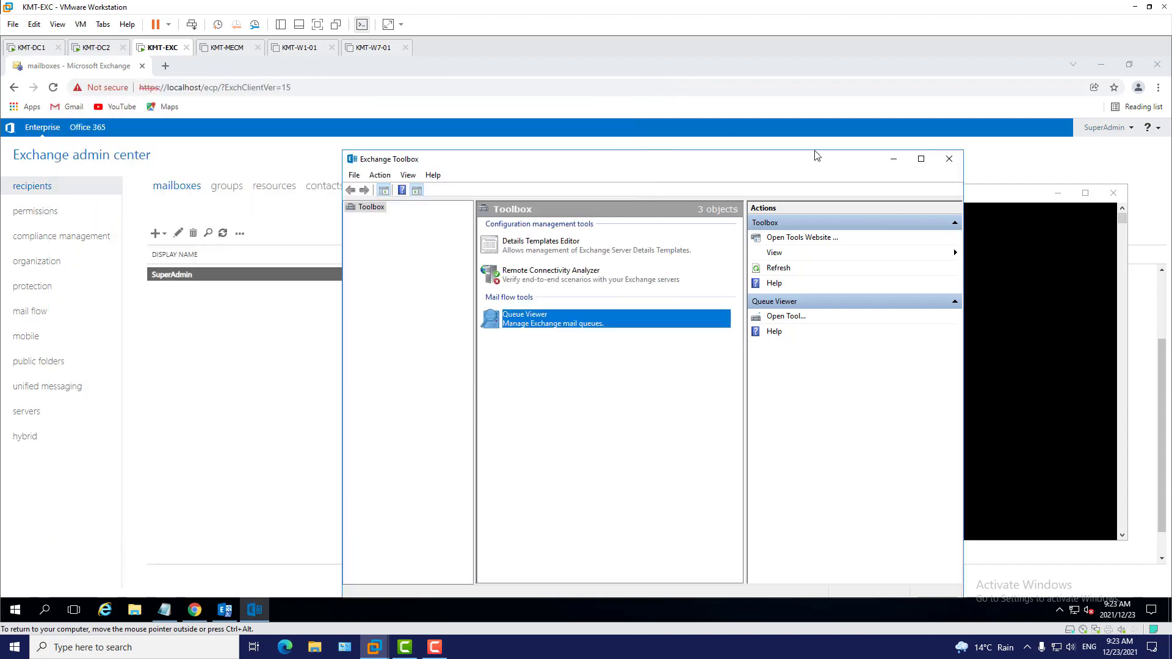
pyautogui.click(949, 159)
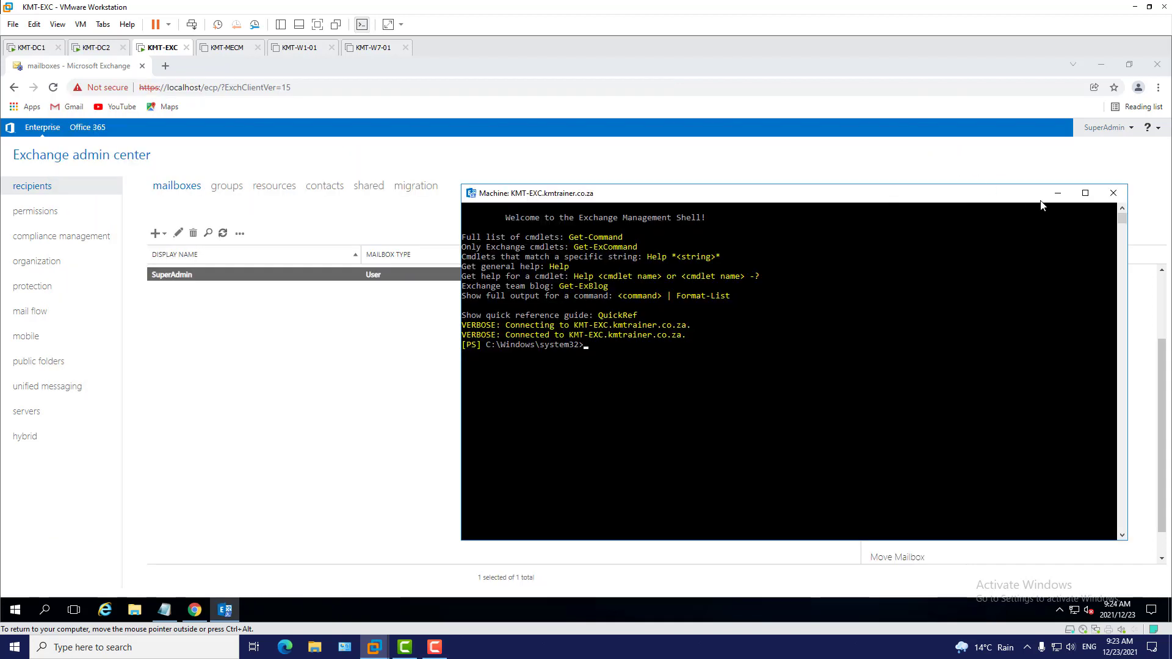
pyautogui.click(1114, 193)
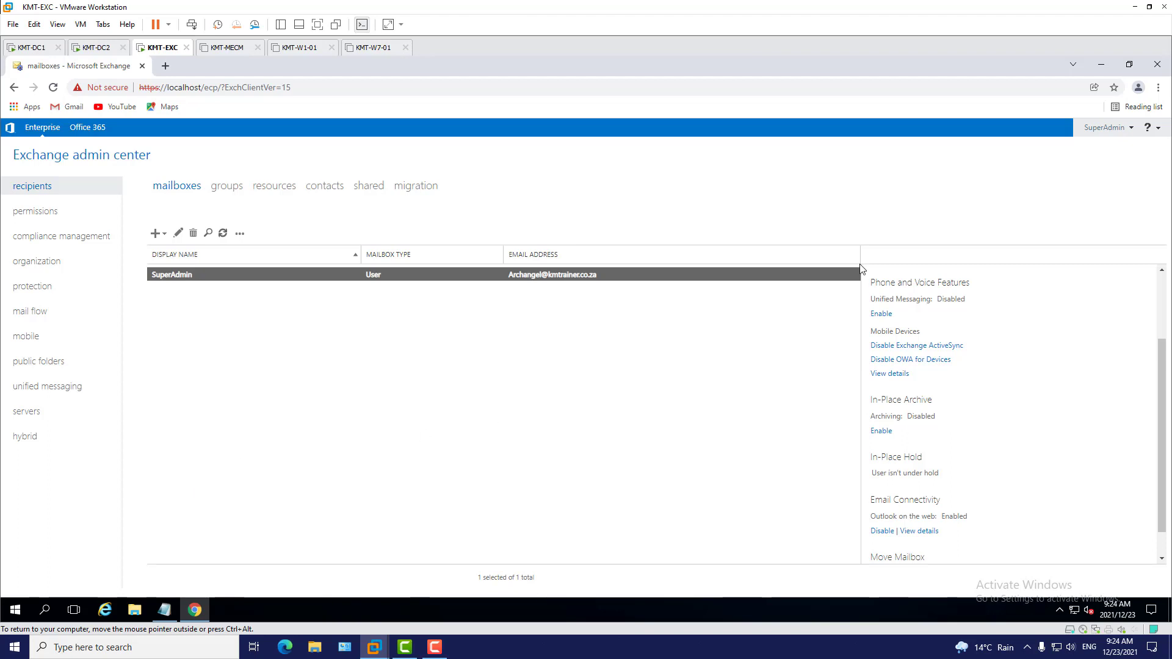
pyautogui.hotkey('ctrl', 'alt')
pyautogui.press('F10')
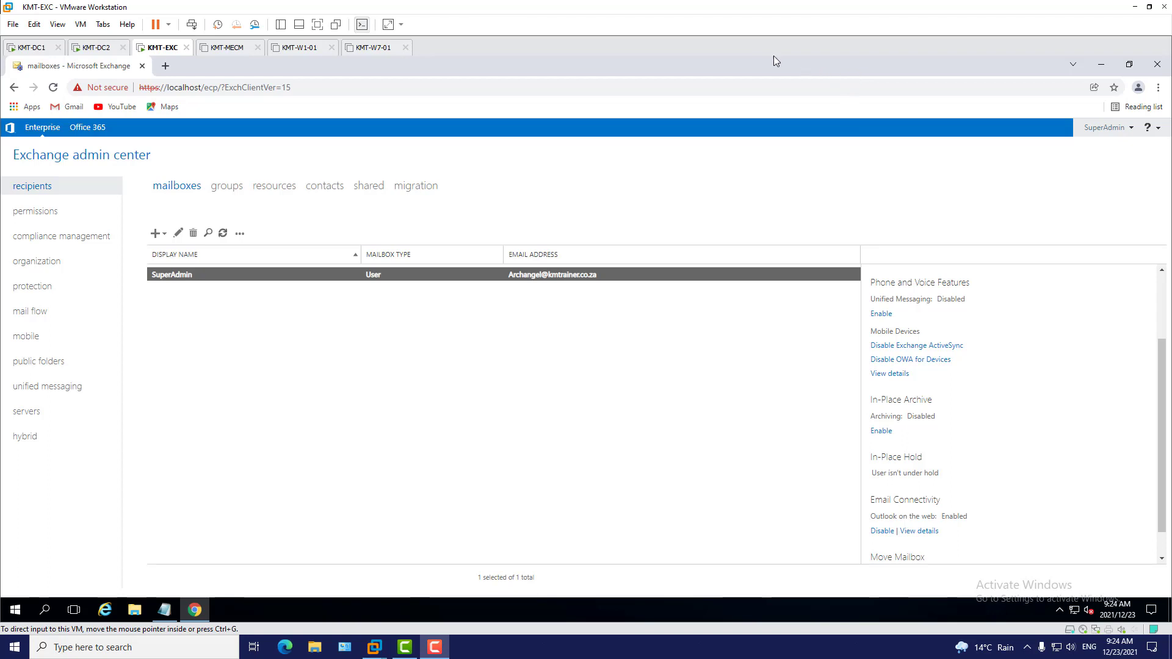